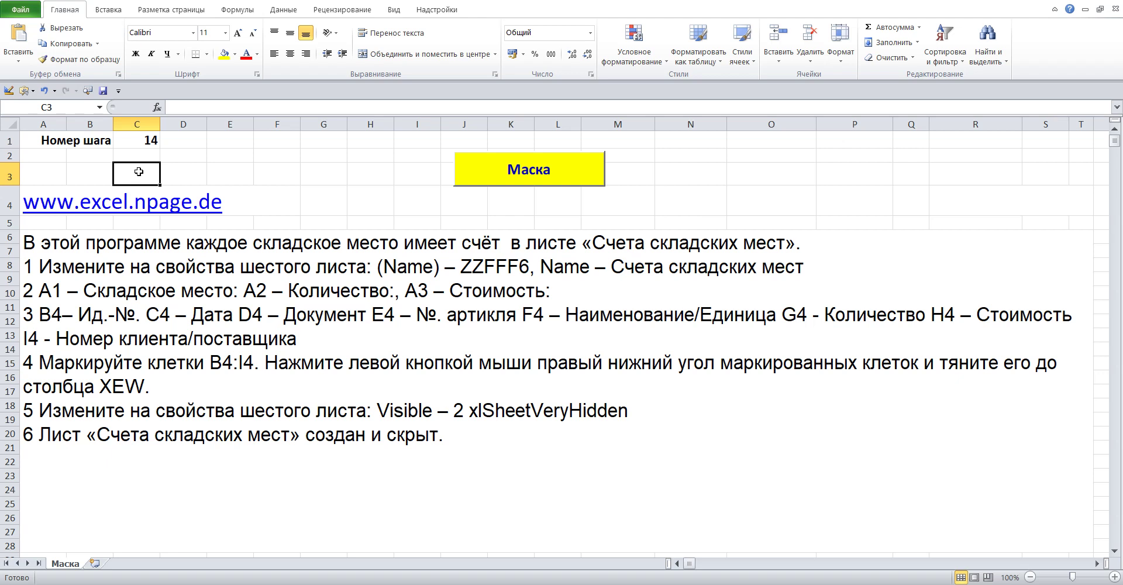
# Change the step number in C1 to 15.
pyautogui.click(151, 142)
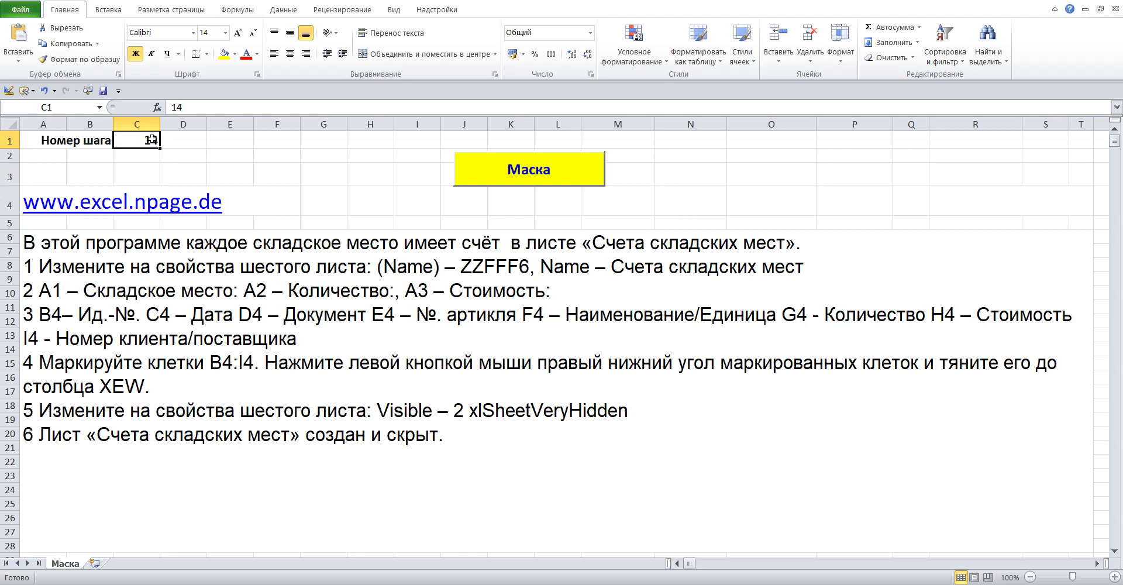
pyautogui.click(187, 111)
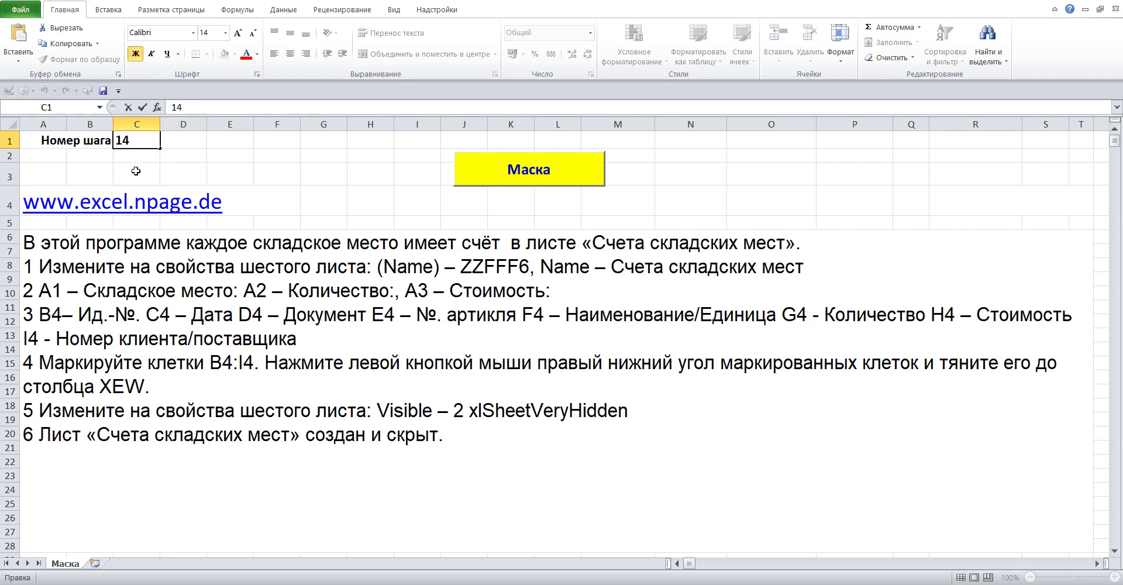
pyautogui.press('BackSpace')
pyautogui.write('5')
pyautogui.press('Return')
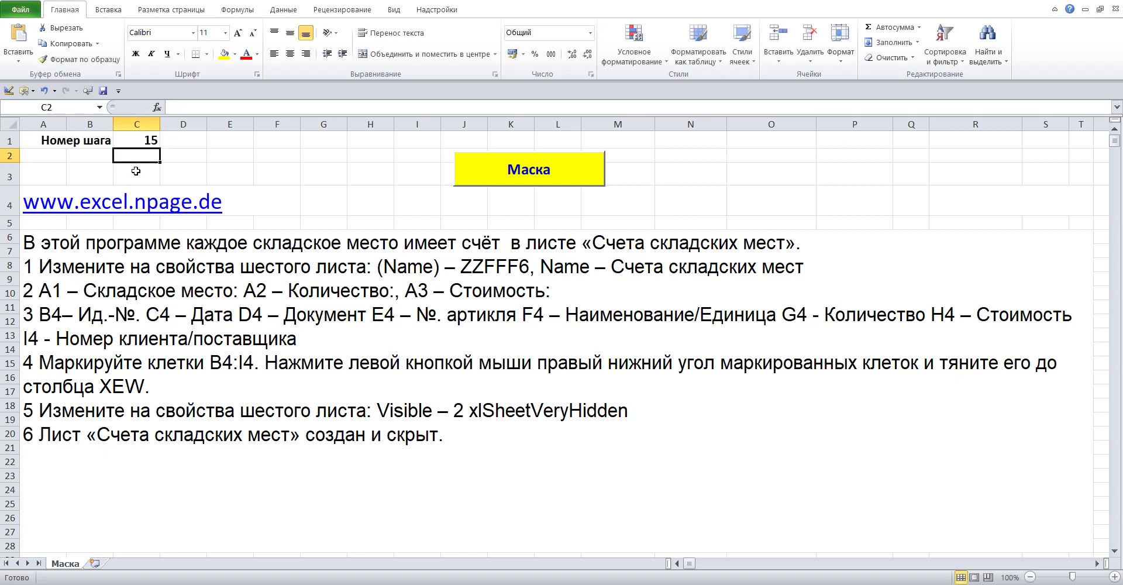
# Copy the sheet name 'Счета складских мест' from the instruction text in A6.
pyautogui.doubleClick(158, 243)
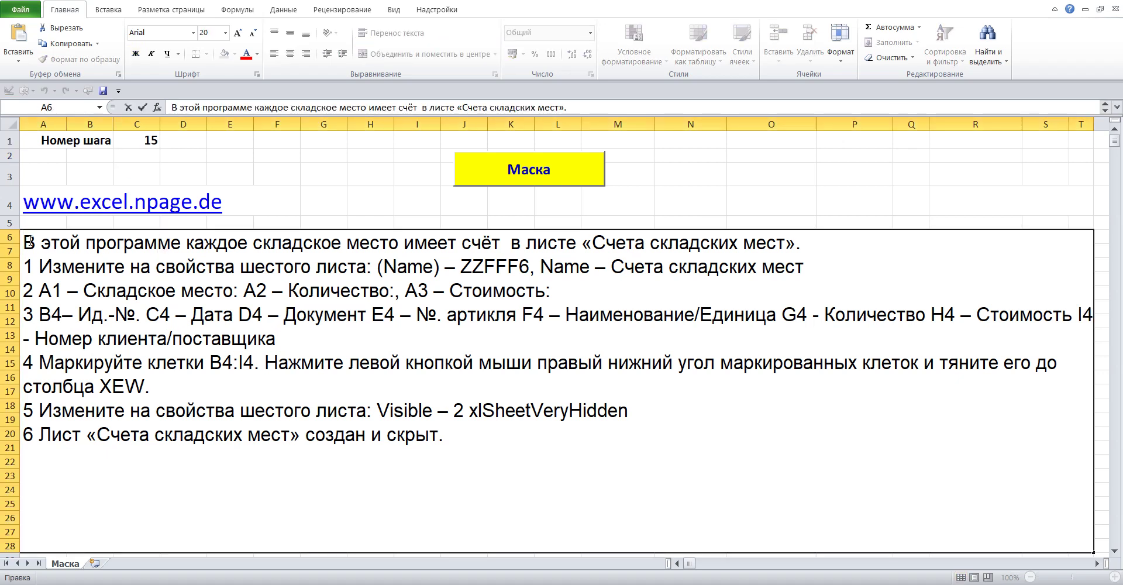
pyautogui.moveTo(29, 242); pyautogui.dragTo(838, 242)
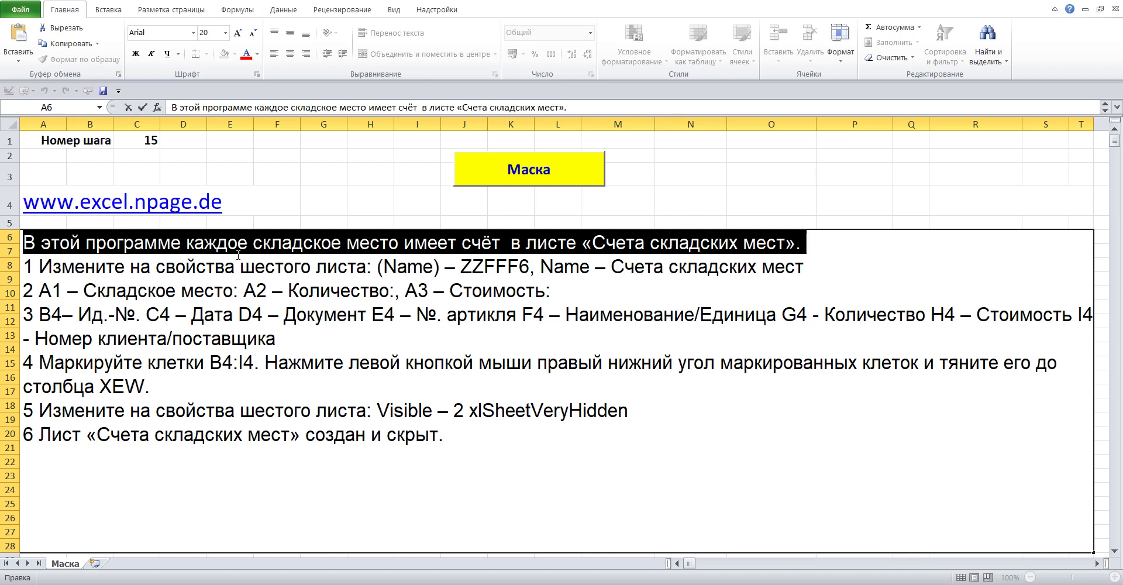
pyautogui.moveTo(30, 263); pyautogui.dragTo(856, 275)
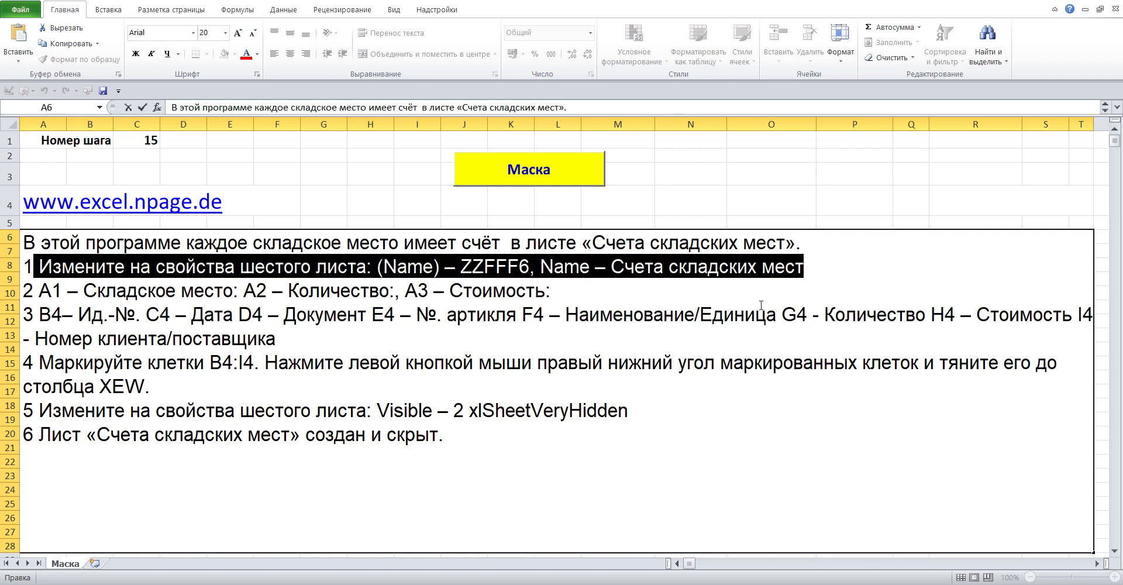
pyautogui.moveTo(618, 267); pyautogui.dragTo(819, 267)
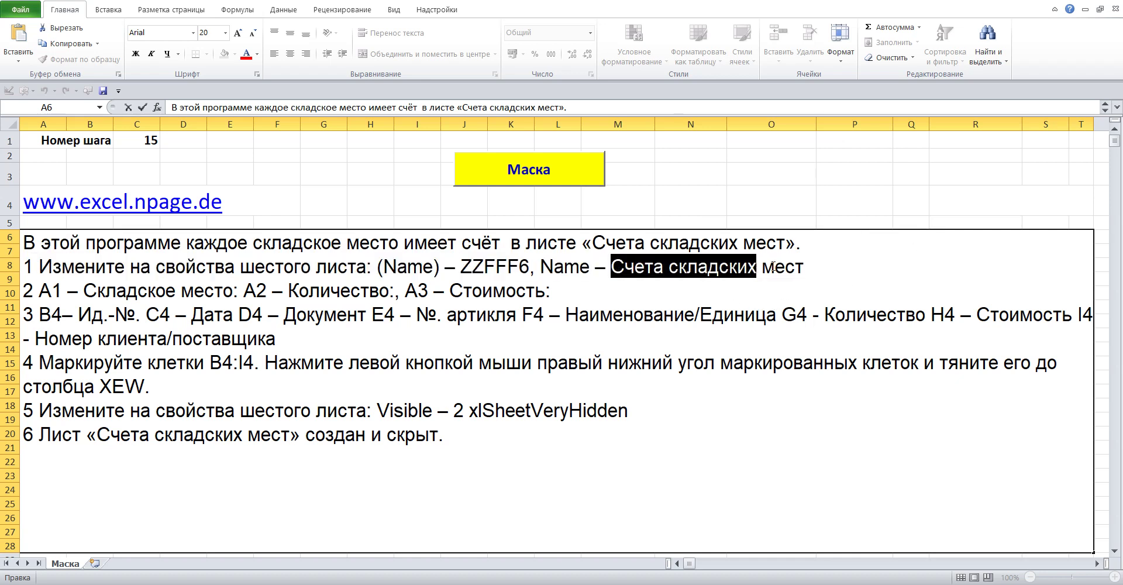
pyautogui.rightClick(759, 271)
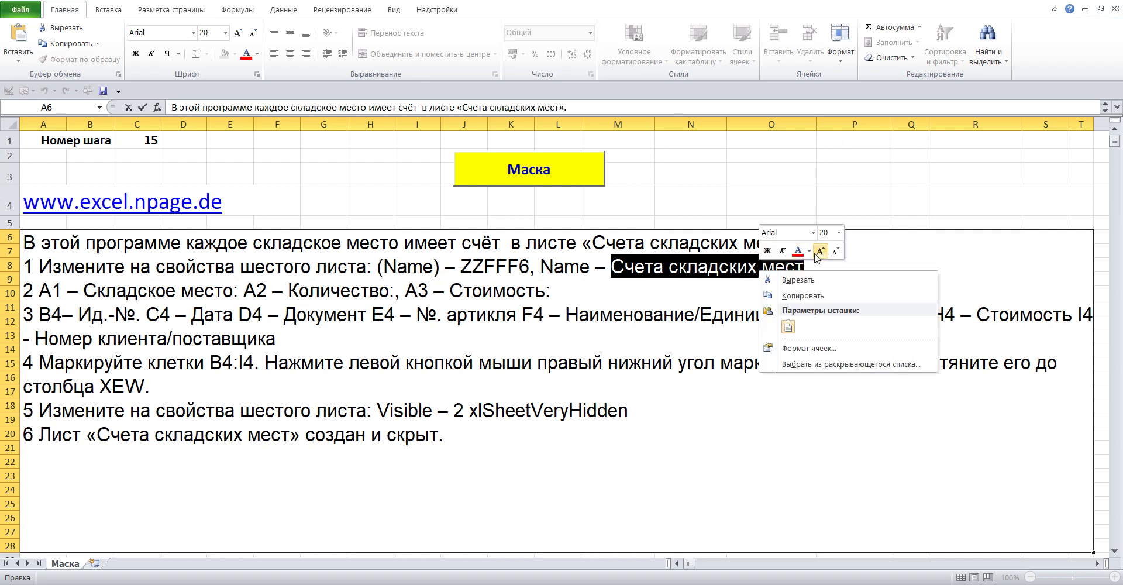
pyautogui.click(810, 296)
pyautogui.click(752, 196)
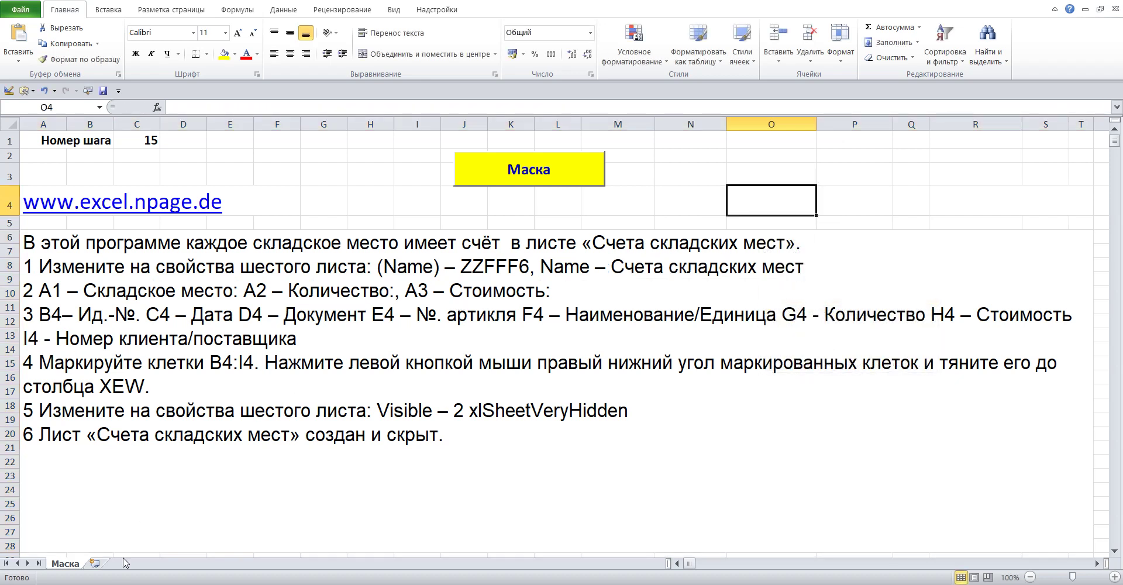
# Insert a new worksheet, Лист4, and open its code view.
pyautogui.click(94, 563)
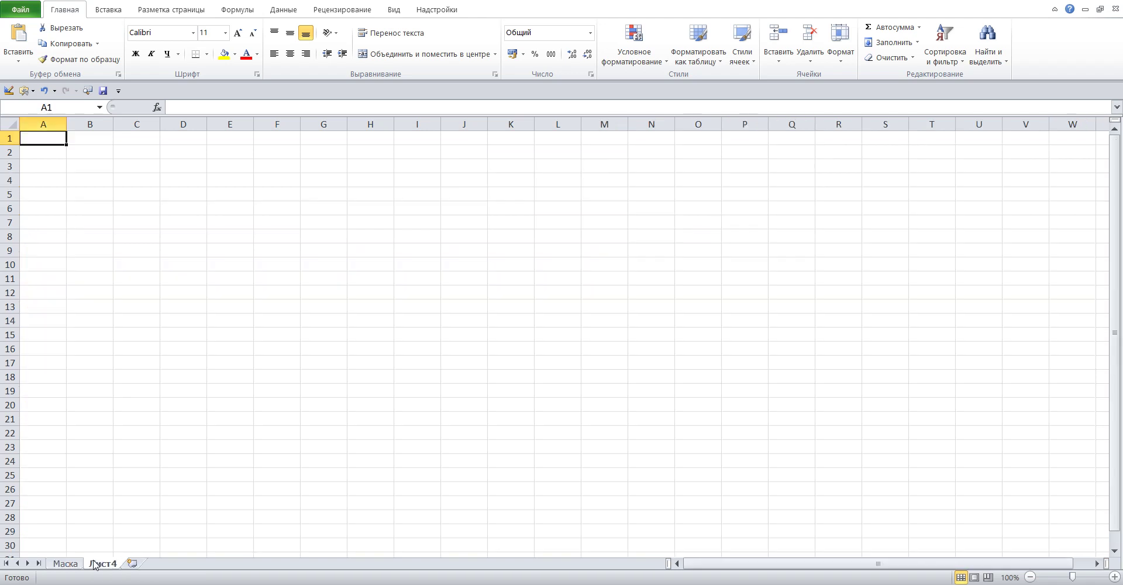
pyautogui.rightClick(94, 564)
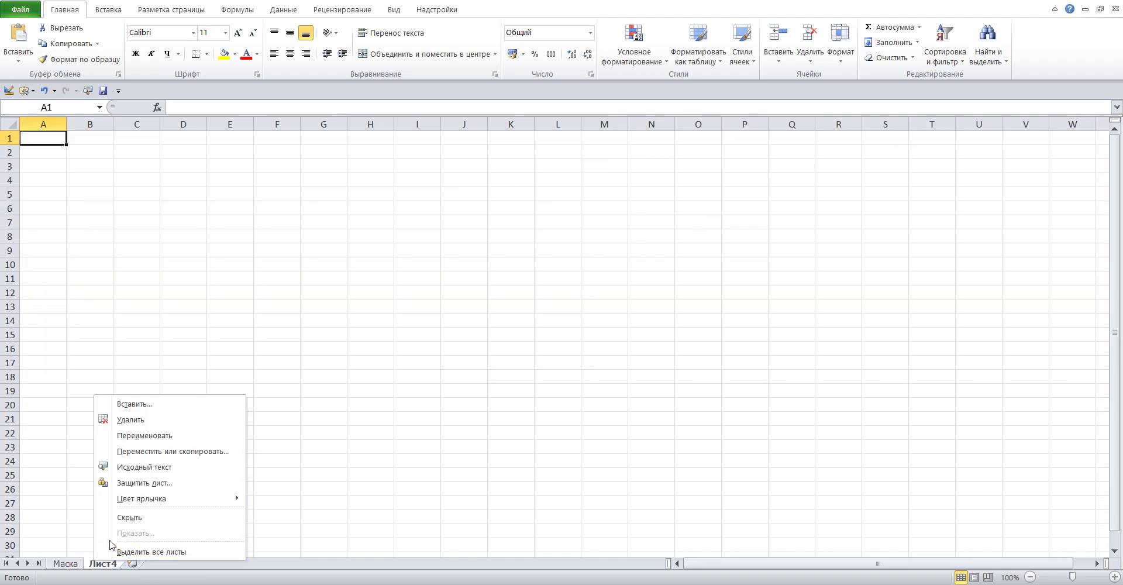
pyautogui.click(162, 468)
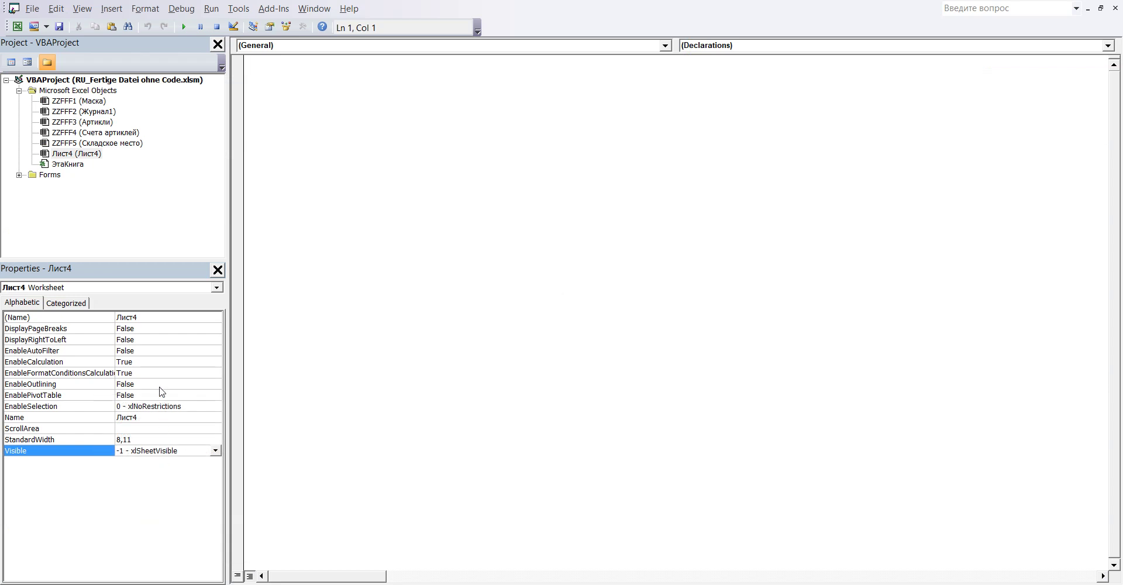
# Set the new sheet's (Name) code name to ZZFFF6.
pyautogui.click(146, 322)
pyautogui.click(147, 318)
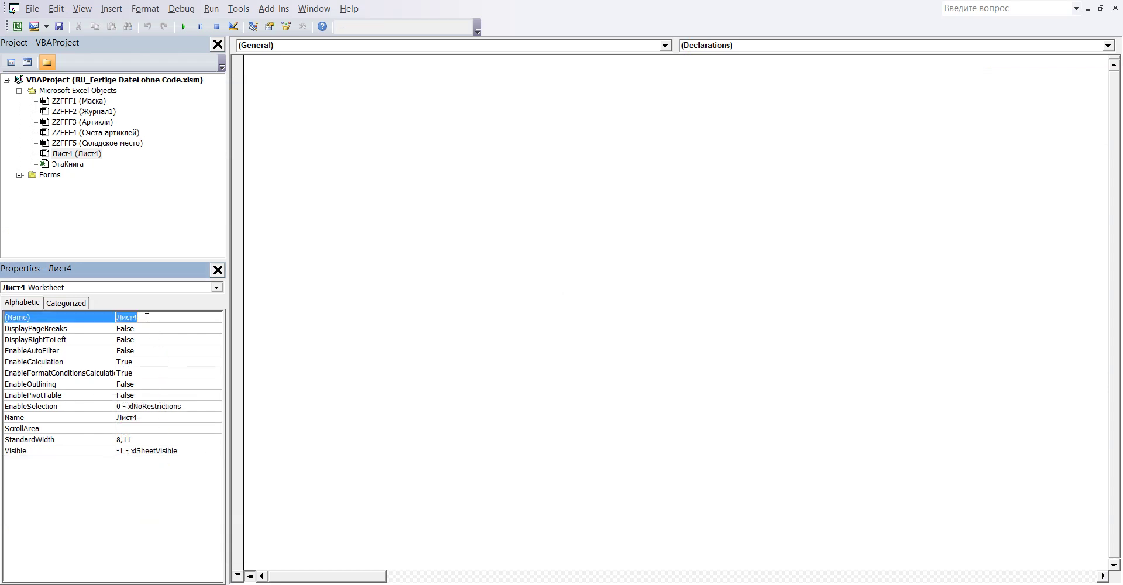
pyautogui.write('ZZFFF6')
# Paste 'Счета складских мест' as the sheet's Name property, then go back to Excel.
pyautogui.click(154, 417)
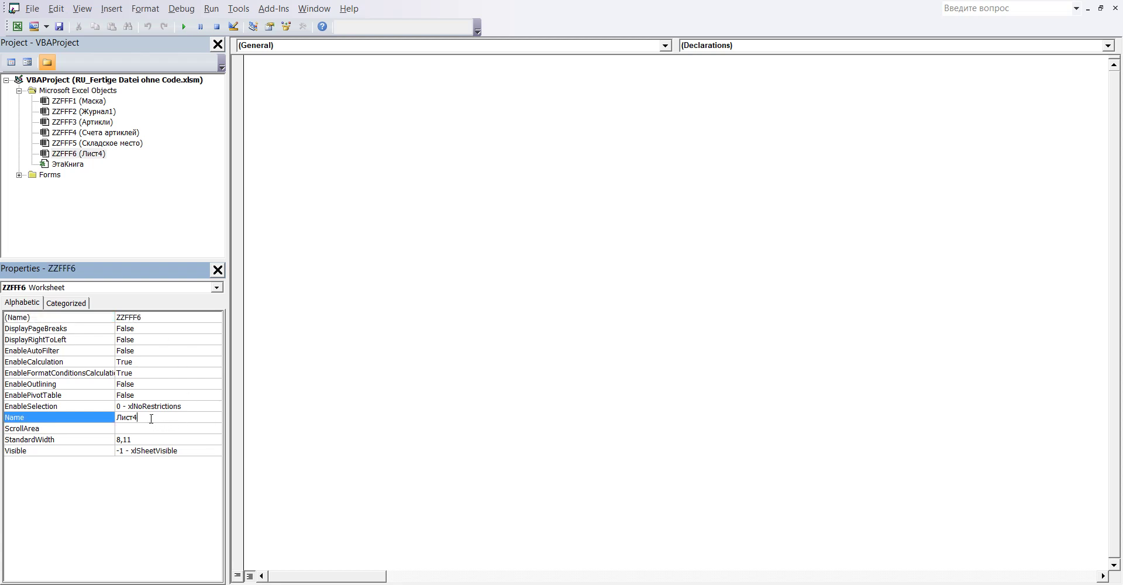
pyautogui.click(152, 418)
pyautogui.rightClick(130, 418)
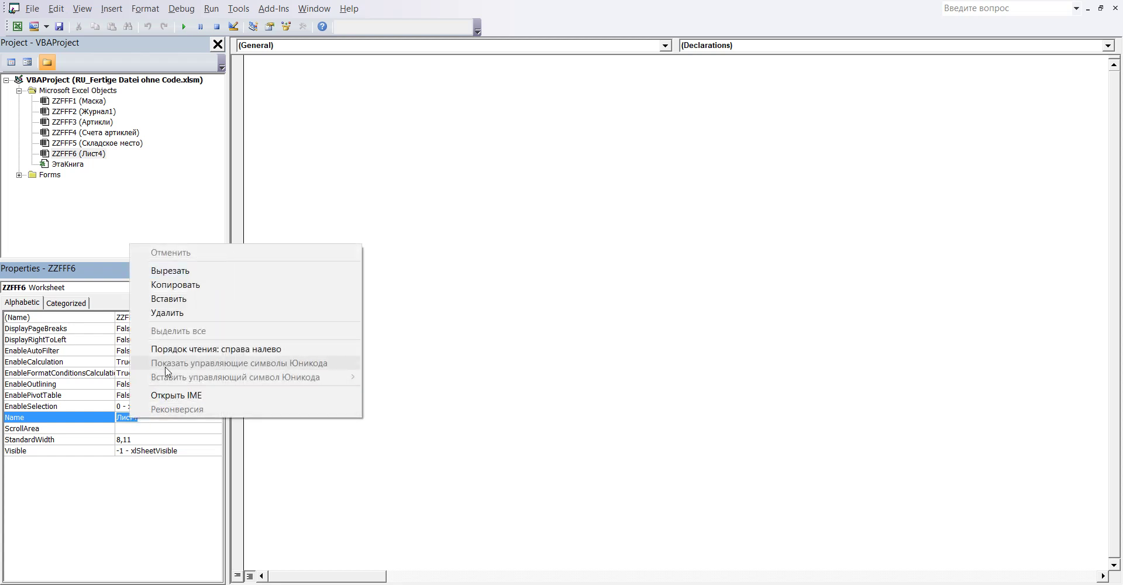
pyautogui.click(168, 298)
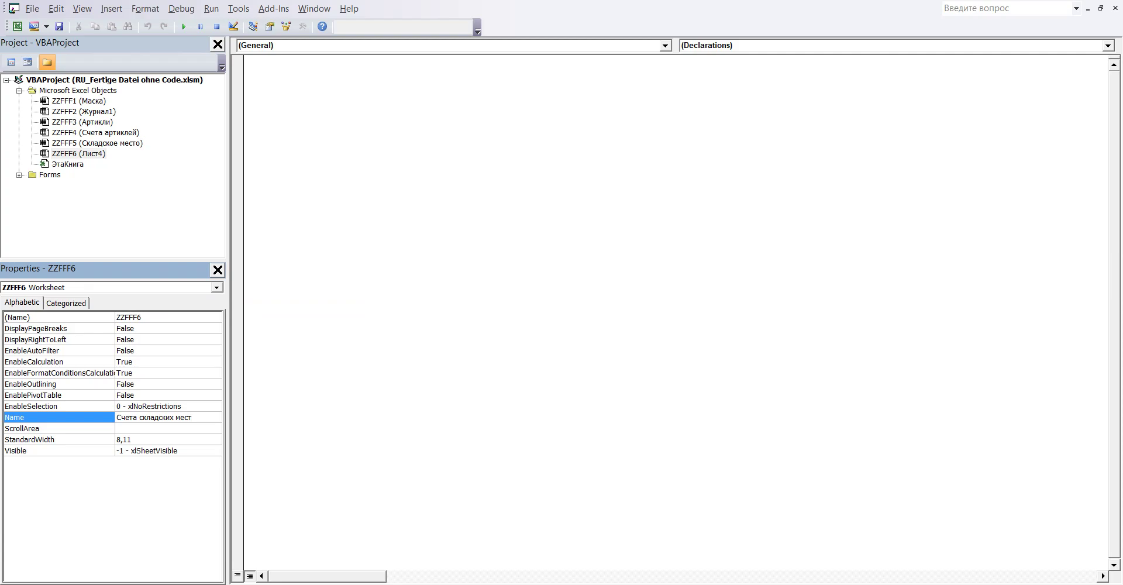
pyautogui.click(367, 530)
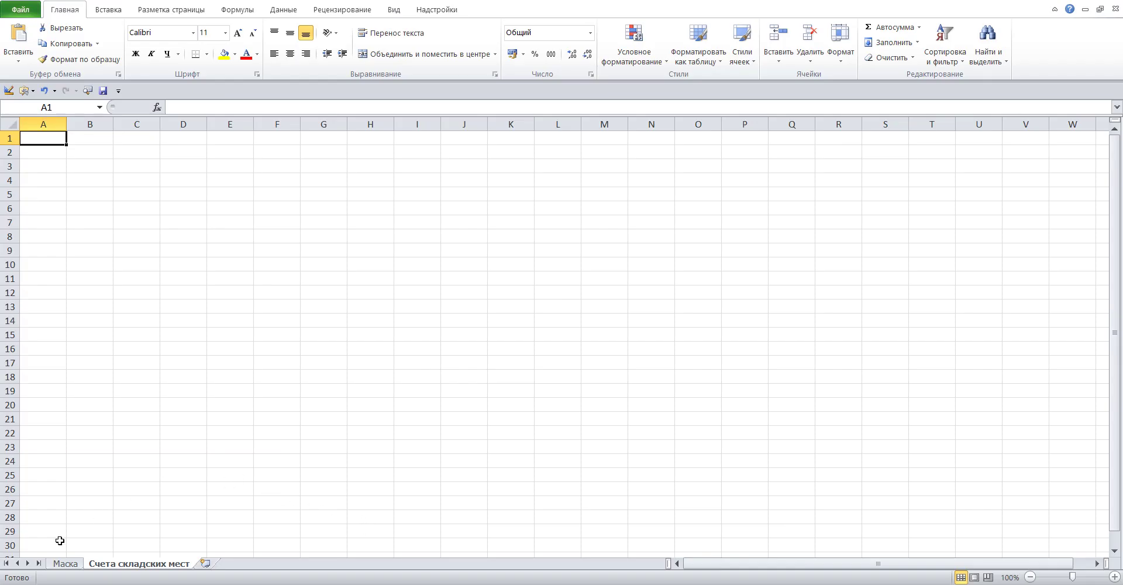
# On the Маска sheet, copy the step 2 instruction line about the A1–A3 labels.
pyautogui.click(65, 563)
pyautogui.doubleClick(136, 314)
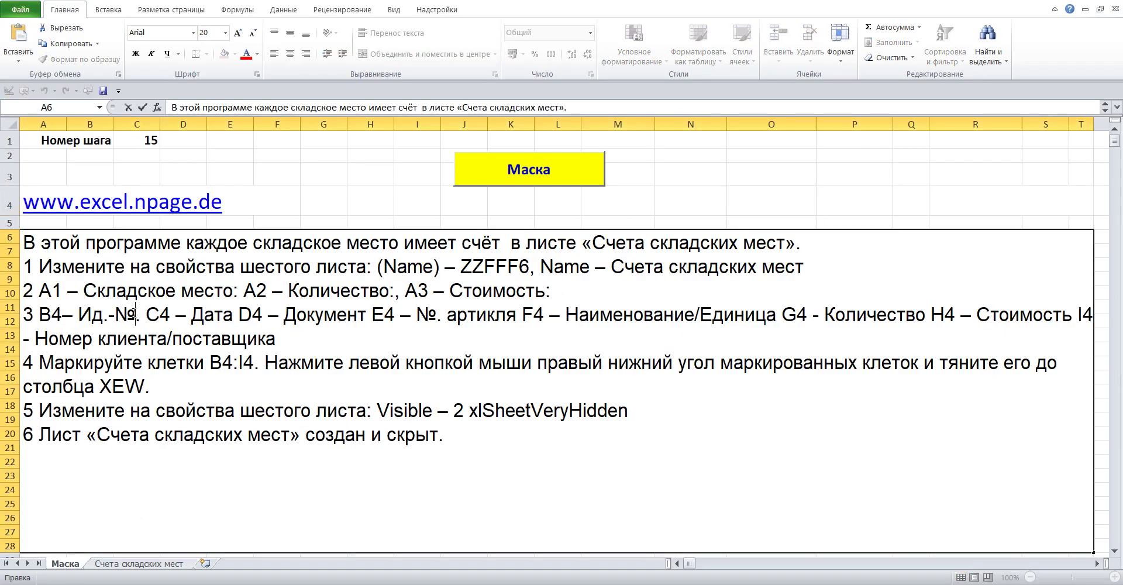
pyautogui.moveTo(24, 291); pyautogui.dragTo(610, 290)
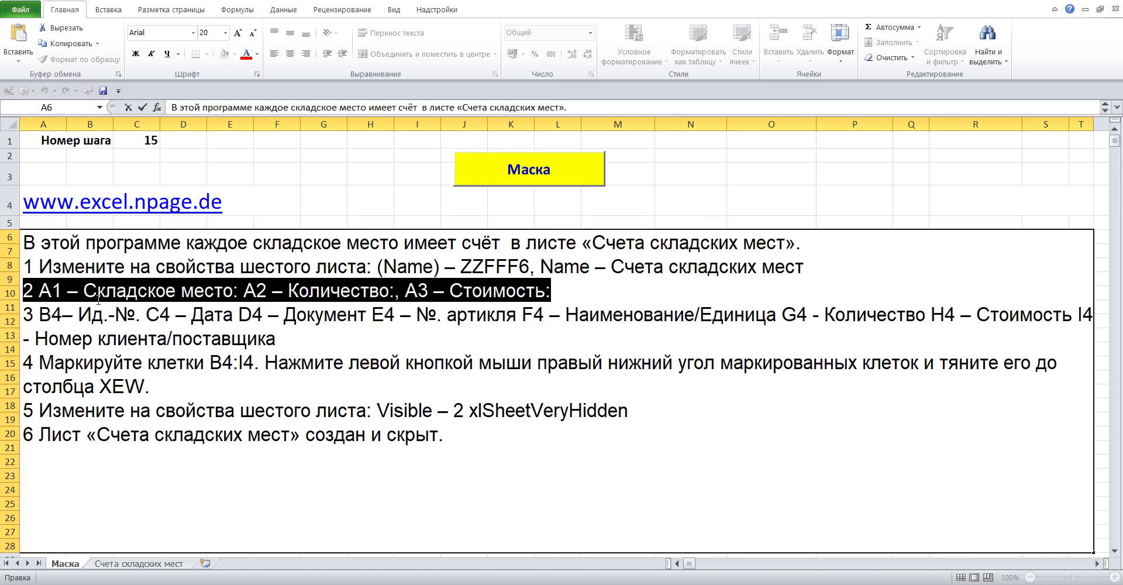
pyautogui.rightClick(44, 289)
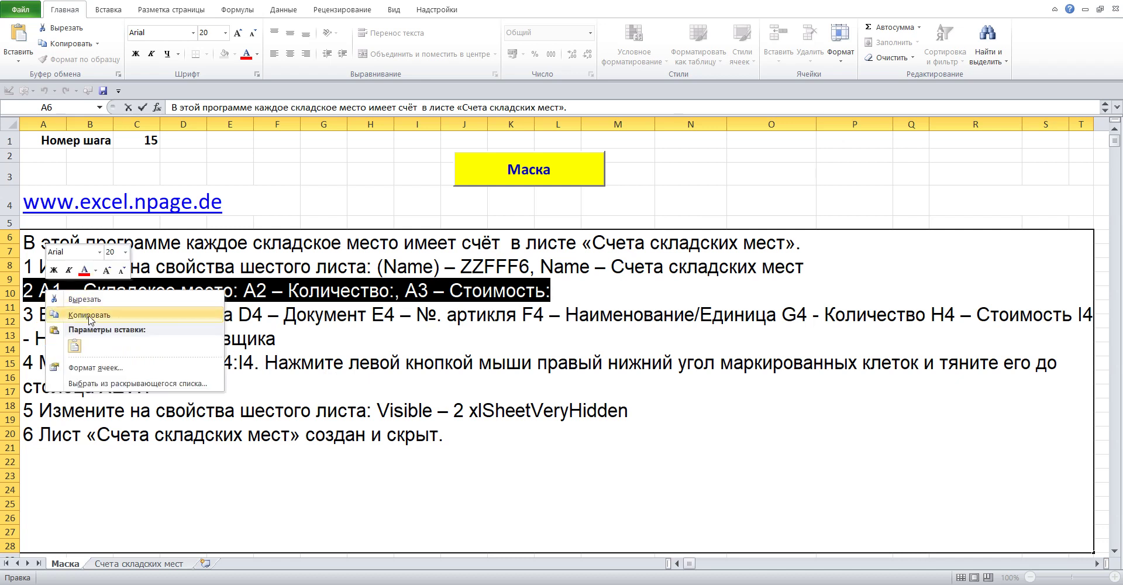
pyautogui.click(89, 316)
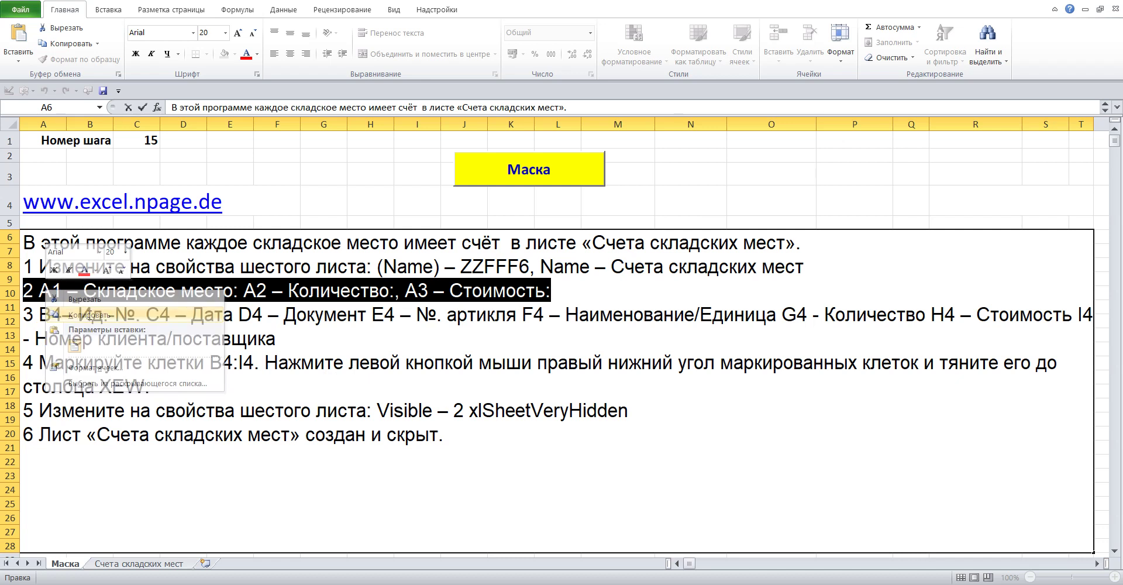
pyautogui.click(319, 165)
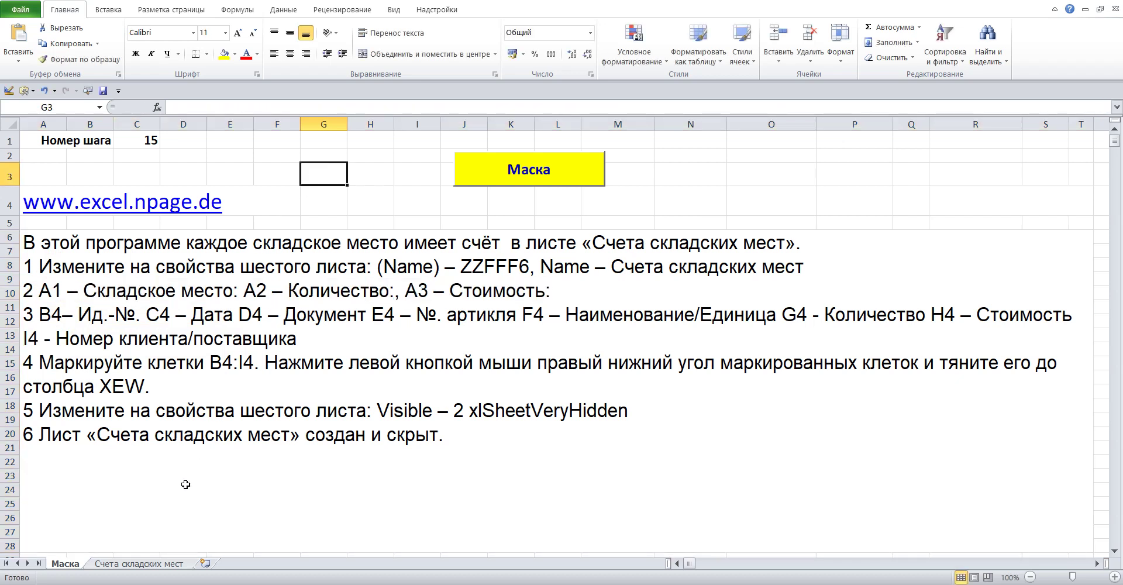
# On the Счета складских мест sheet, paste the copied instruction line into B10 temporarily.
pyautogui.click(136, 567)
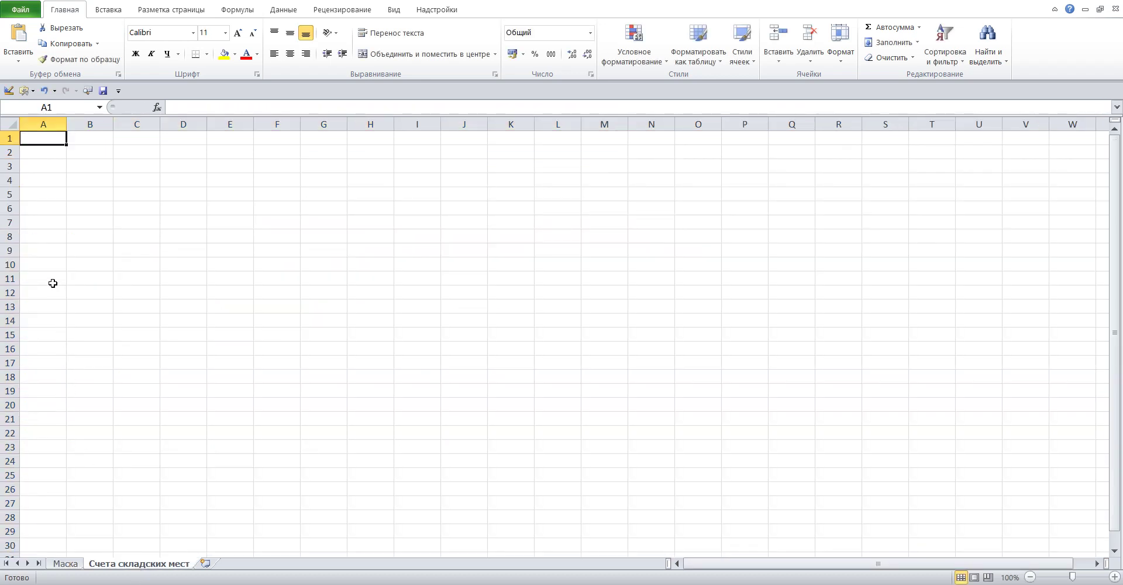
pyautogui.click(89, 267)
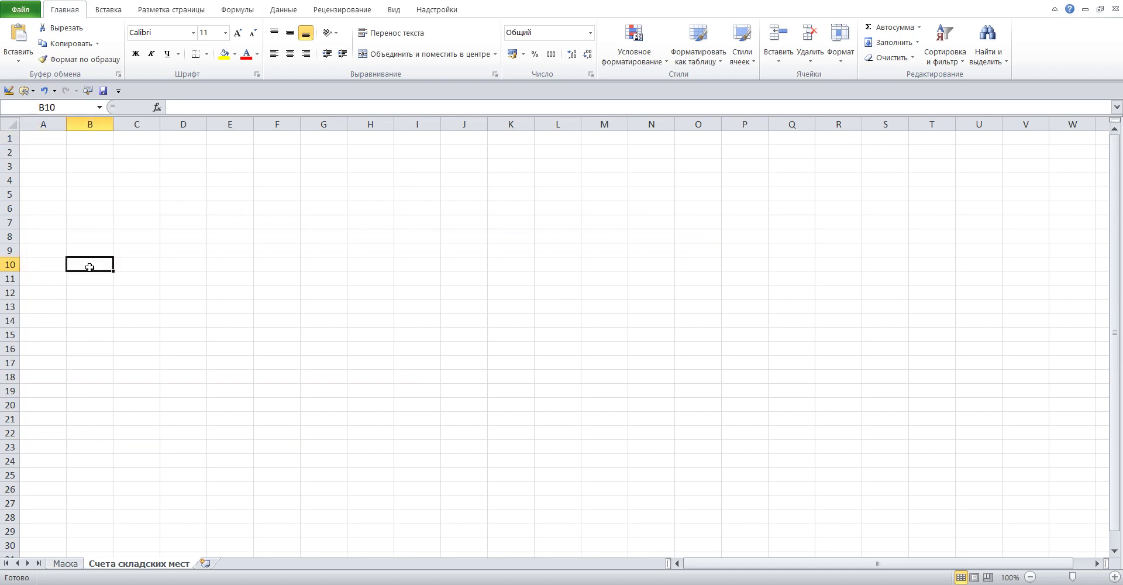
pyautogui.click(178, 112)
pyautogui.write('2 A1 – Складское место: A2 – Количество:, A3 – Стоимость:')
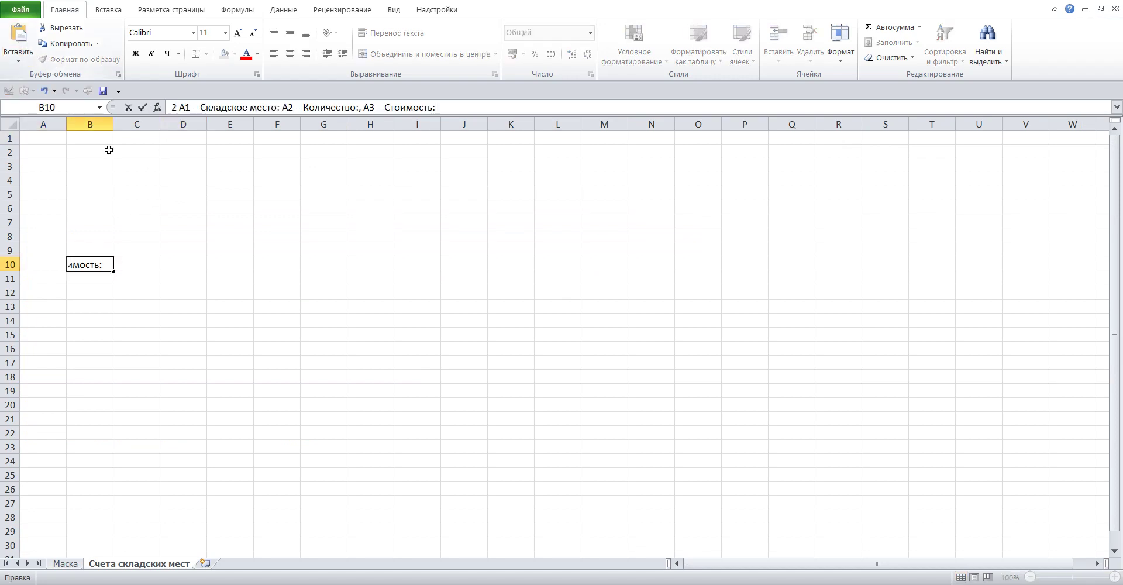
pyautogui.click(126, 189)
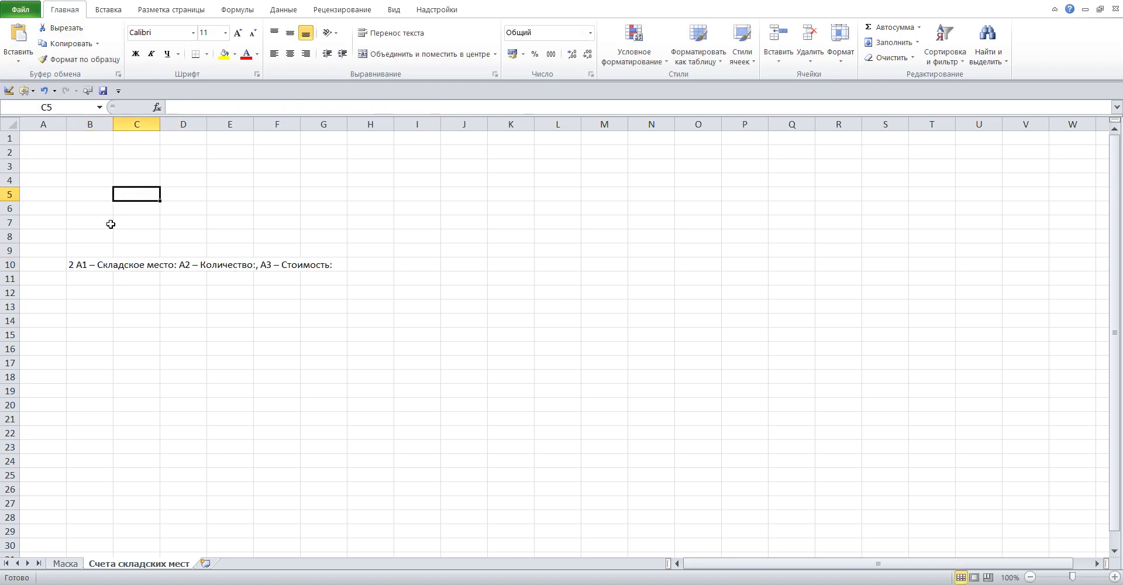
# Move 'Складское место:' from B10's text into A1.
pyautogui.click(88, 263)
pyautogui.moveTo(200, 107); pyautogui.dragTo(280, 108)
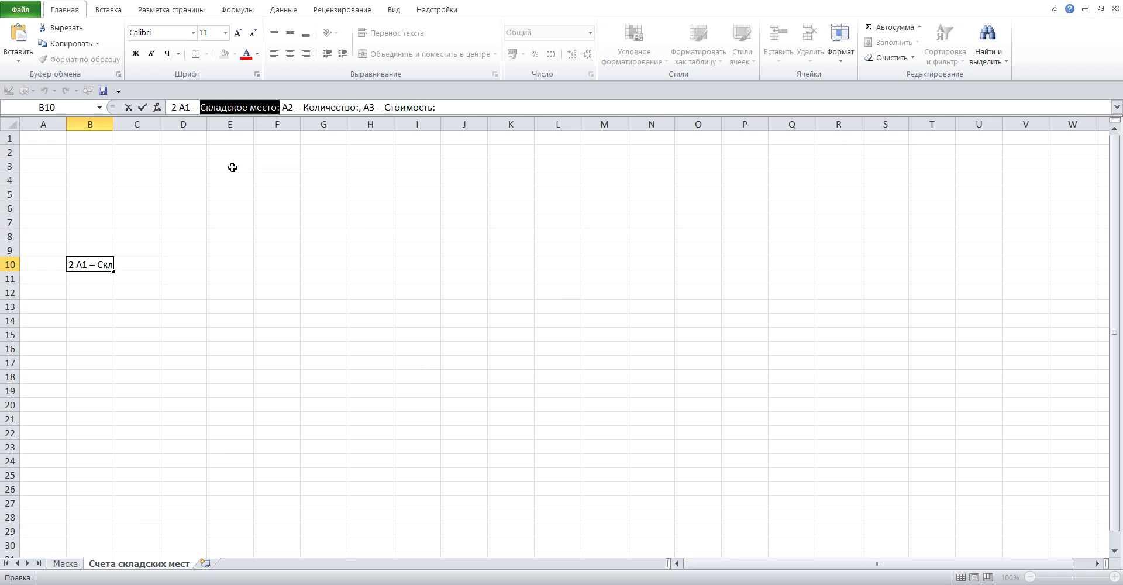
pyautogui.click(54, 31)
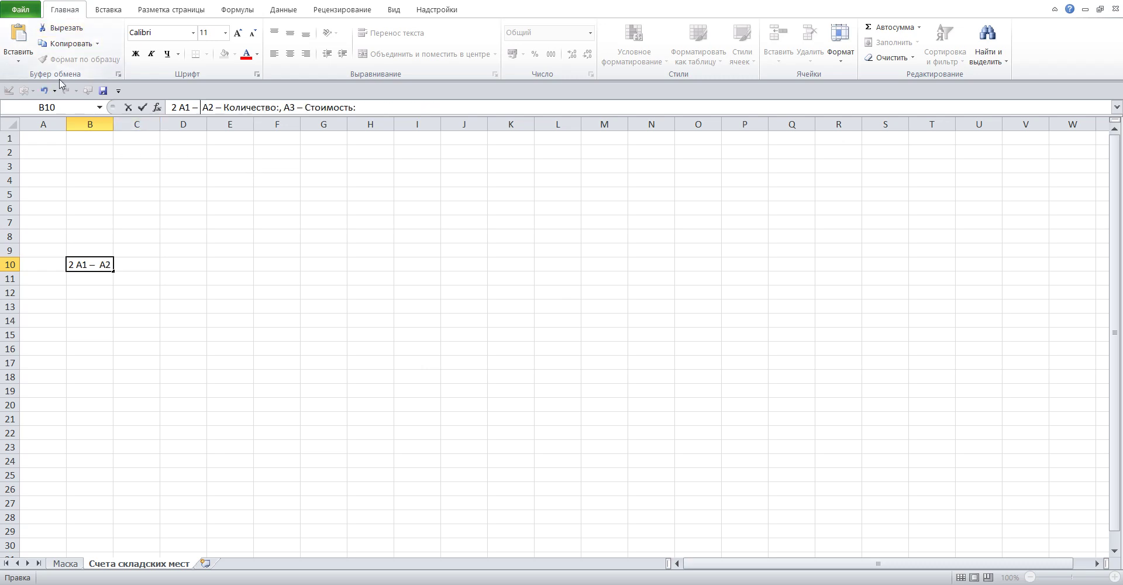
pyautogui.click(51, 138)
pyautogui.click(191, 107)
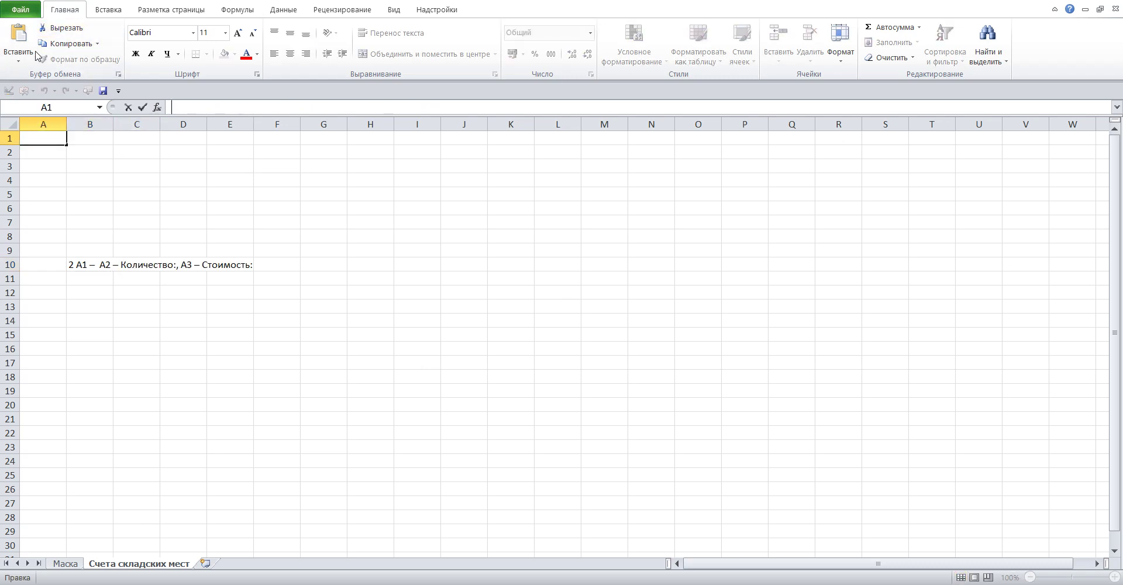
pyautogui.click(19, 36)
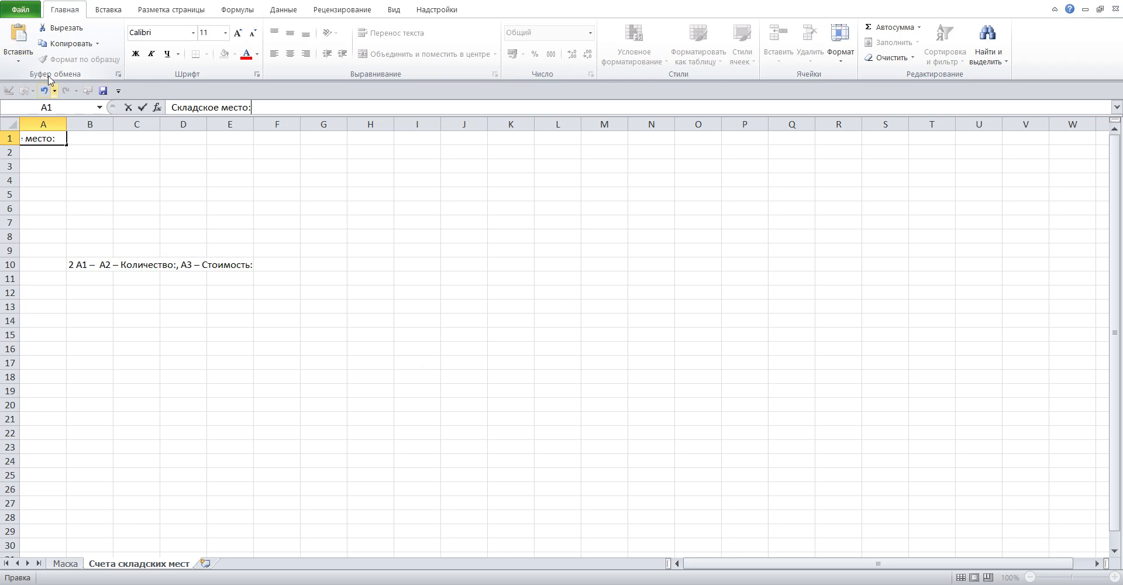
pyautogui.click(87, 268)
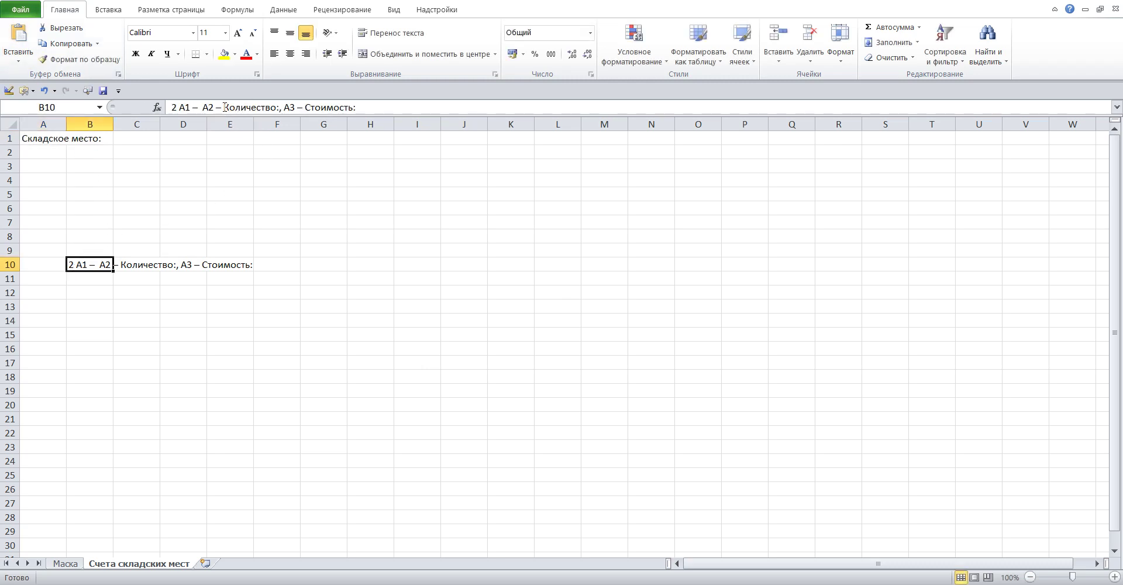
# Move 'Количество:' from B10's text into A2.
pyautogui.moveTo(225, 107); pyautogui.dragTo(283, 108)
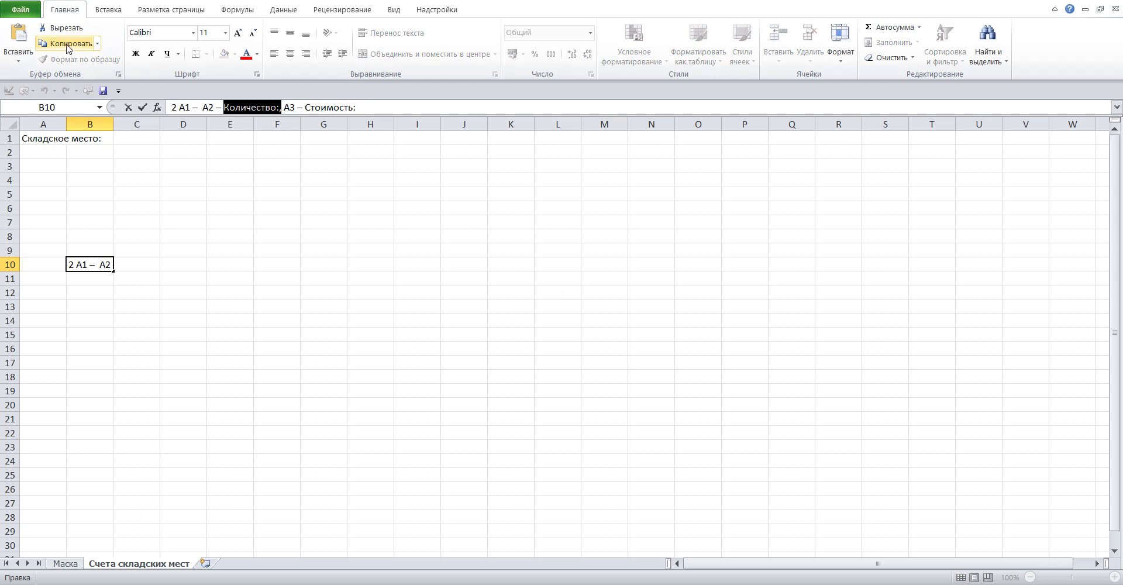
pyautogui.click(62, 27)
pyautogui.click(59, 158)
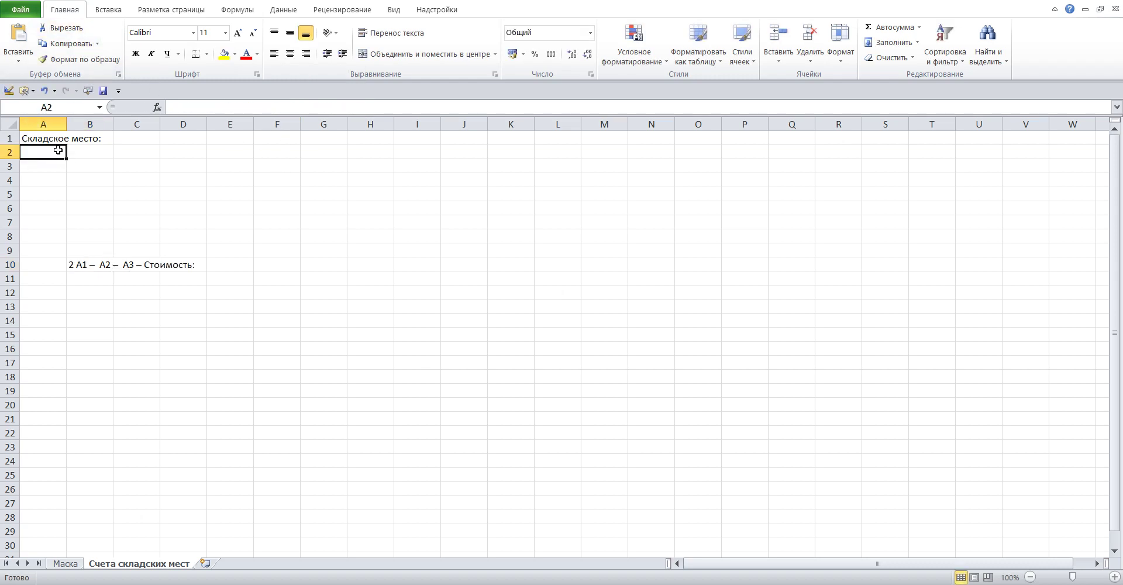
pyautogui.click(23, 38)
pyautogui.write('Количество:')
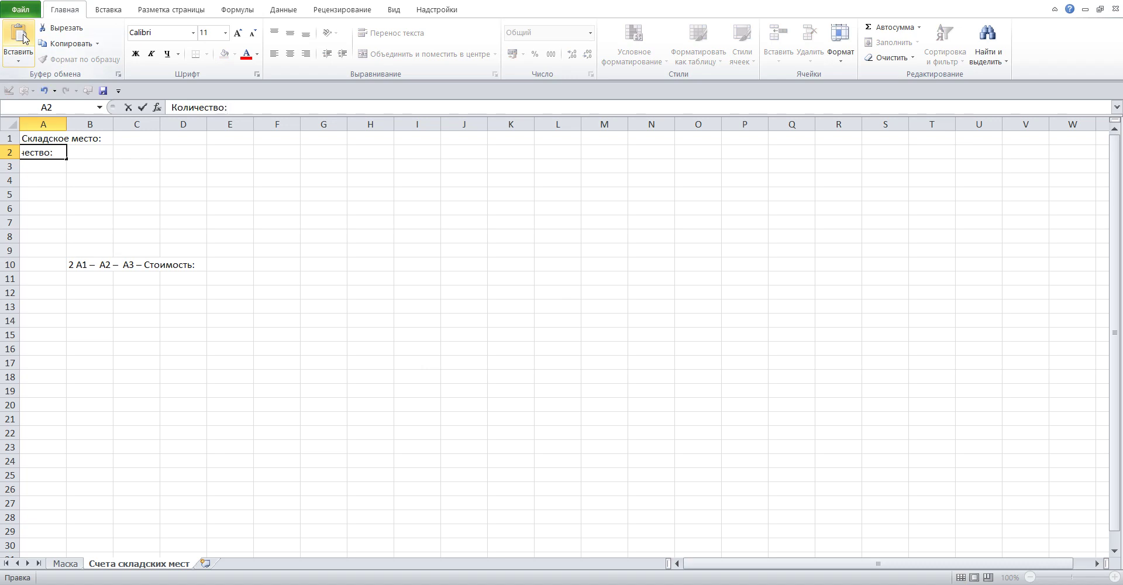
pyautogui.click(58, 138)
pyautogui.click(260, 105)
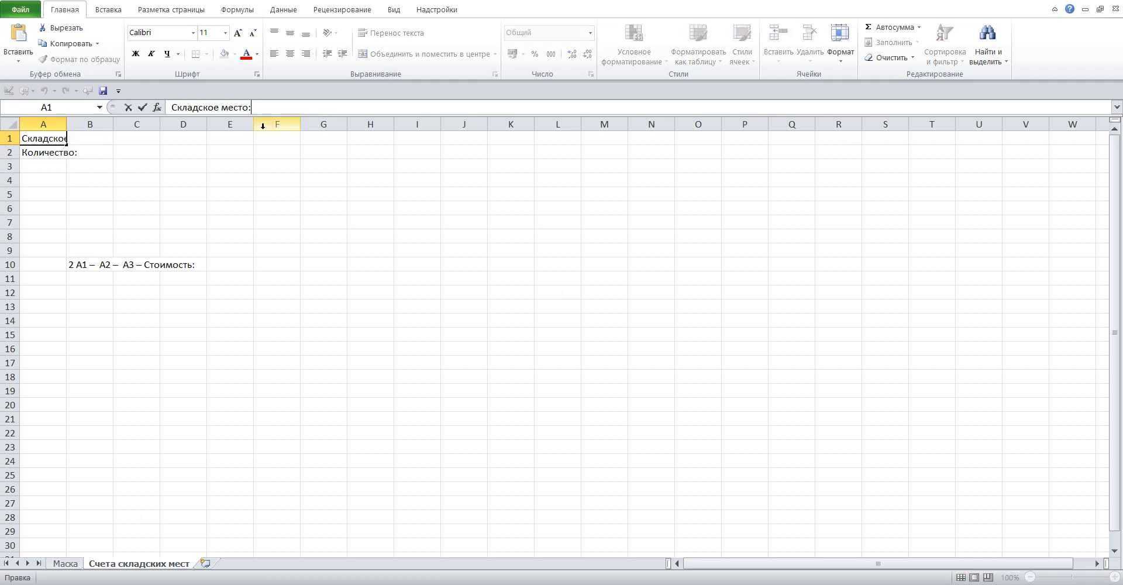
# Move 'Стоимость:' into A3 and clear the leftover text from B10.
pyautogui.click(84, 267)
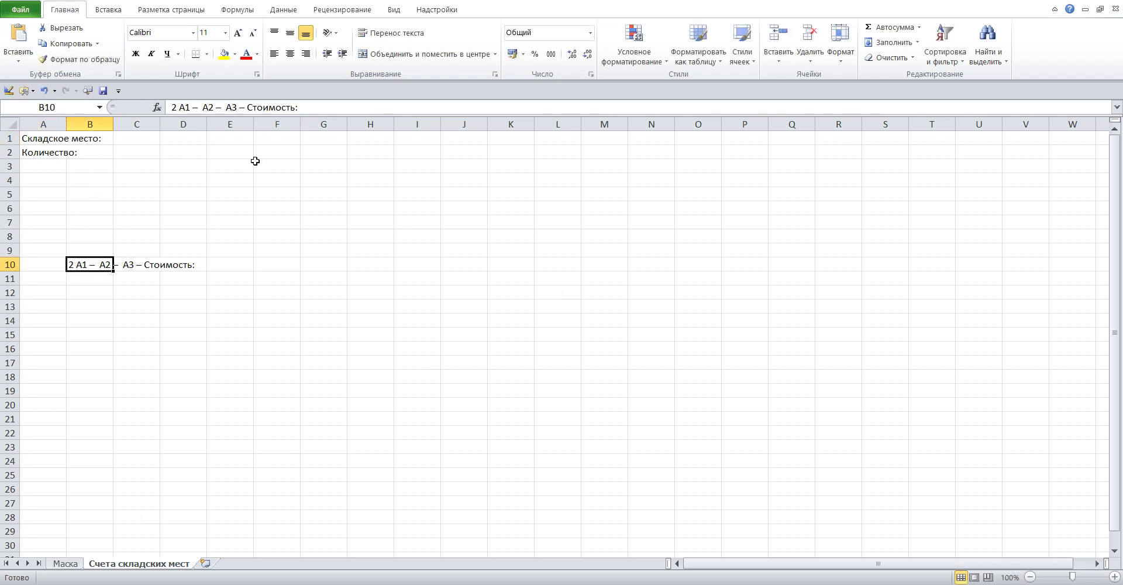
pyautogui.moveTo(249, 107); pyautogui.dragTo(328, 107)
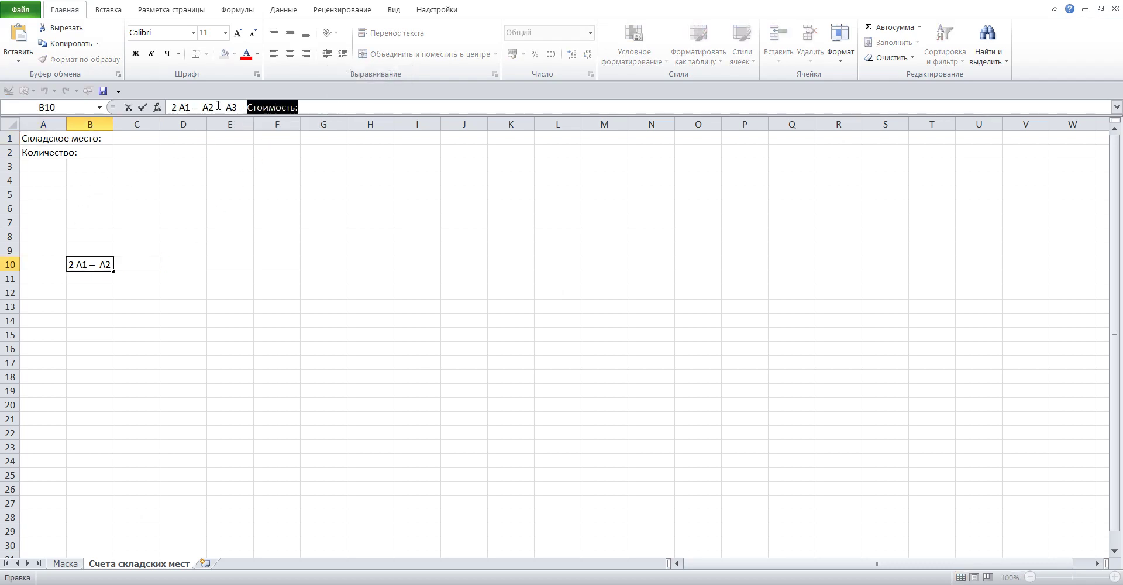
pyautogui.click(61, 30)
pyautogui.click(51, 168)
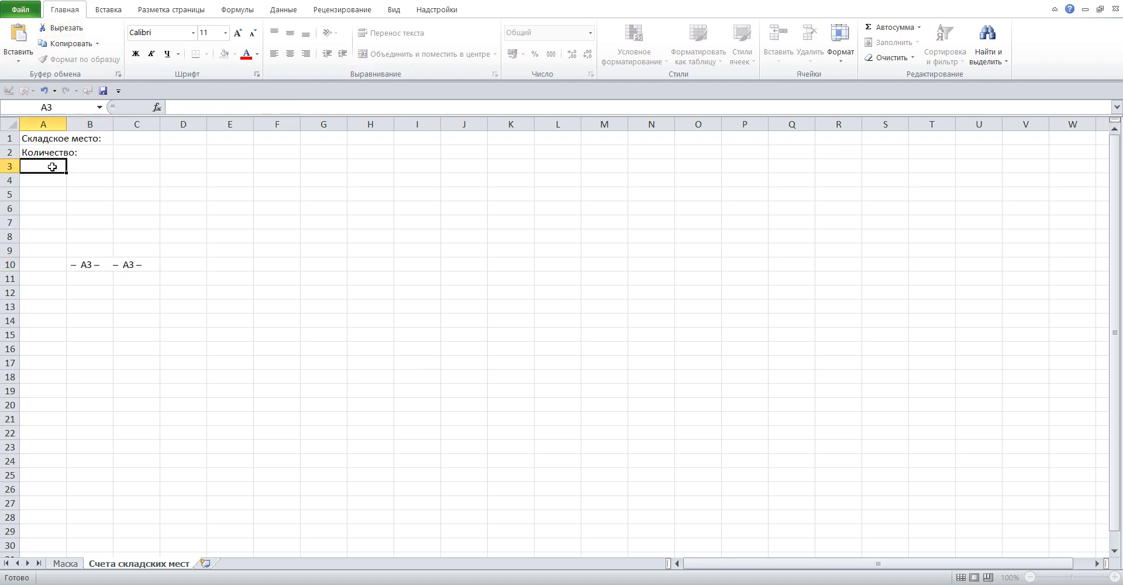
pyautogui.click(194, 109)
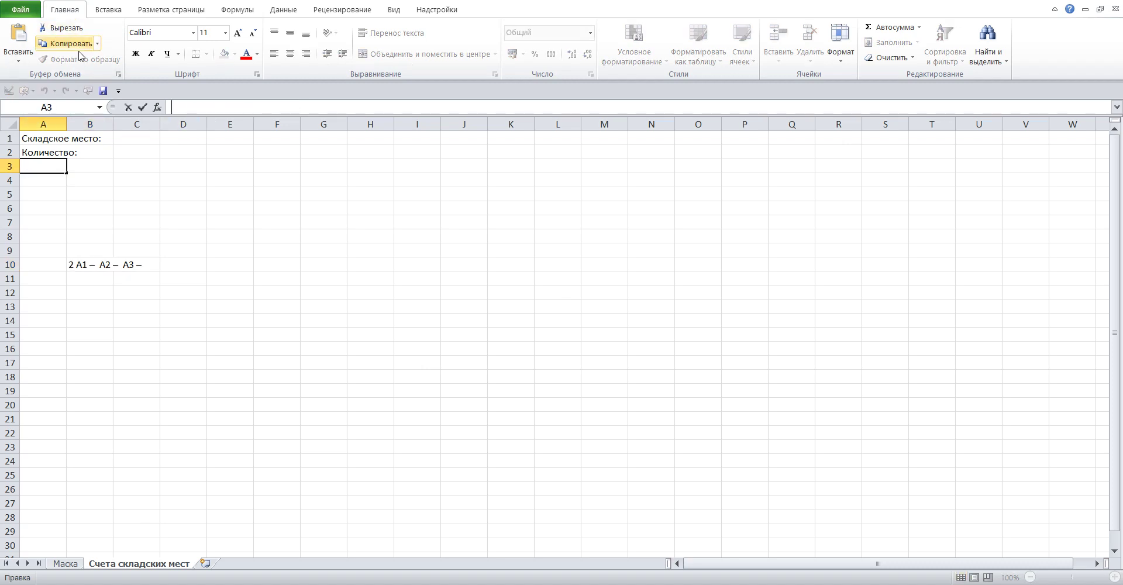
pyautogui.click(18, 35)
pyautogui.click(120, 179)
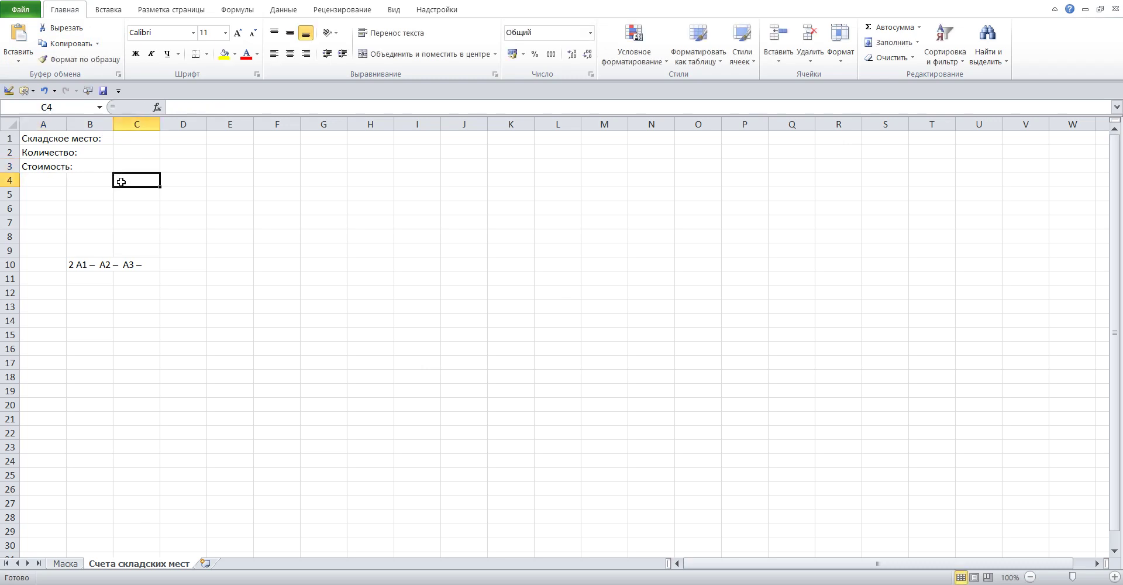
pyautogui.click(78, 265)
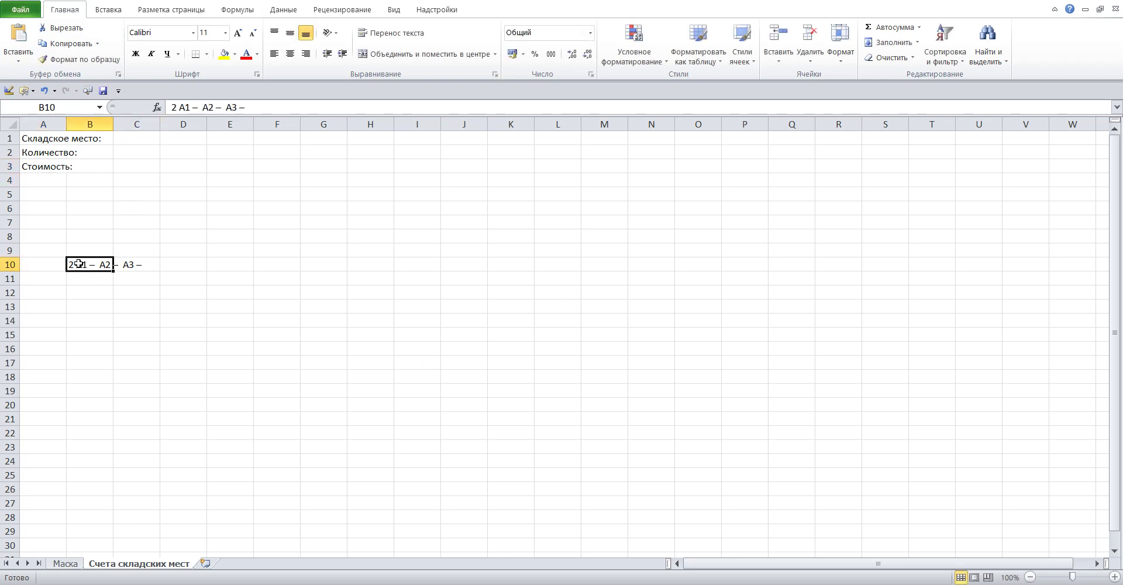
pyautogui.press('Delete')
pyautogui.click(89, 308)
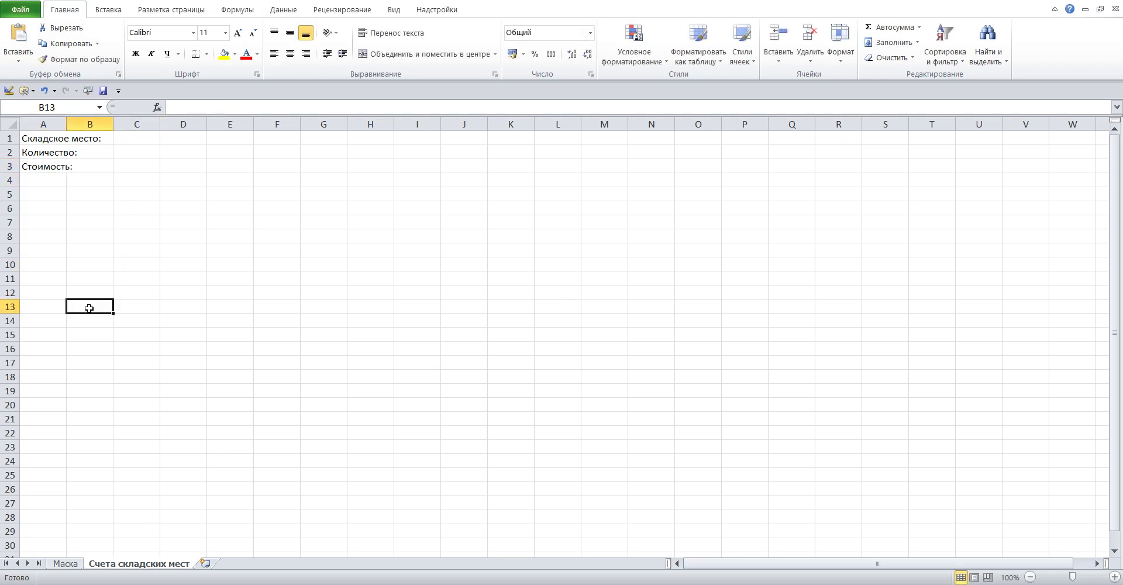
# Centre the contents of the whole worksheet horizontally.
pyautogui.hotkey('ctrl', 'a')
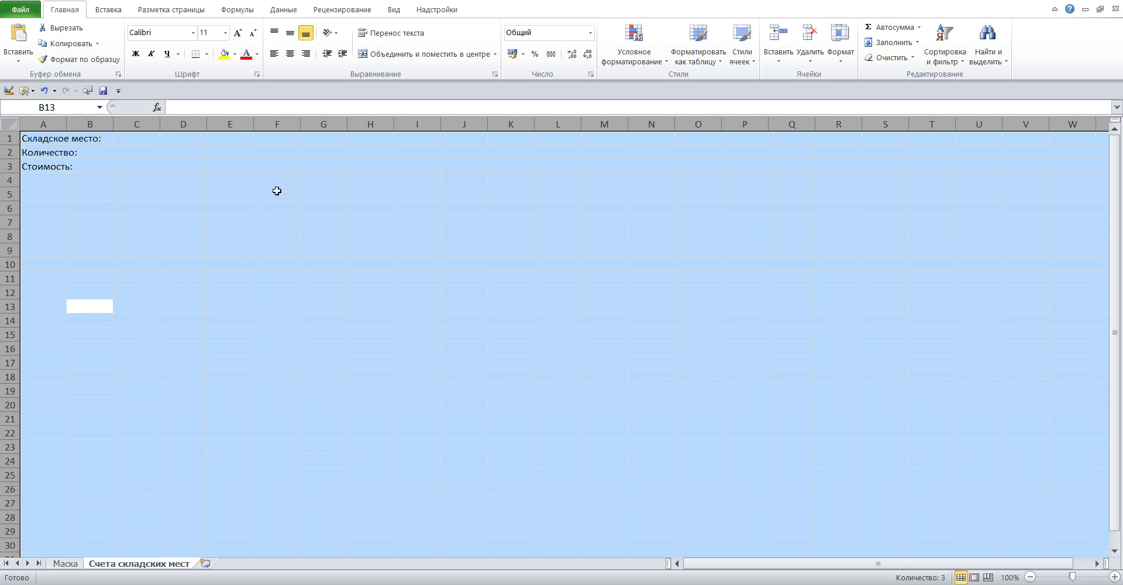
pyautogui.click(291, 54)
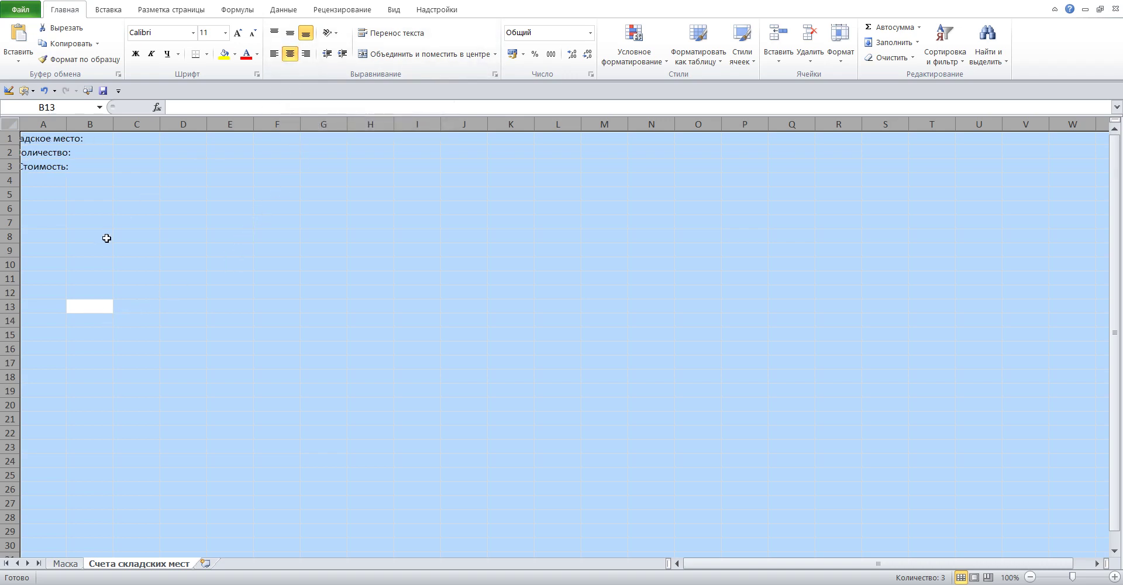
pyautogui.click(128, 224)
# Make the A1:A3 labels bold at size 12 and autofit column A.
pyautogui.moveTo(52, 139); pyautogui.dragTo(51, 170)
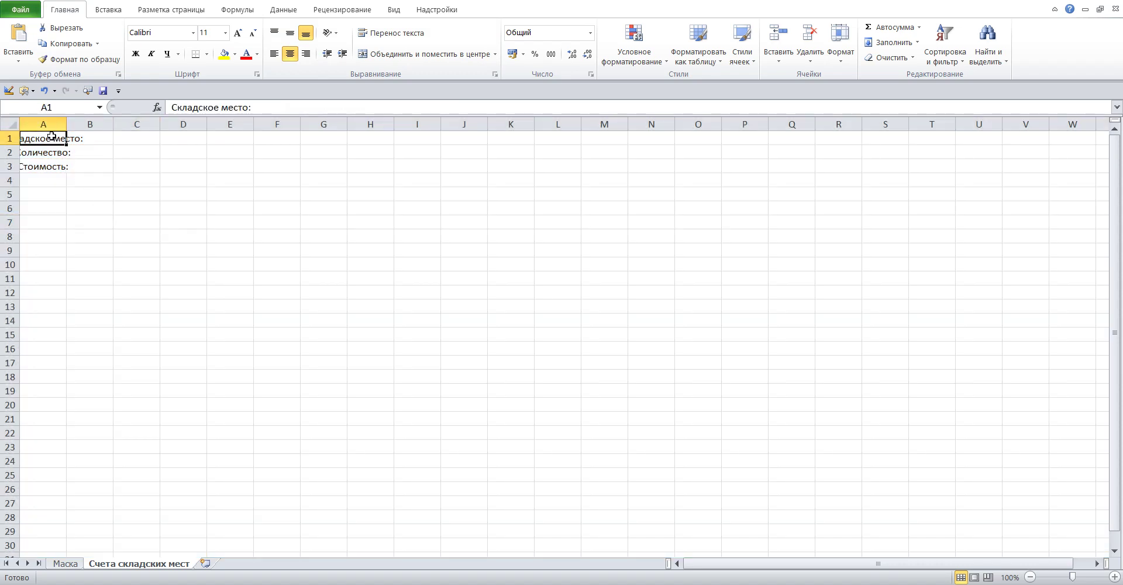
pyautogui.click(134, 54)
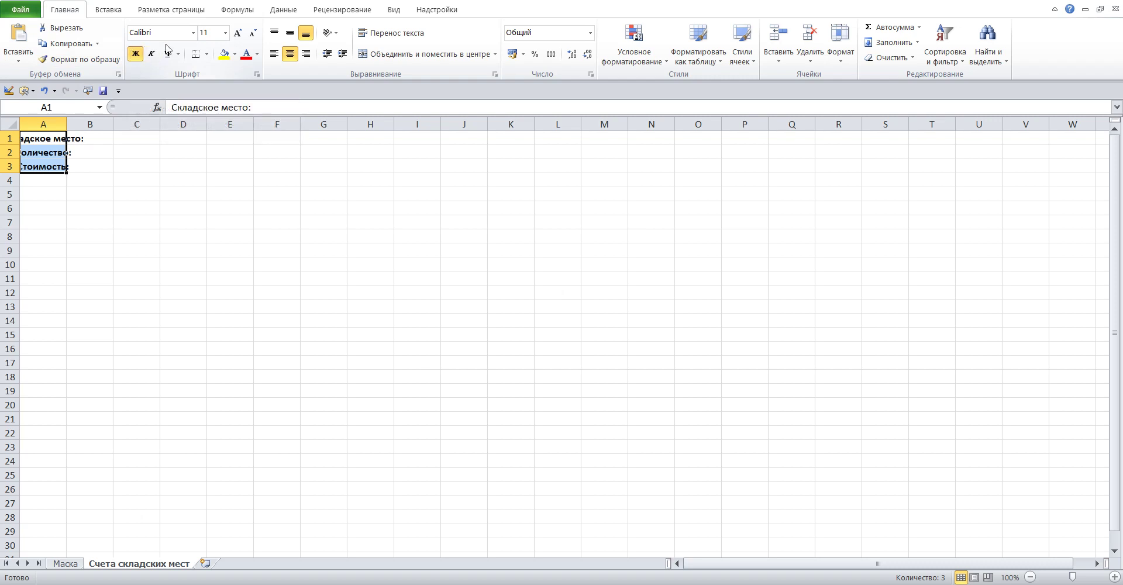
pyautogui.click(226, 35)
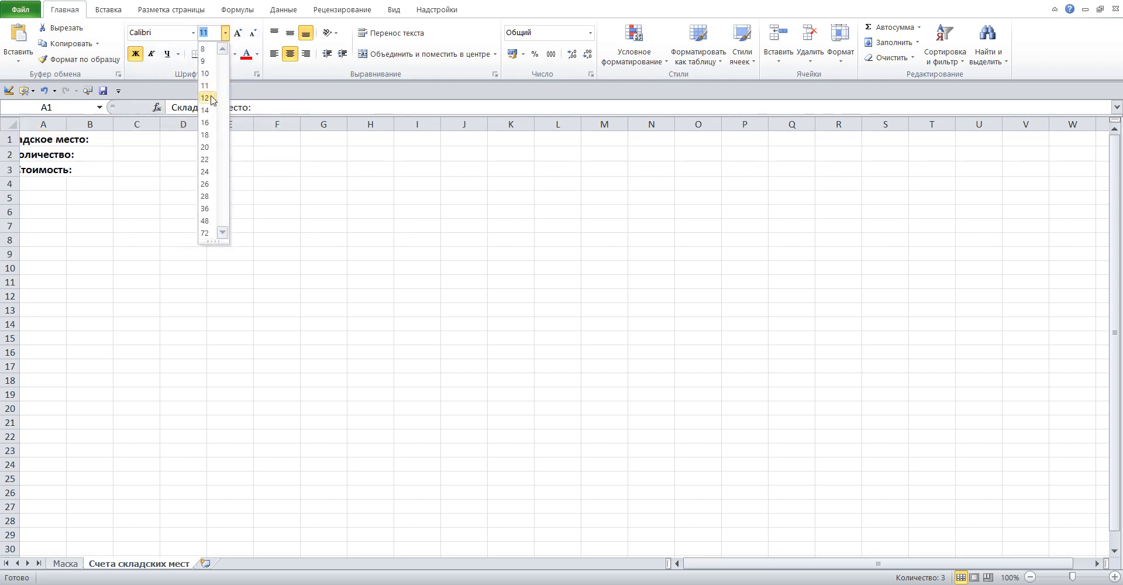
pyautogui.click(206, 98)
pyautogui.click(93, 240)
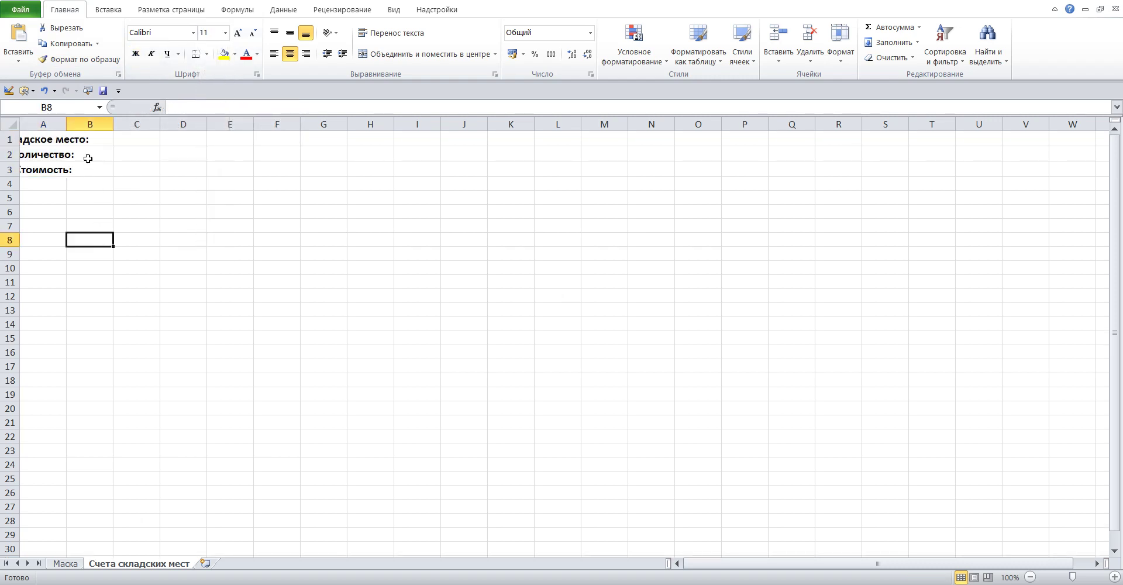
pyautogui.doubleClick(66, 123)
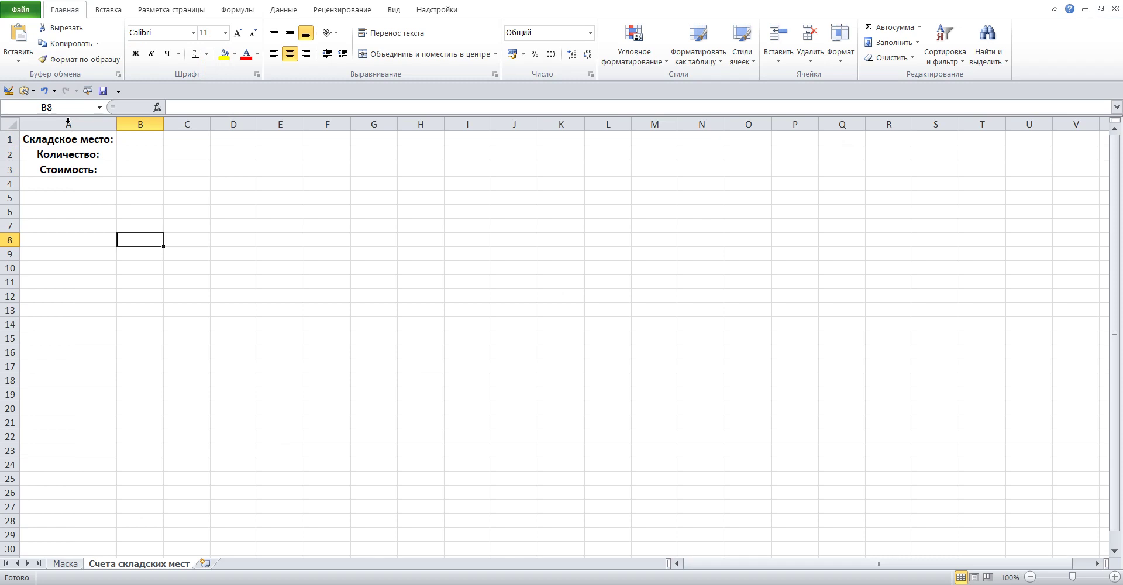
pyautogui.click(65, 563)
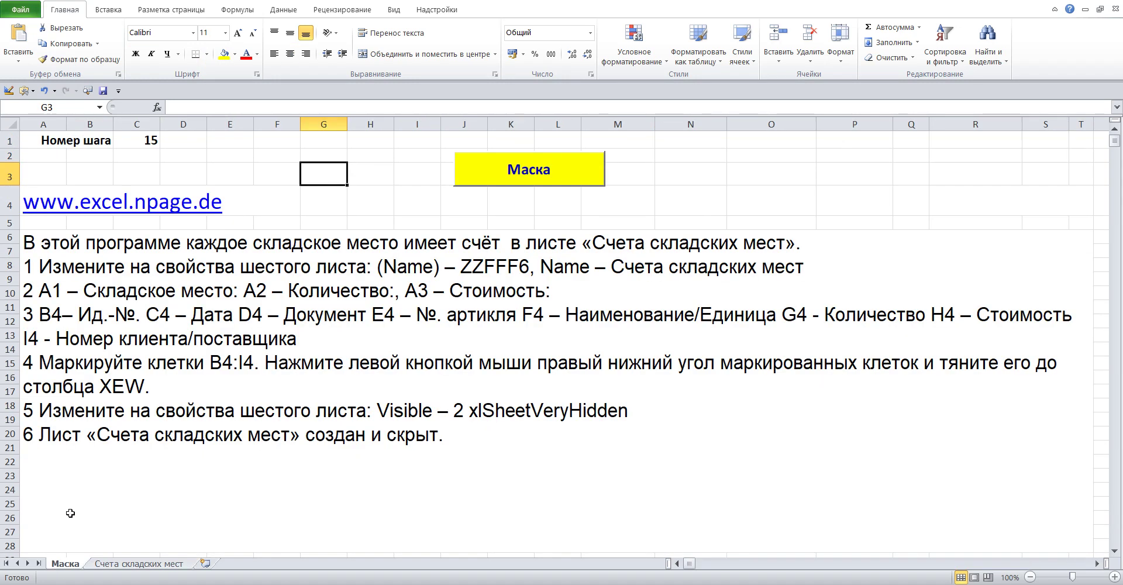
pyautogui.doubleClick(85, 316)
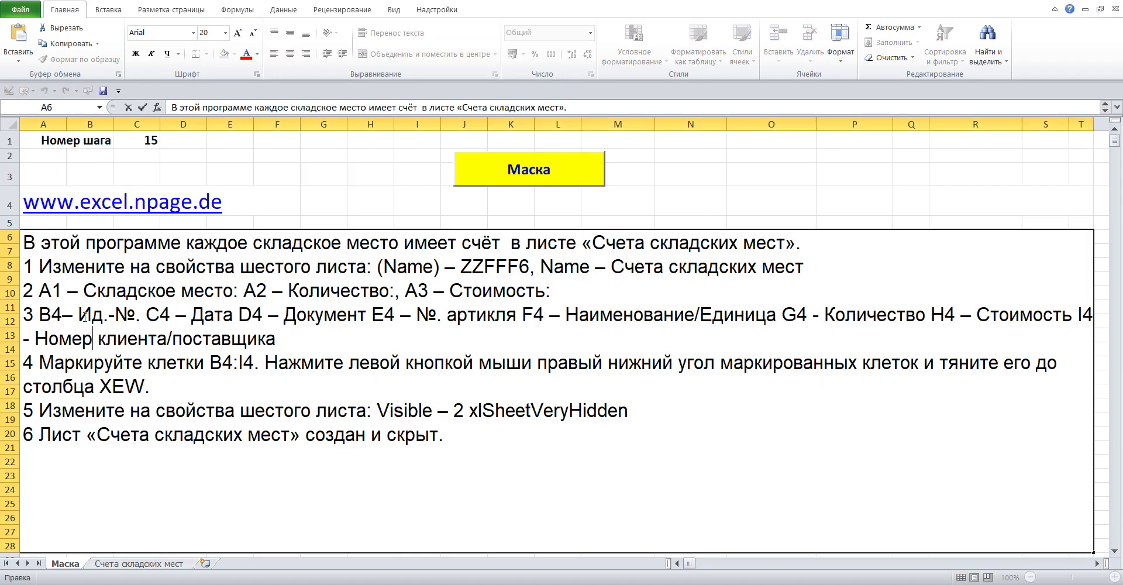
pyautogui.moveTo(29, 304); pyautogui.dragTo(295, 329)
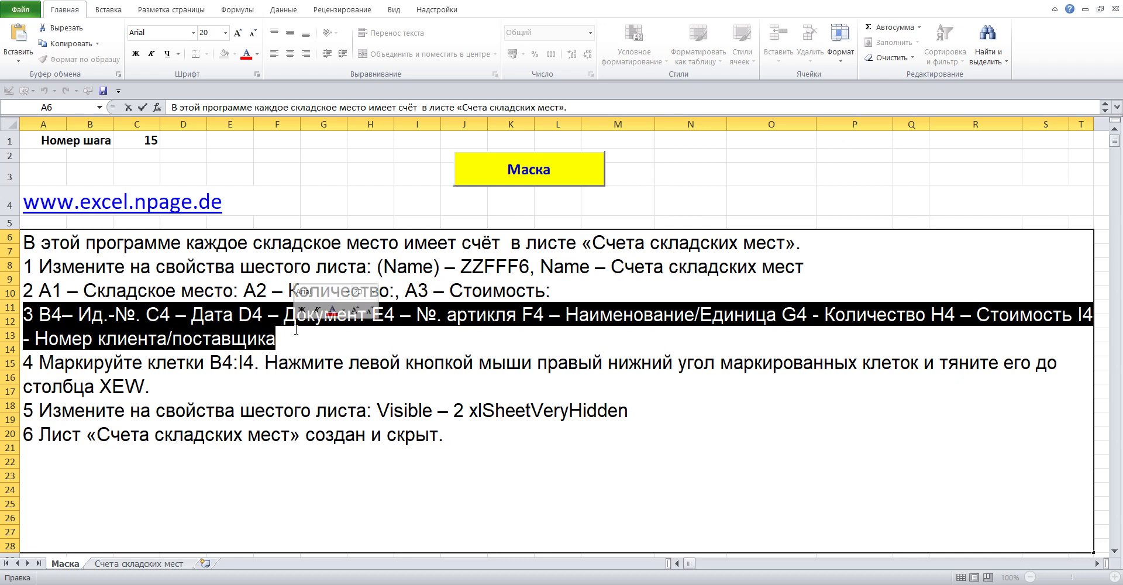
pyautogui.rightClick(112, 323)
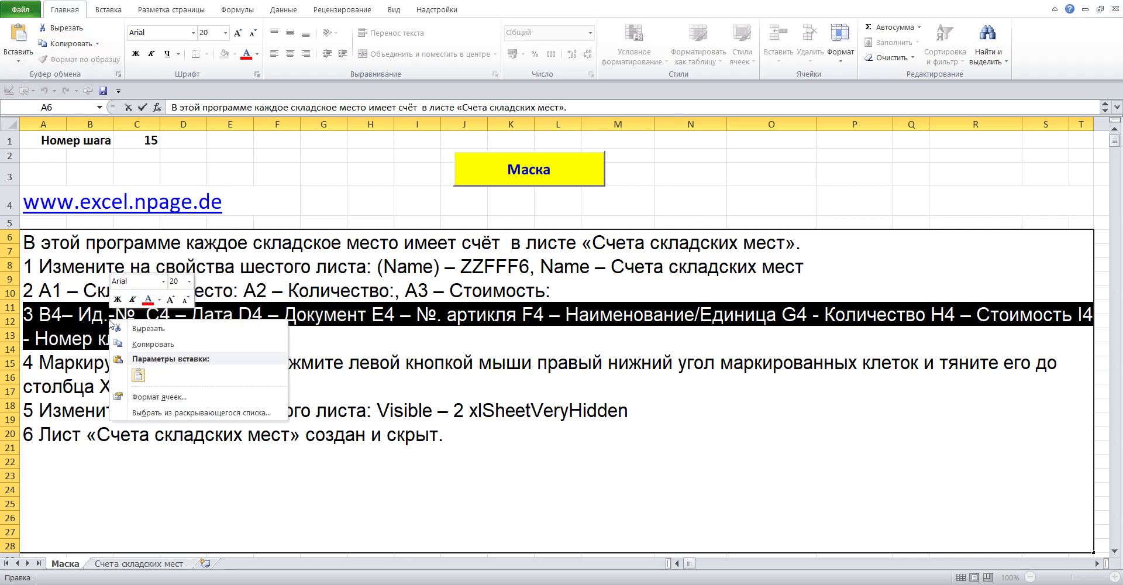
pyautogui.click(152, 344)
pyautogui.click(285, 163)
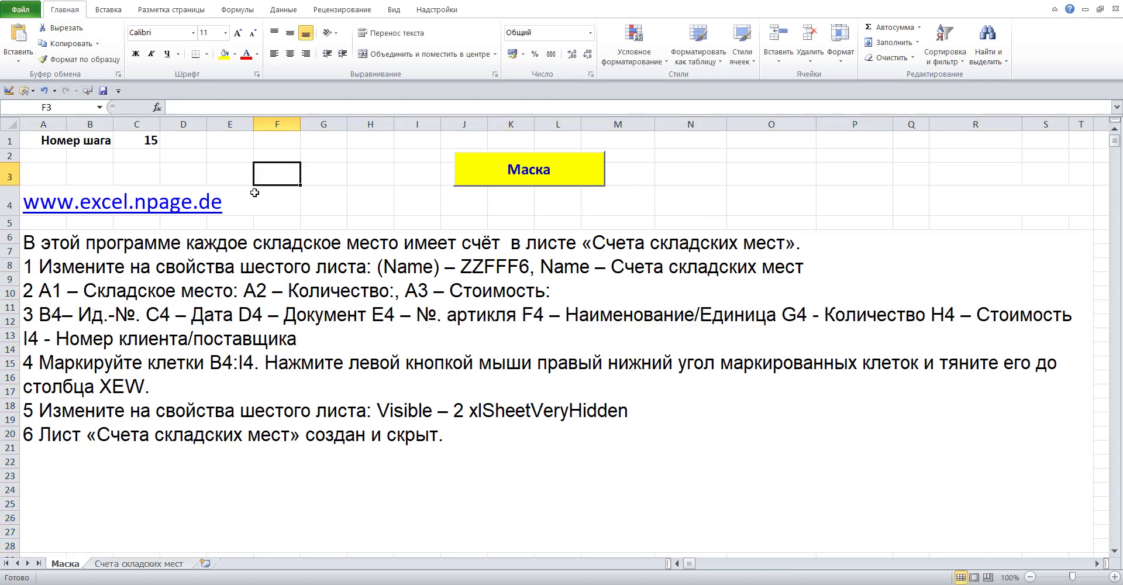
pyautogui.click(119, 565)
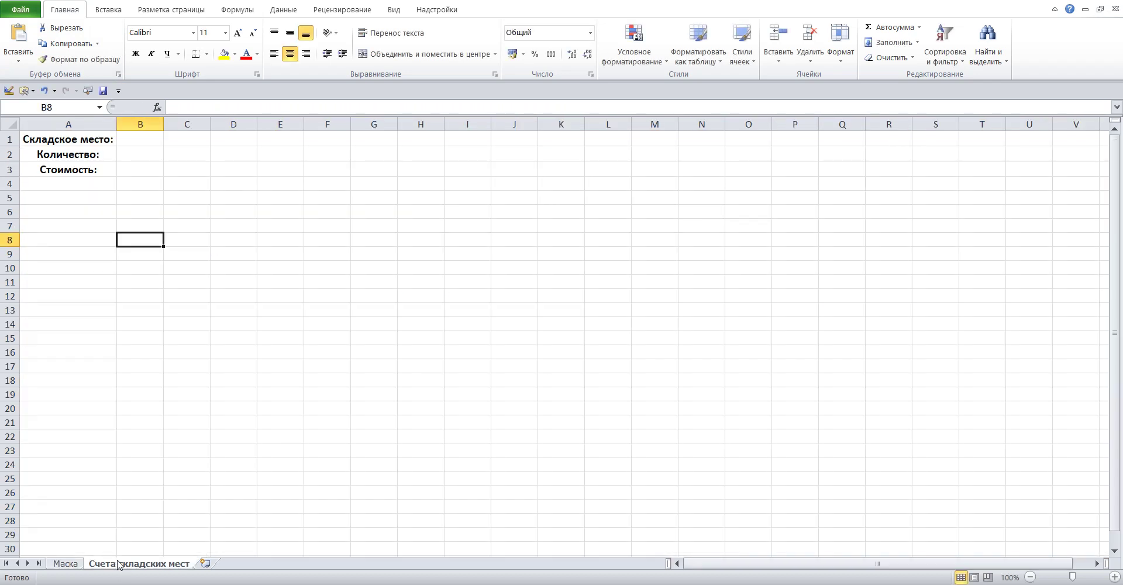
# Paste the header list into A10 and move 'Ид.-№.' from it into B4.
pyautogui.click(64, 268)
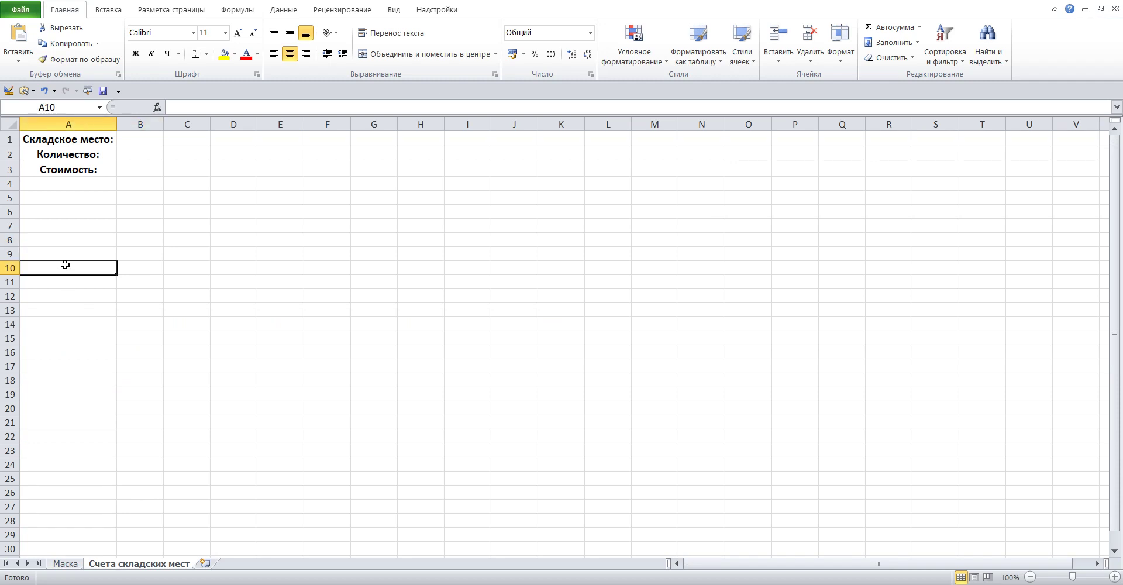
pyautogui.click(184, 108)
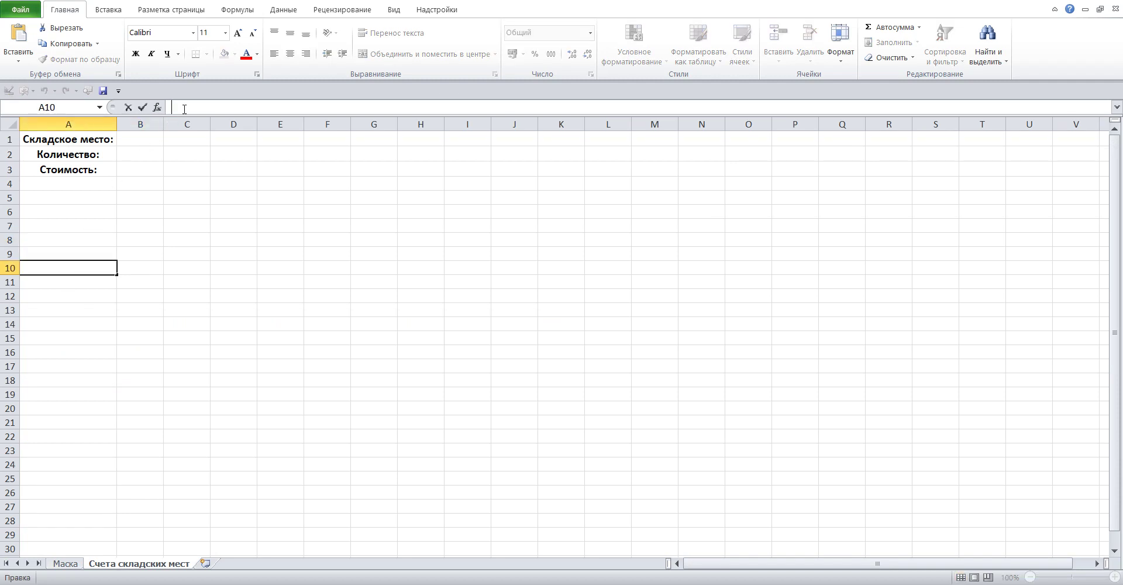
pyautogui.click(18, 35)
pyautogui.click(102, 227)
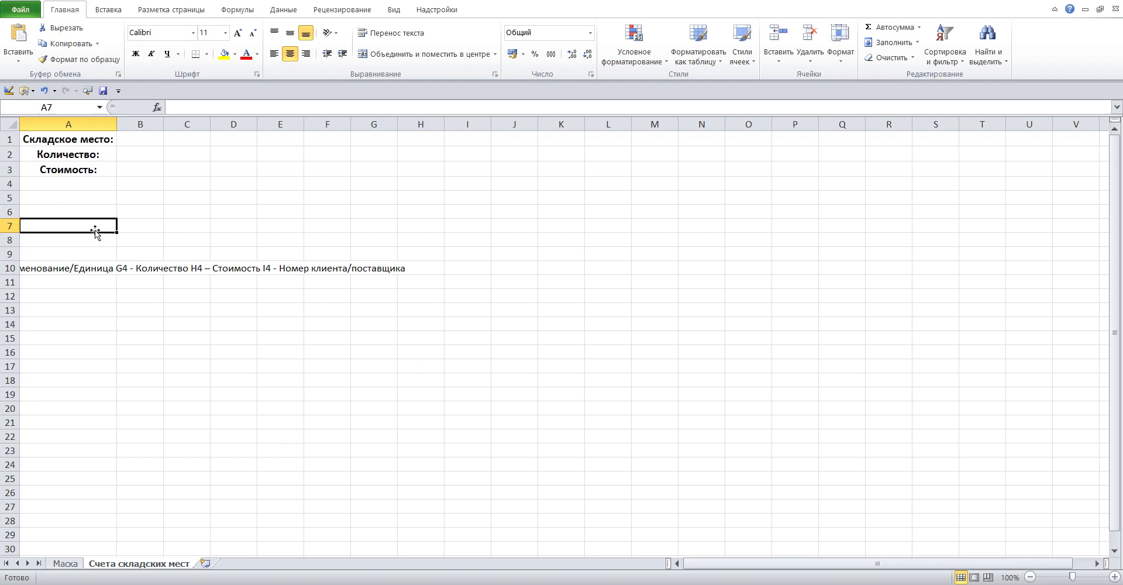
pyautogui.click(57, 267)
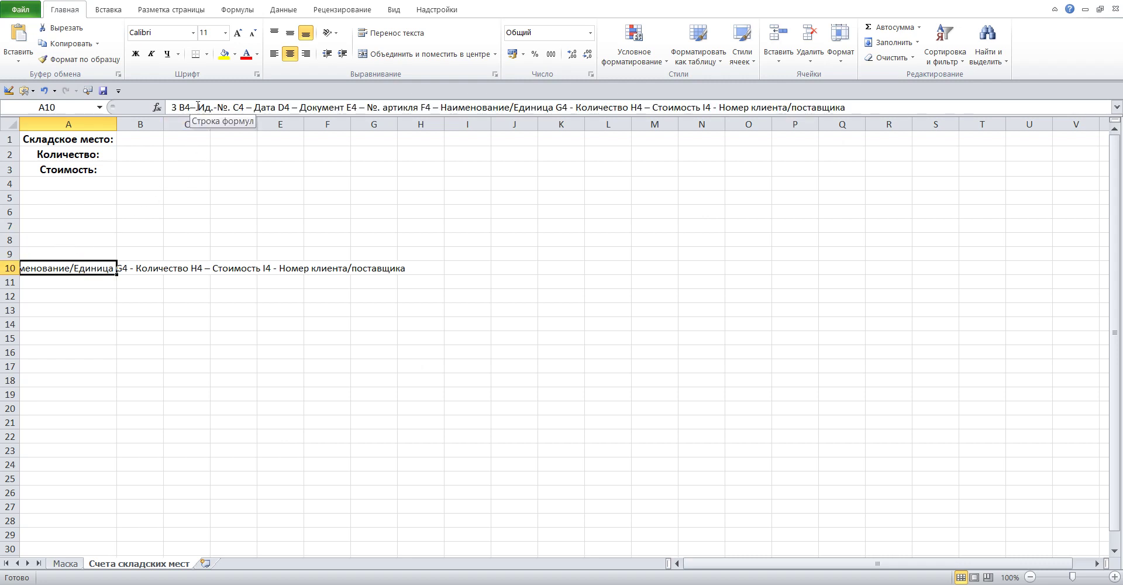
pyautogui.moveTo(195, 107); pyautogui.dragTo(234, 109)
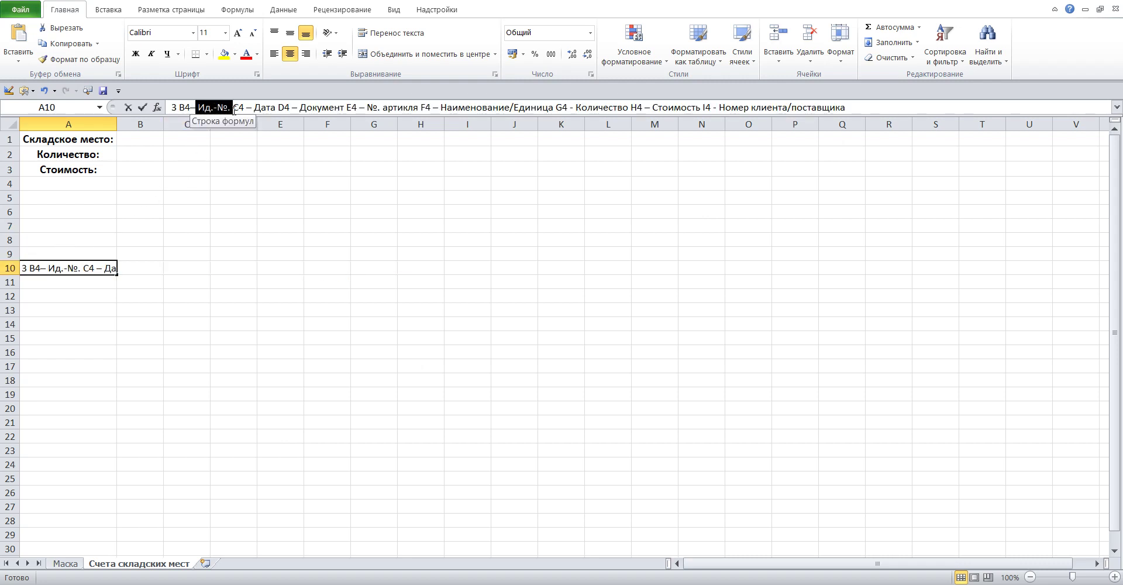
pyautogui.click(61, 28)
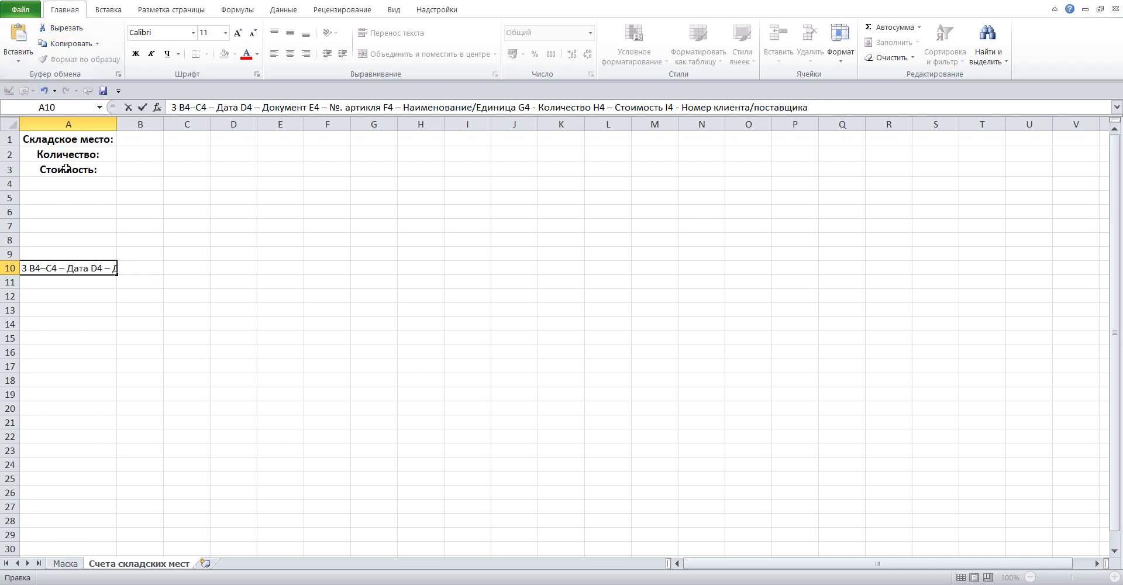
pyautogui.click(126, 183)
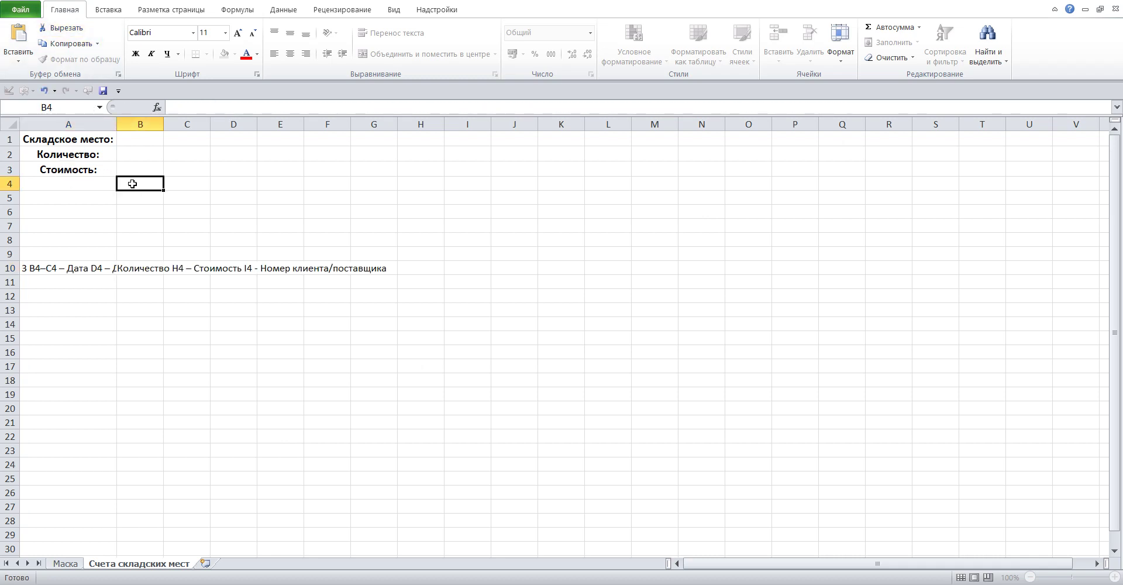
pyautogui.click(187, 108)
pyautogui.click(18, 36)
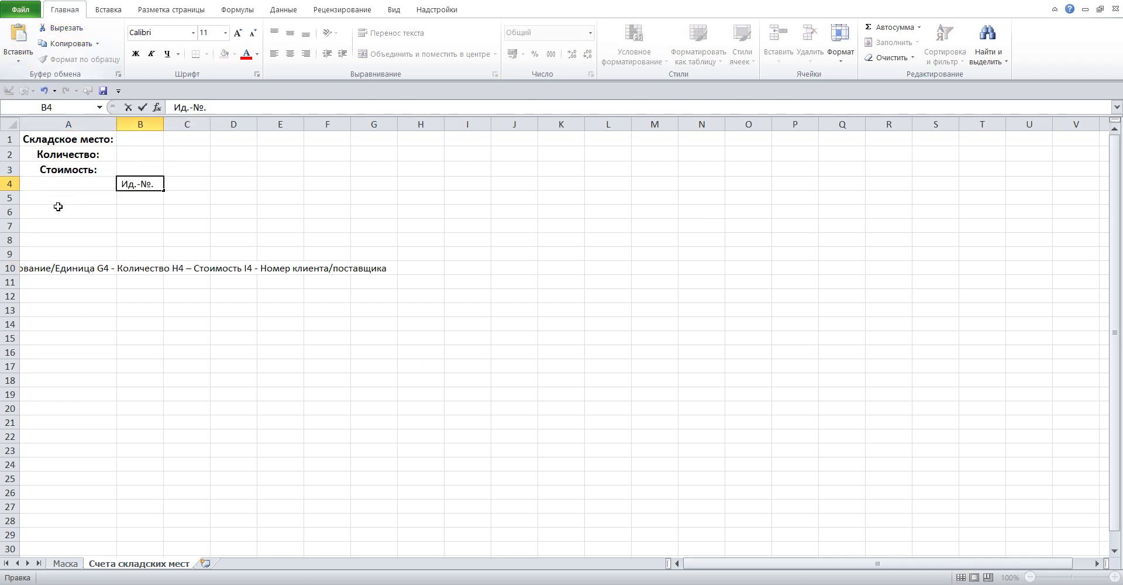
pyautogui.click(36, 265)
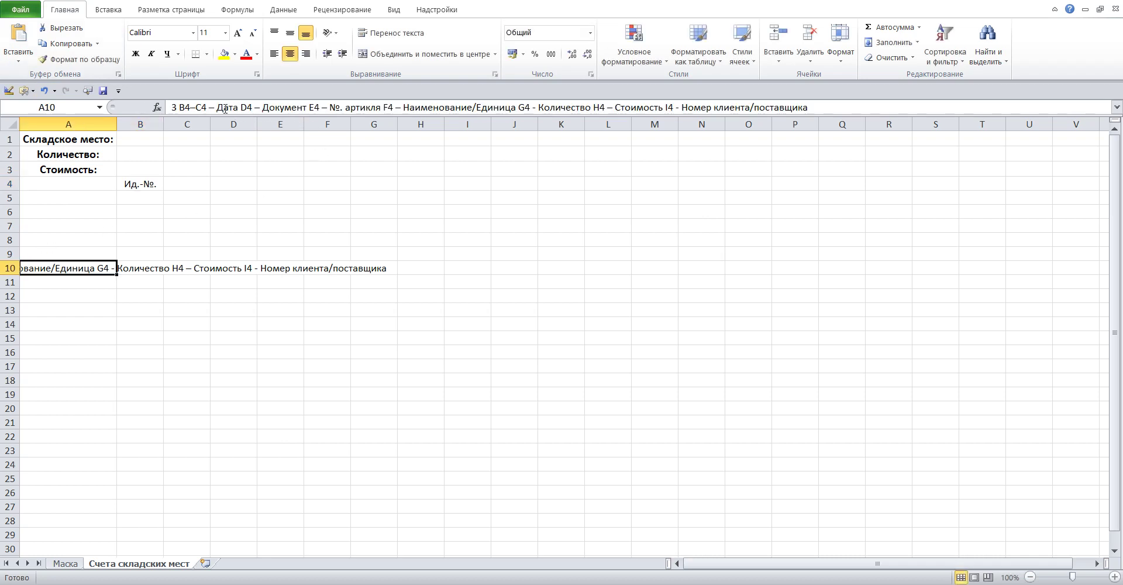
# Move 'Дата' into C4 and 'Документ' into D4 from A10's text.
pyautogui.moveTo(217, 107); pyautogui.dragTo(233, 107)
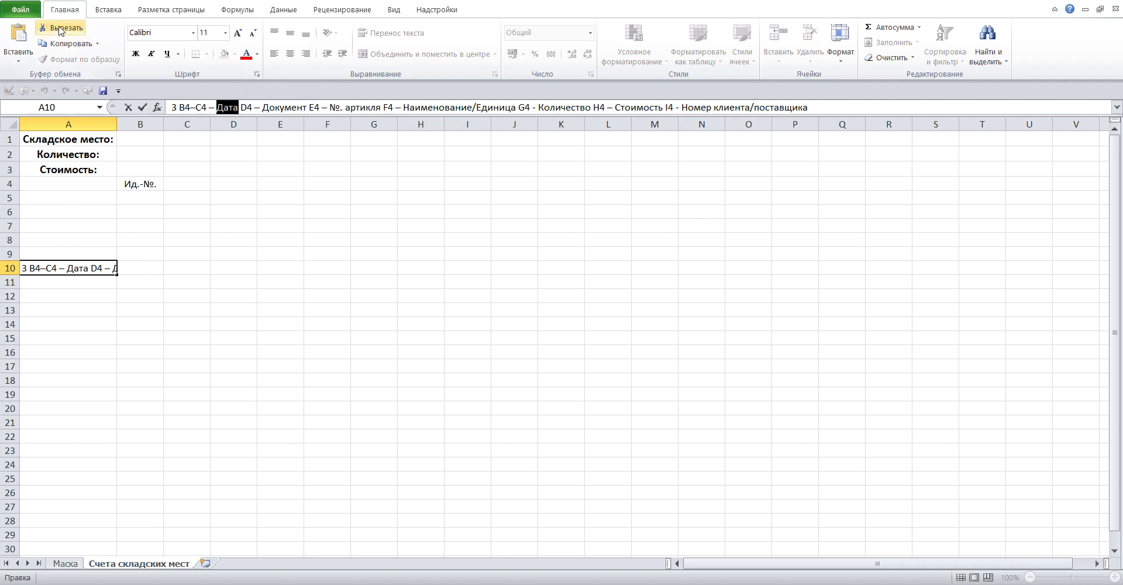
pyautogui.click(59, 27)
pyautogui.click(173, 184)
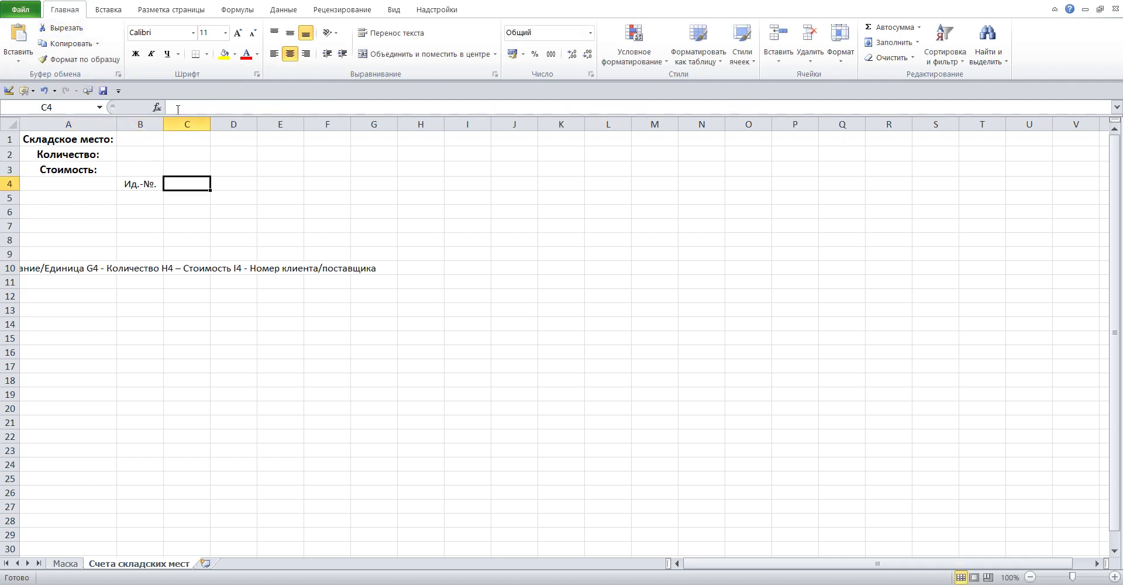
pyautogui.click(18, 35)
pyautogui.write('Дата')
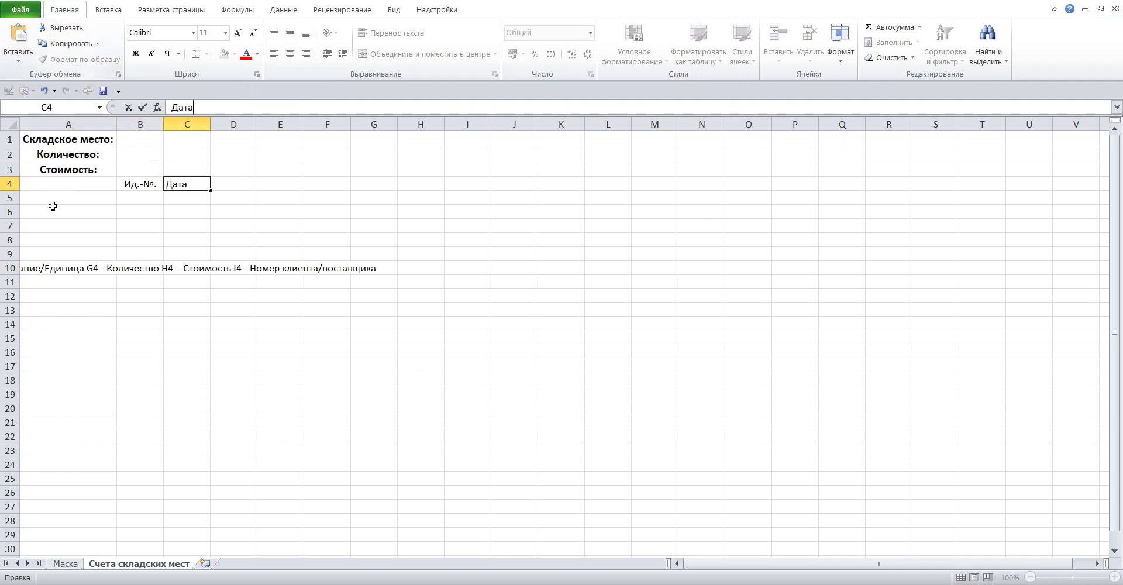
pyautogui.click(37, 271)
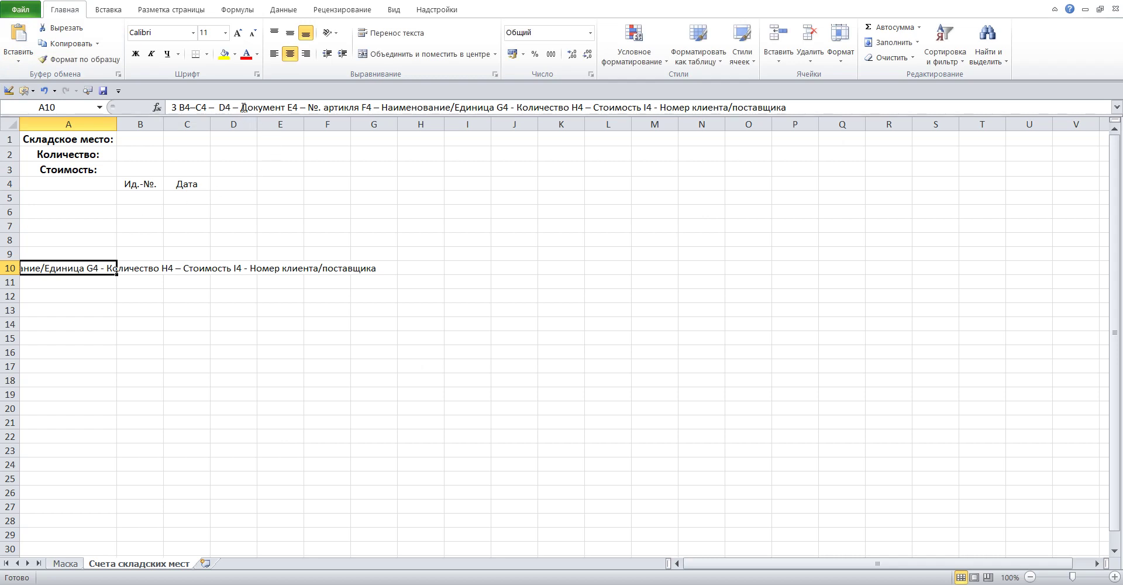
pyautogui.moveTo(241, 107); pyautogui.dragTo(290, 111)
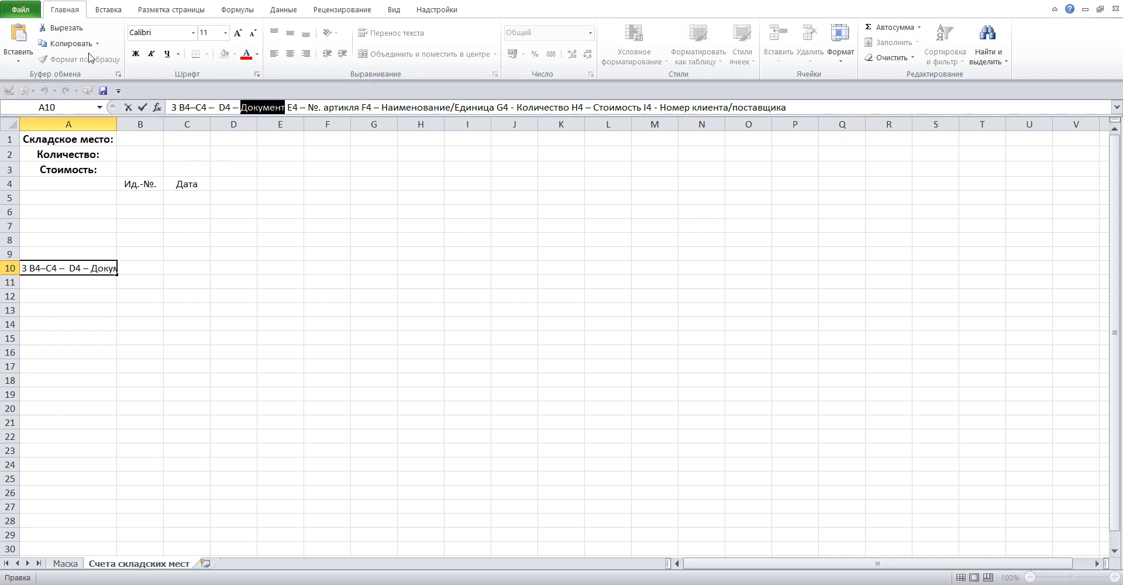
pyautogui.click(72, 31)
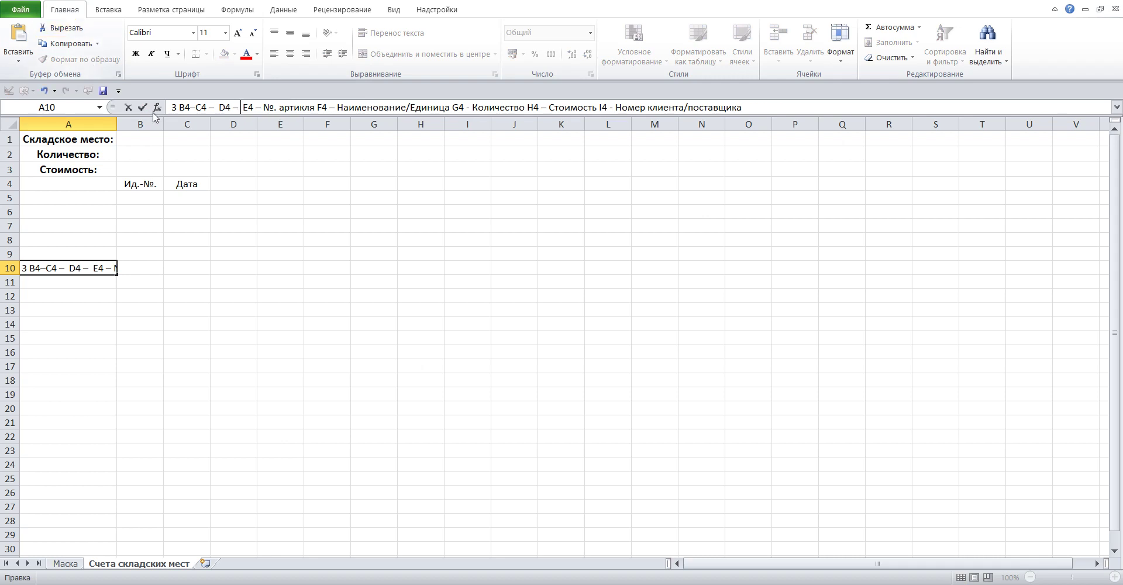
pyautogui.click(223, 185)
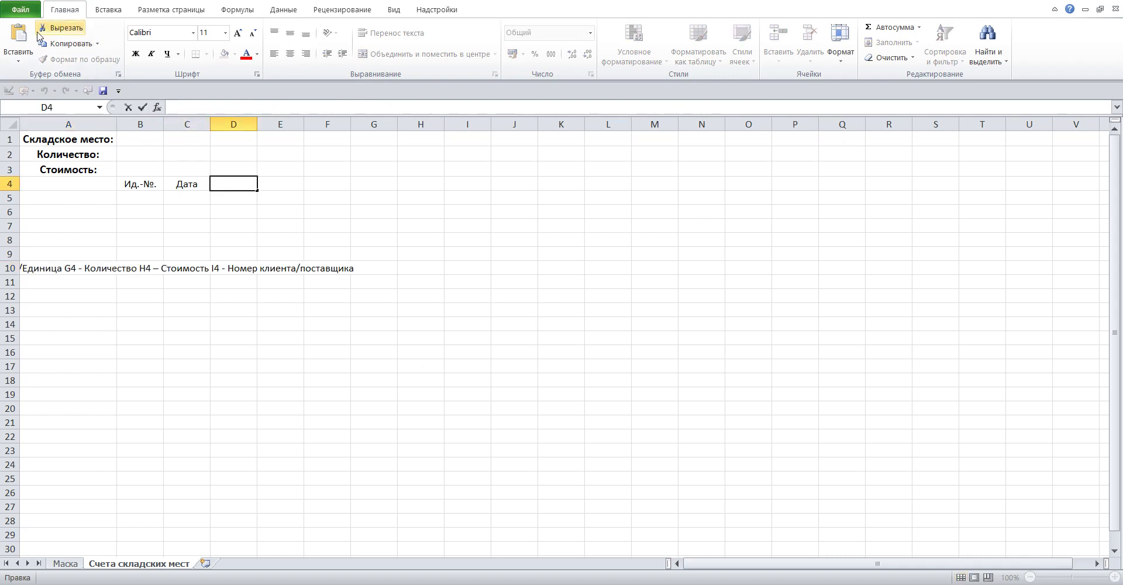
pyautogui.click(18, 36)
pyautogui.click(39, 268)
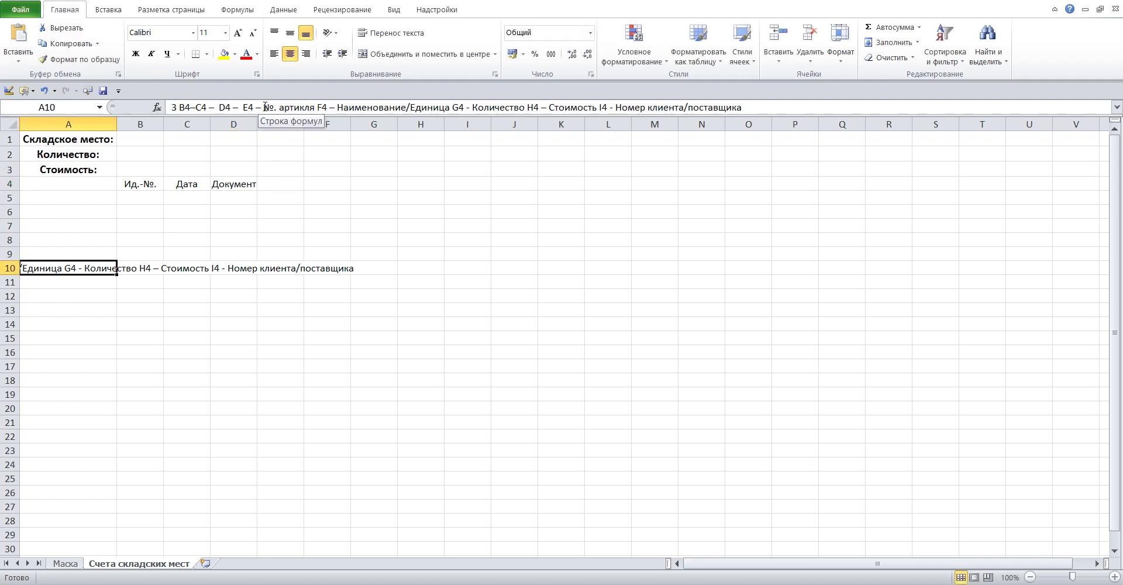
# Move '№. артикля' into E4 and autofit column E.
pyautogui.moveTo(263, 107); pyautogui.dragTo(316, 107)
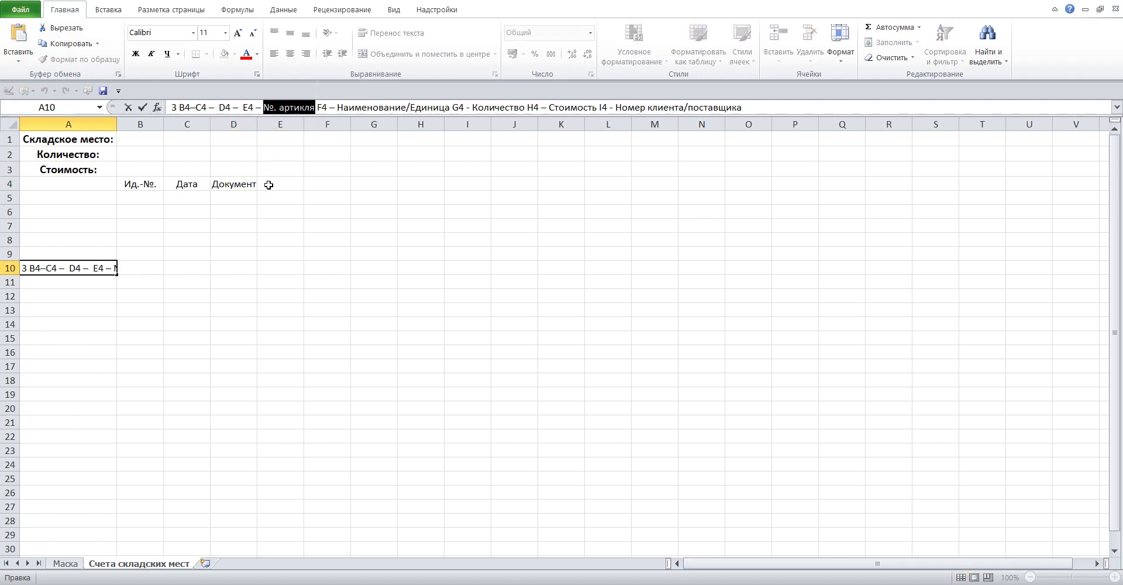
pyautogui.click(61, 27)
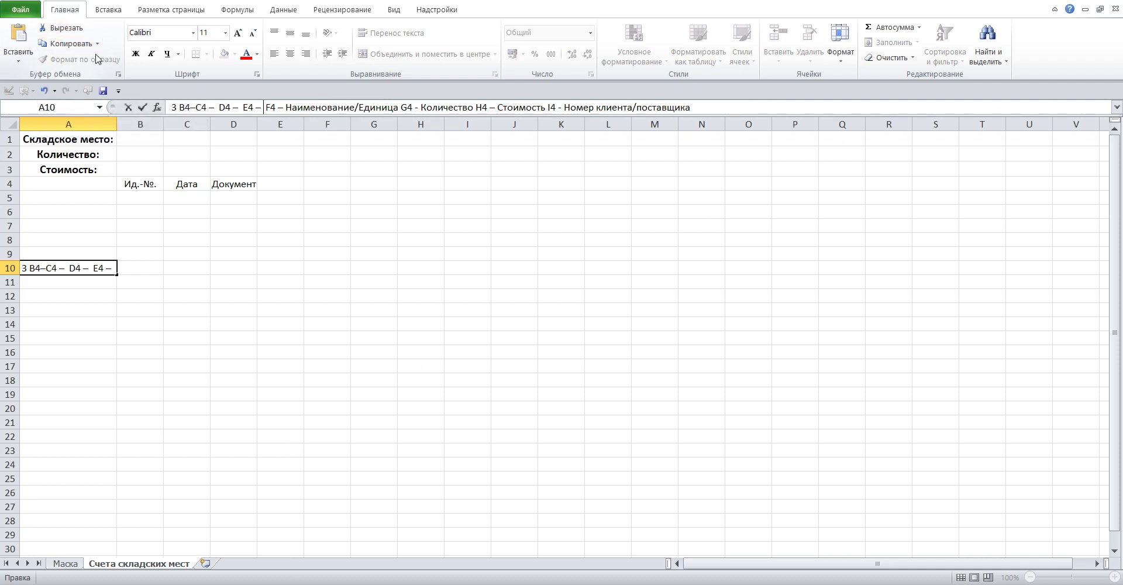
pyautogui.click(273, 182)
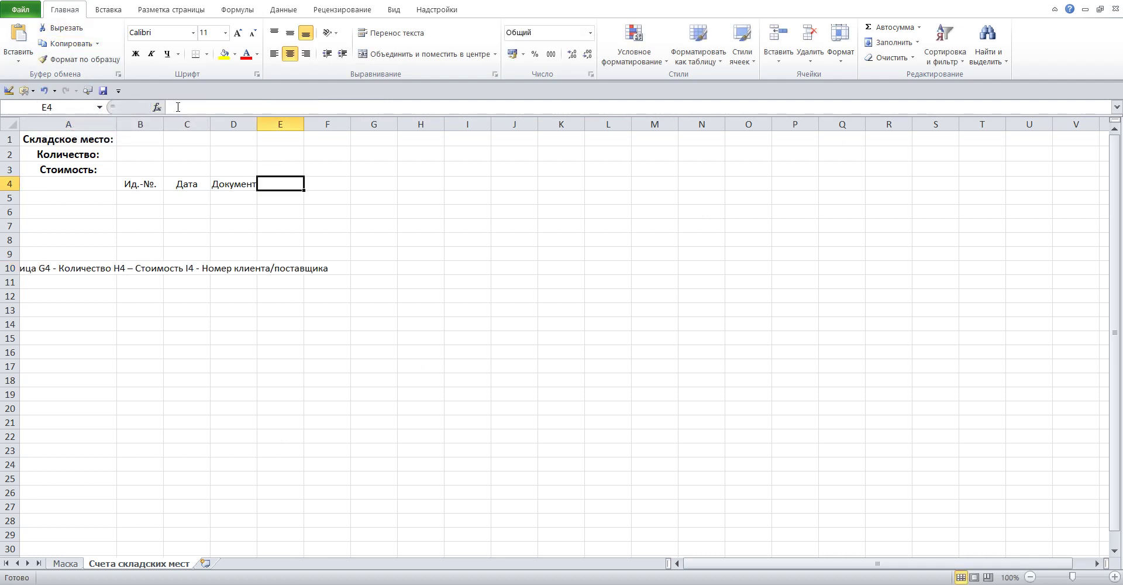
pyautogui.click(178, 107)
pyautogui.click(20, 32)
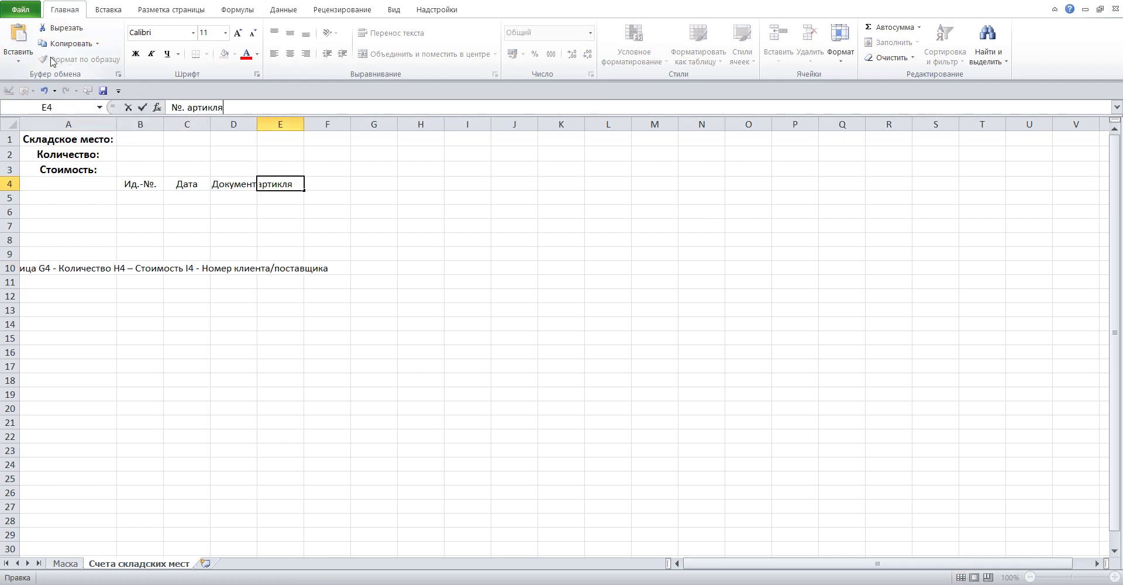
pyautogui.click(59, 264)
pyautogui.moveTo(304, 122); pyautogui.dragTo(304, 122)
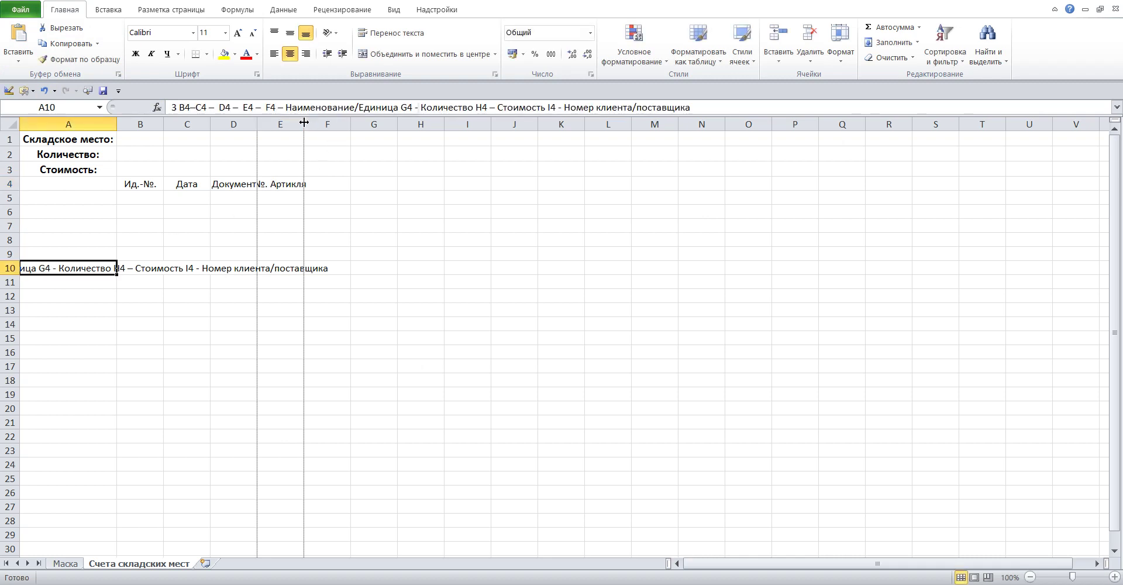
pyautogui.doubleClick(304, 123)
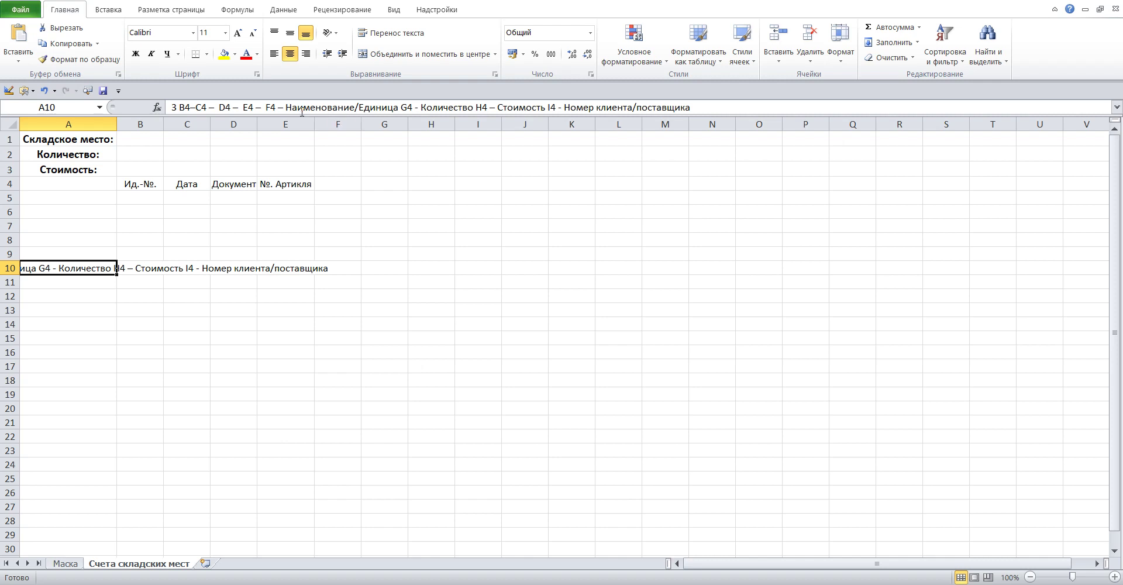
# Move 'Наименование/Единица' into F4 and autofit column F.
pyautogui.moveTo(286, 107); pyautogui.dragTo(391, 107)
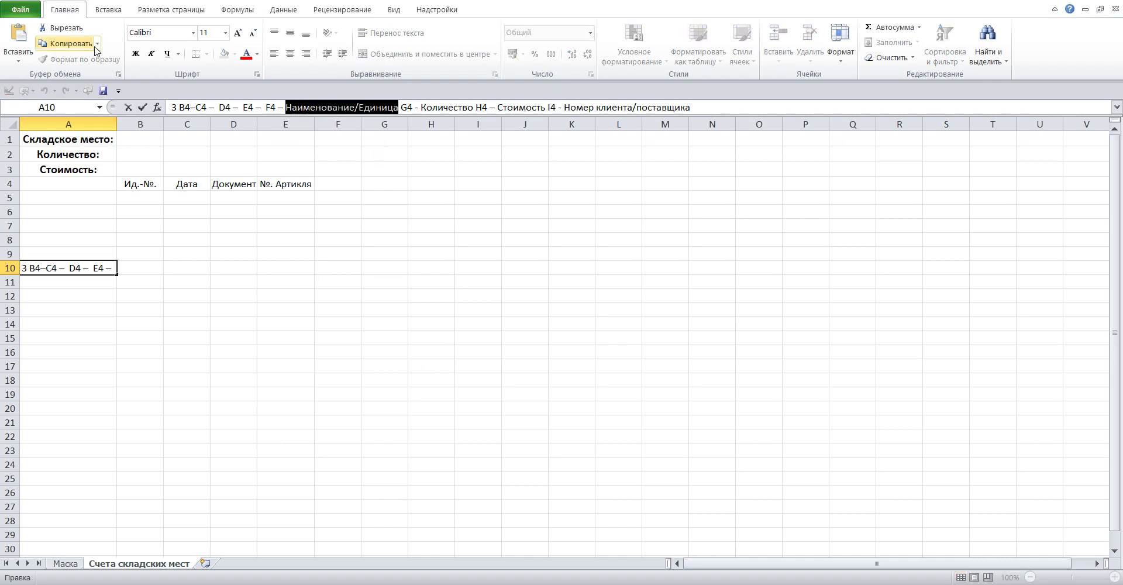
pyautogui.click(61, 27)
pyautogui.click(325, 181)
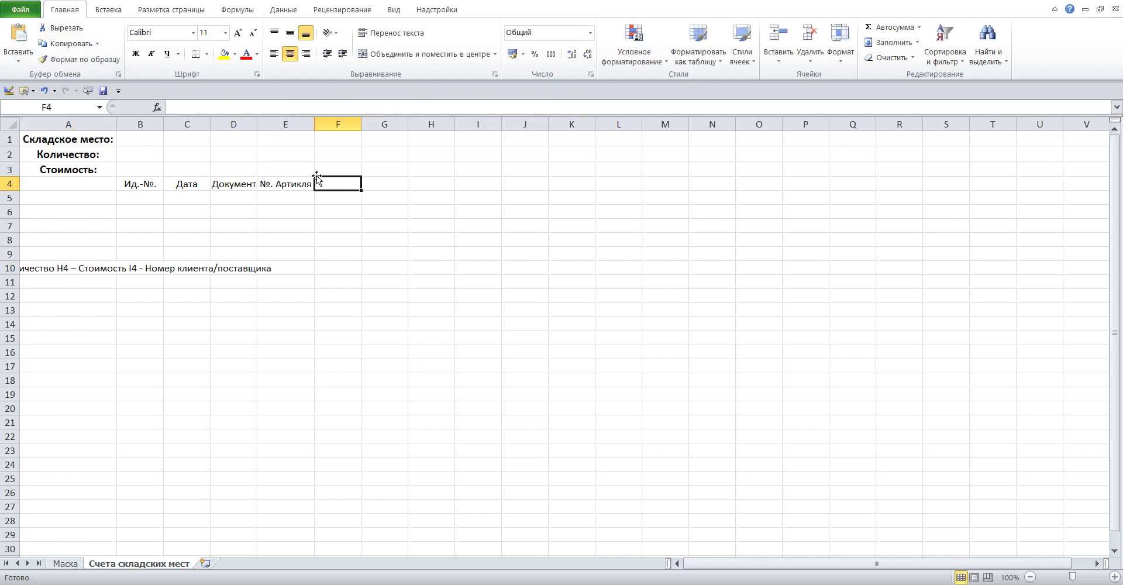
pyautogui.click(18, 34)
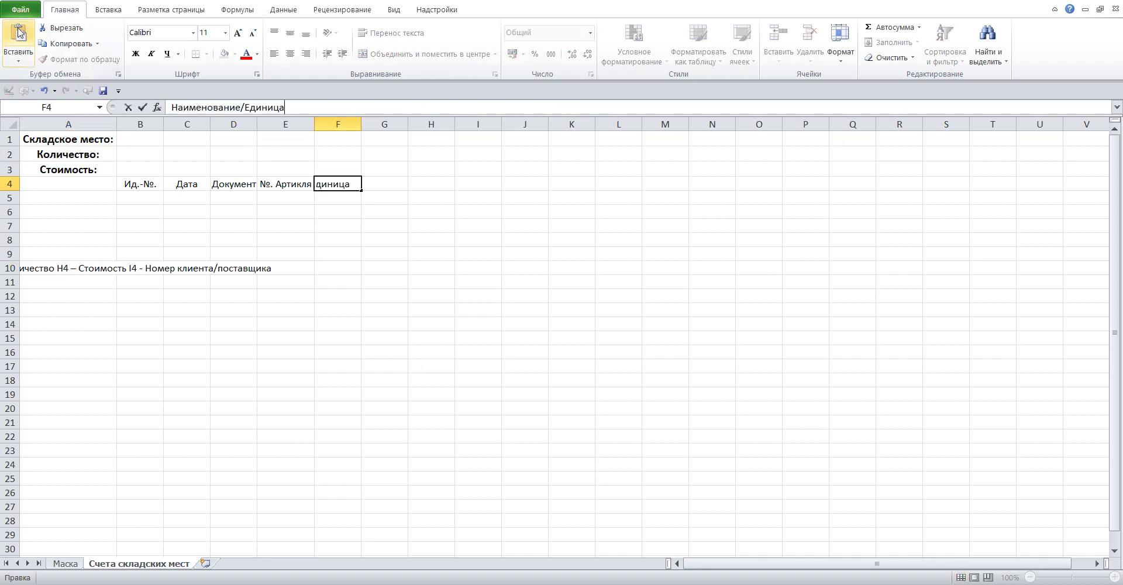
pyautogui.click(43, 268)
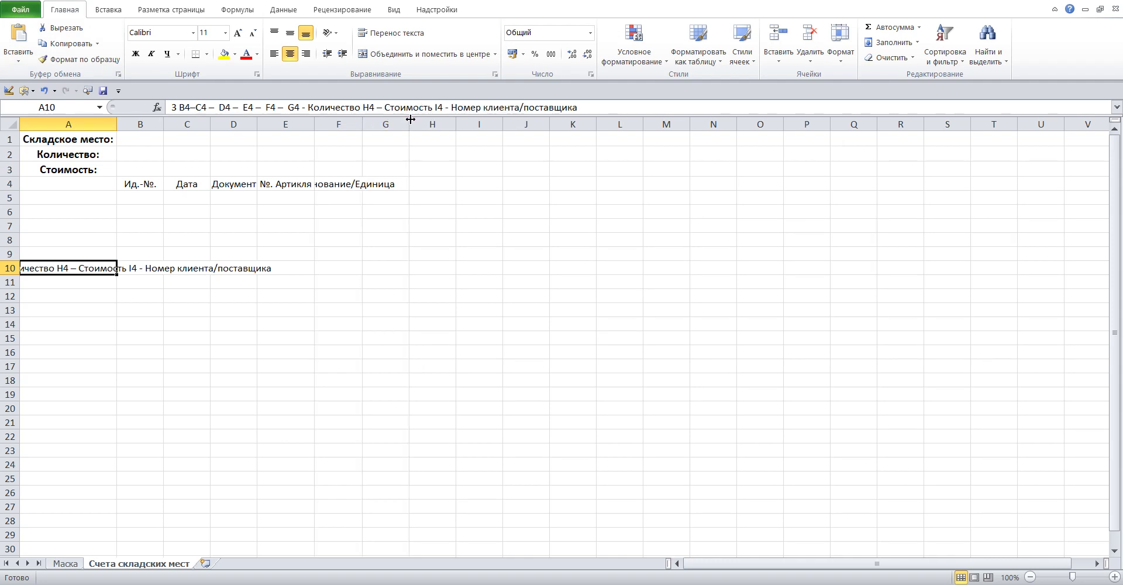
pyautogui.doubleClick(363, 122)
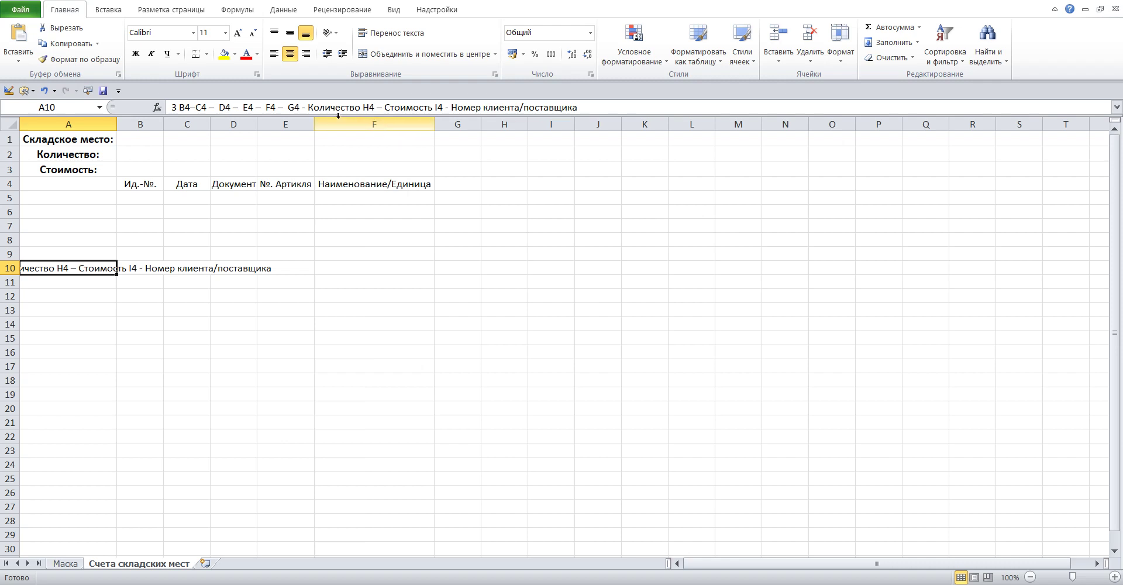
# Move 'Количество' into G4 and autofit column G.
pyautogui.moveTo(309, 107); pyautogui.dragTo(361, 108)
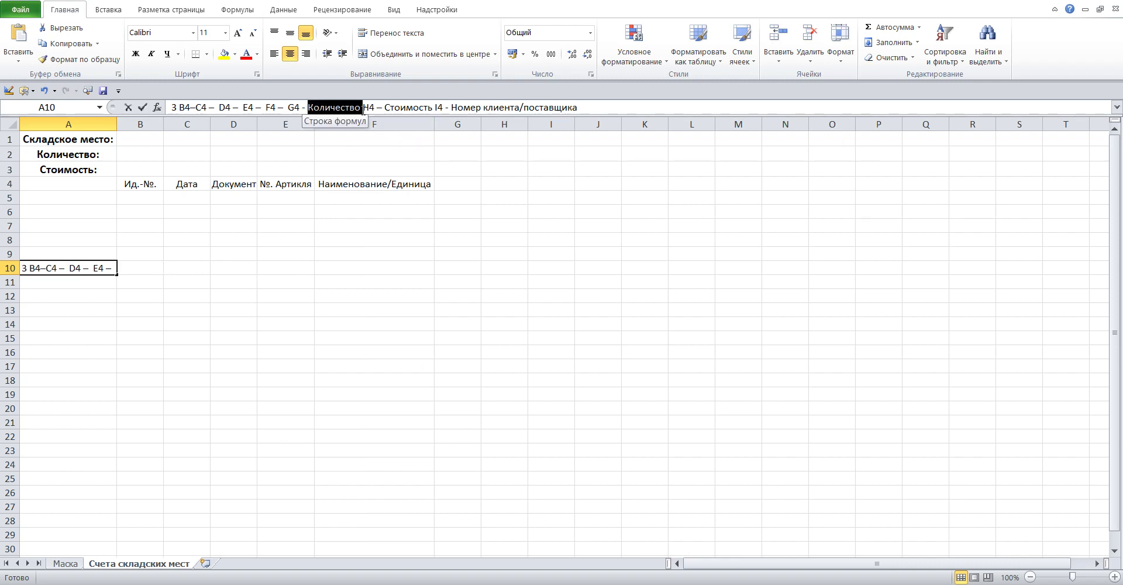
pyautogui.click(58, 27)
pyautogui.click(448, 185)
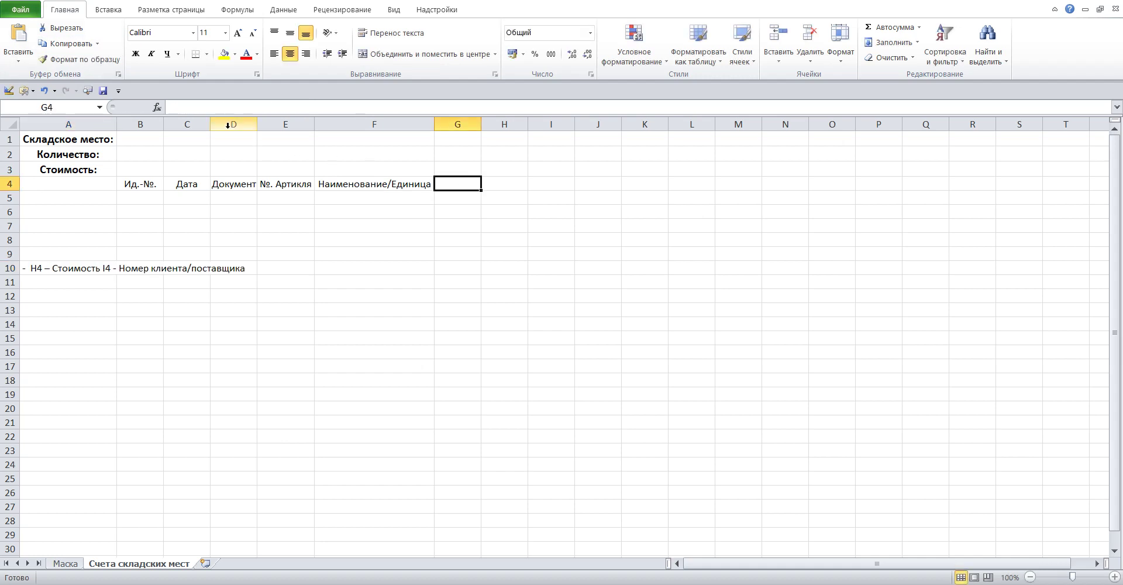
pyautogui.click(201, 108)
pyautogui.click(18, 33)
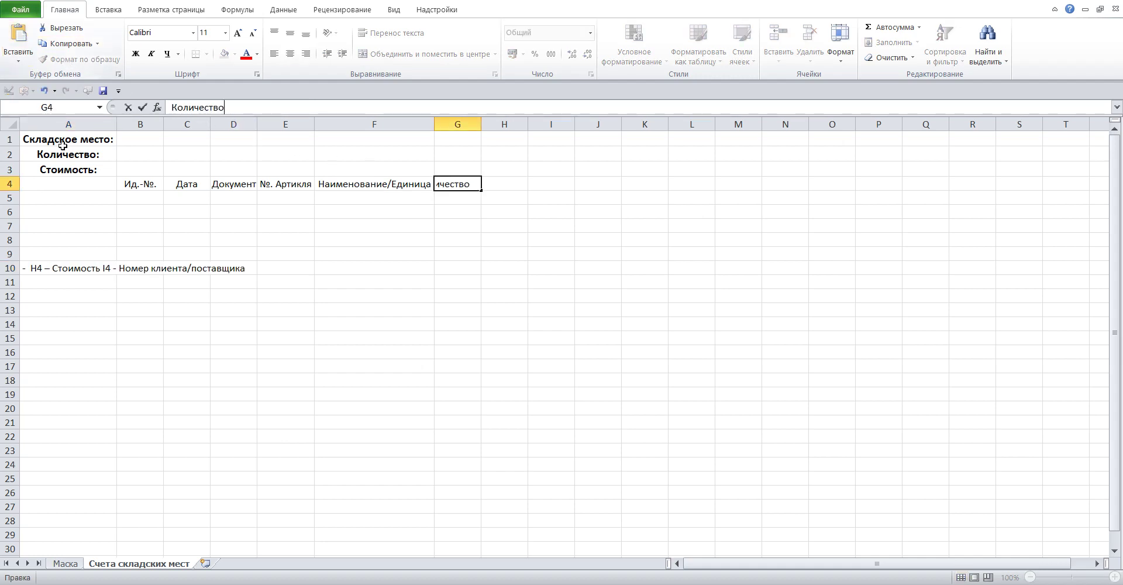
pyautogui.click(42, 264)
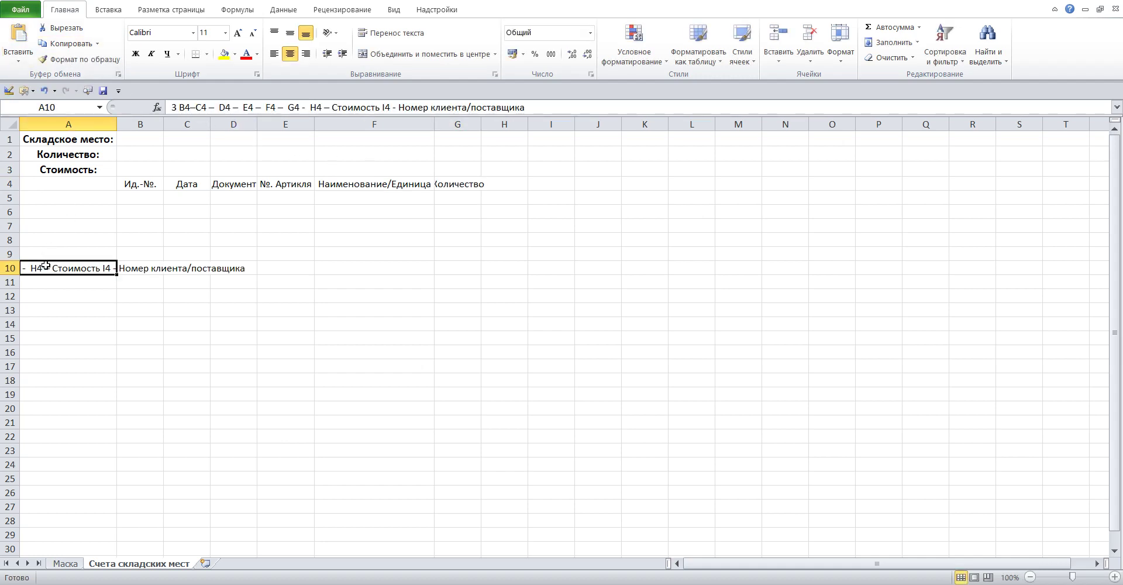
pyautogui.doubleClick(481, 124)
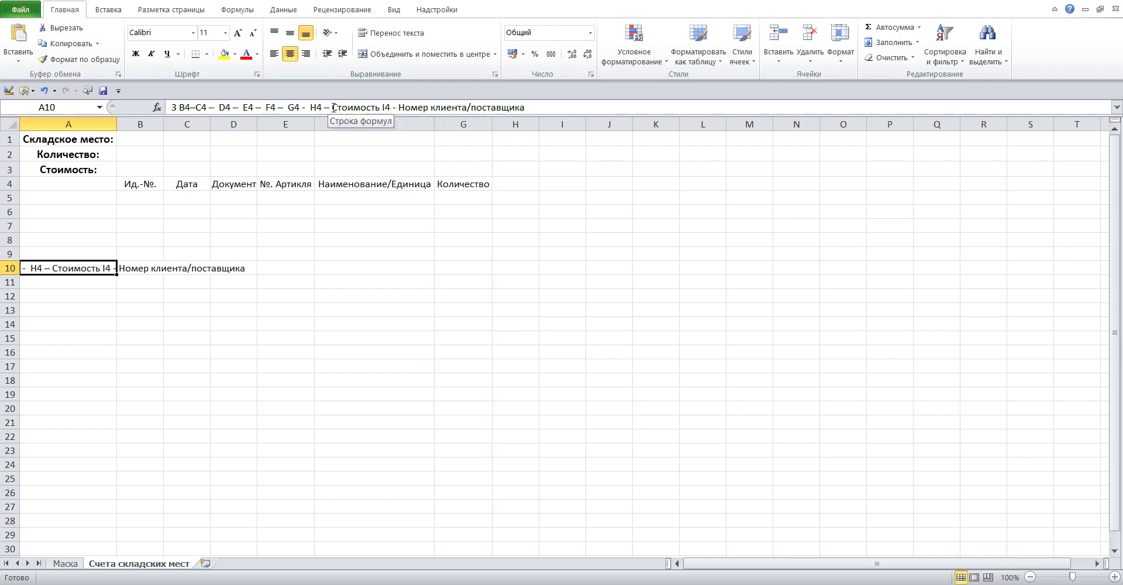
# Move 'Стоимость' into H4 and autofit column H.
pyautogui.moveTo(332, 108); pyautogui.dragTo(380, 108)
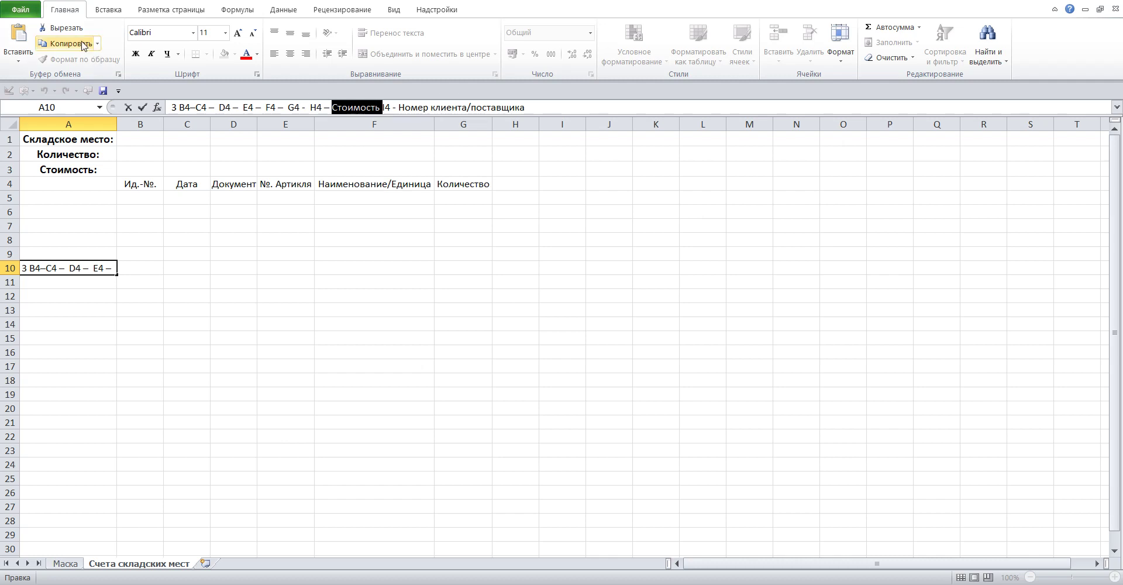
pyautogui.click(62, 27)
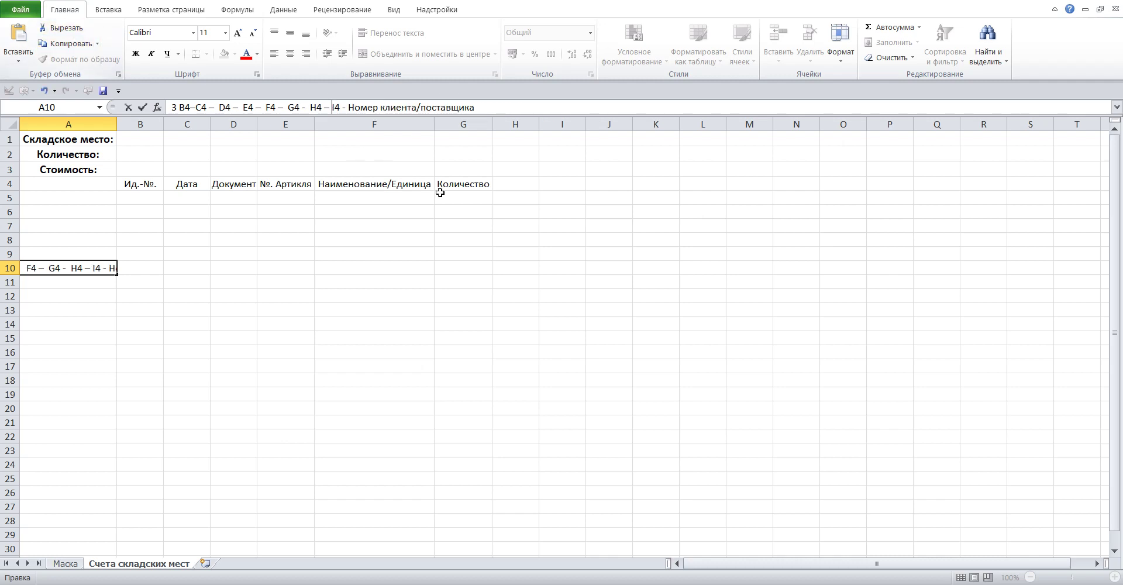
pyautogui.click(513, 183)
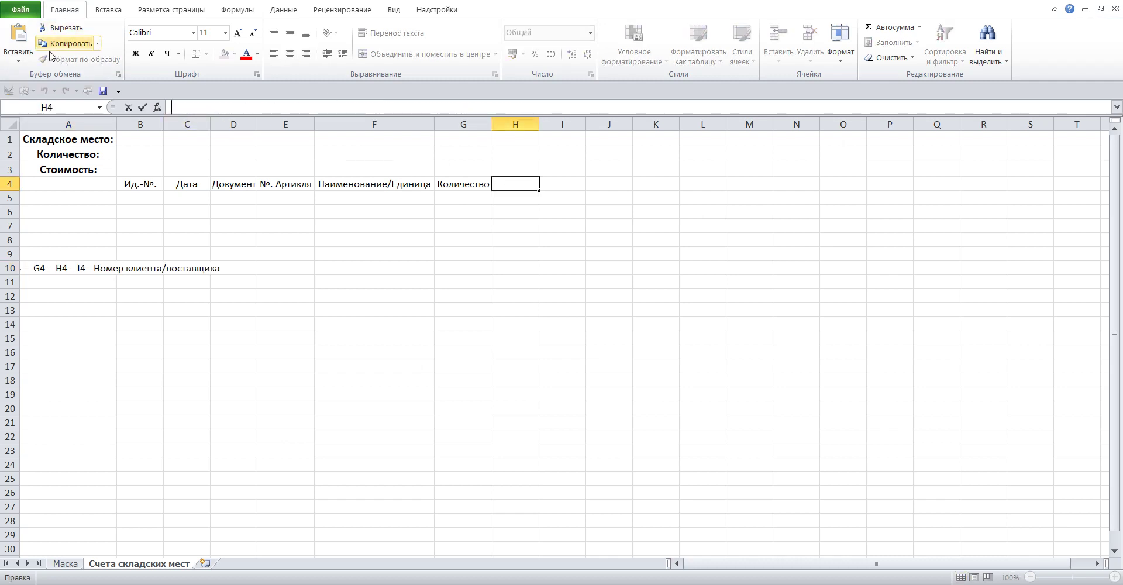
pyautogui.click(16, 35)
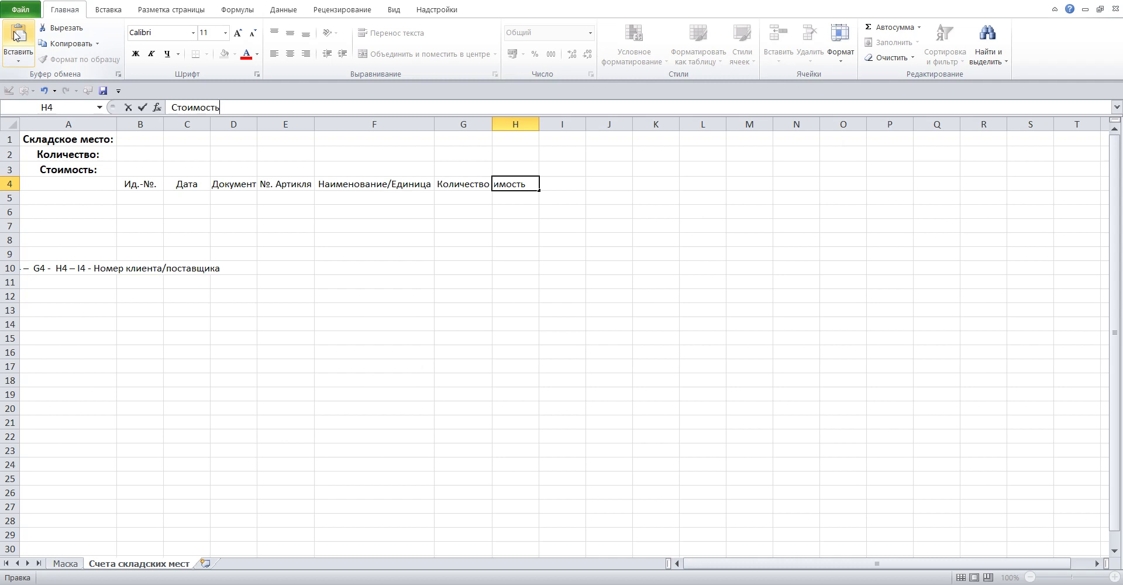
pyautogui.click(54, 266)
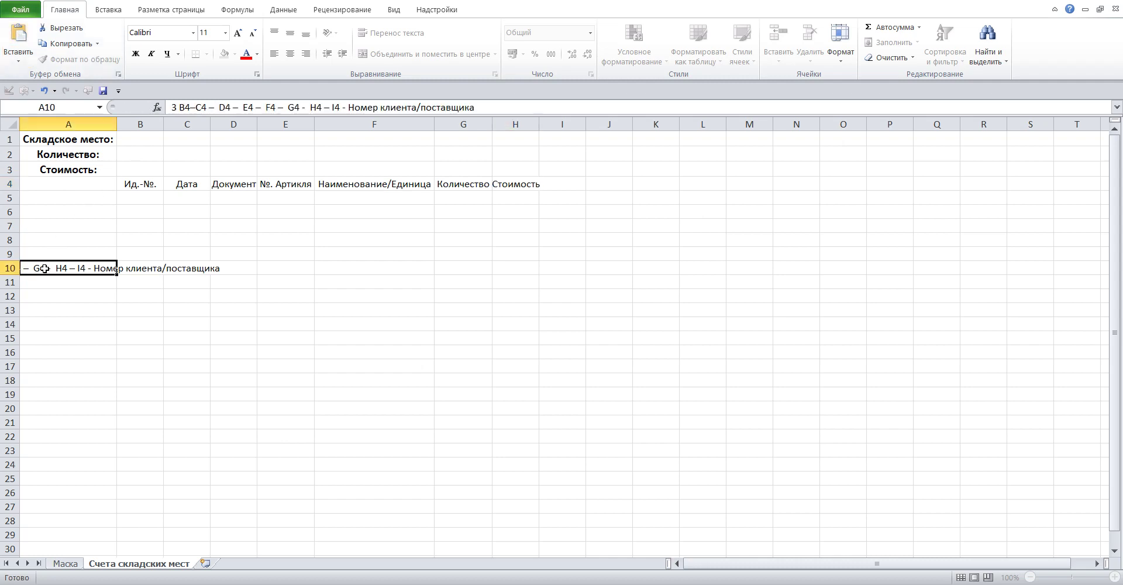
pyautogui.doubleClick(539, 124)
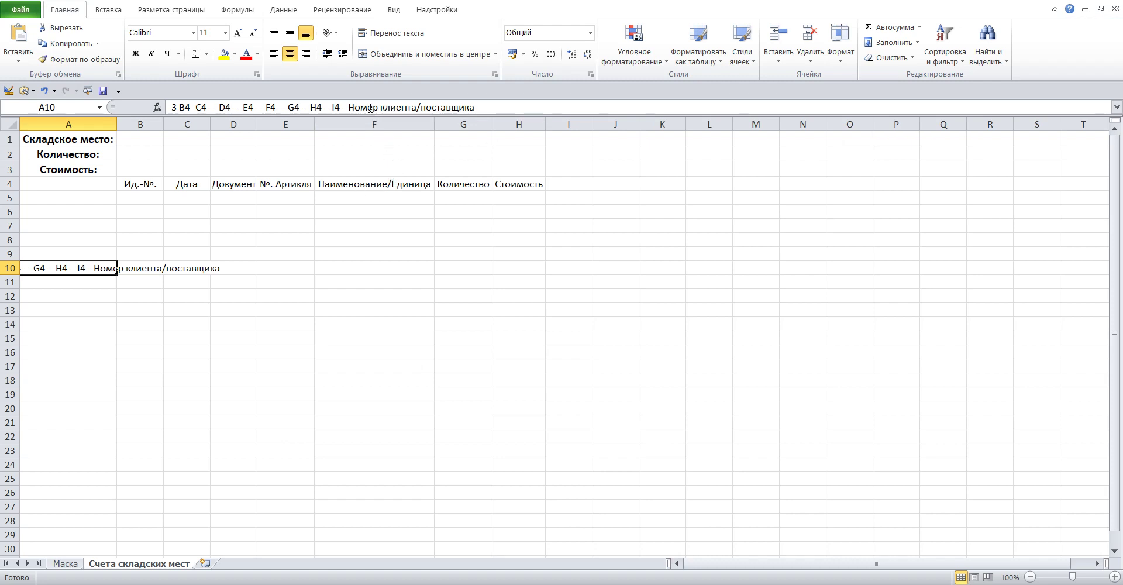
# Copy 'Номер клиента/поставщика' into I4 and autofit column I.
pyautogui.moveTo(346, 107); pyautogui.dragTo(472, 107)
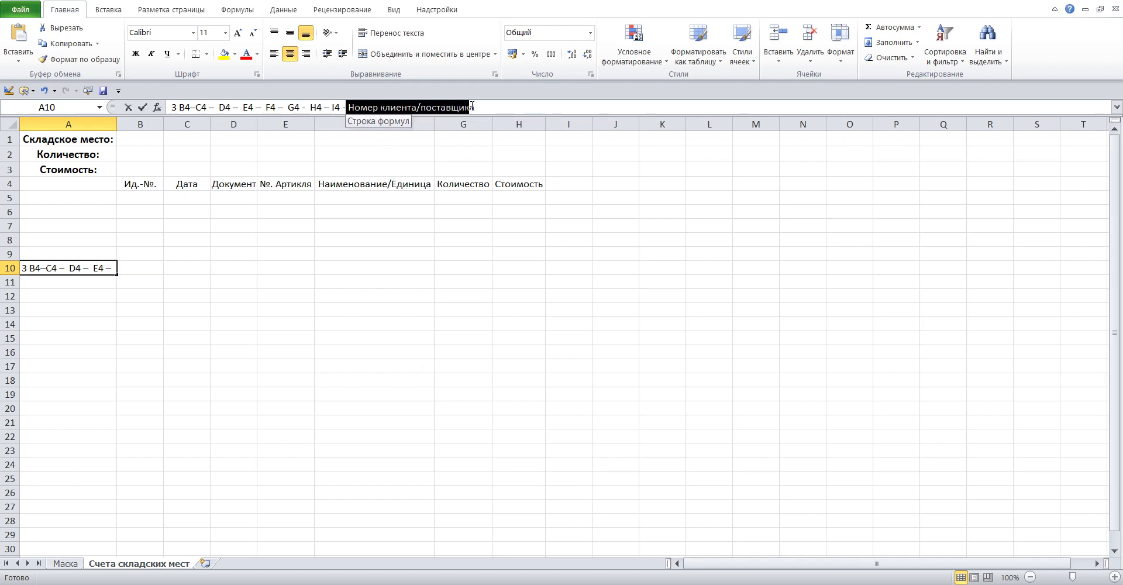
pyautogui.rightClick(443, 109)
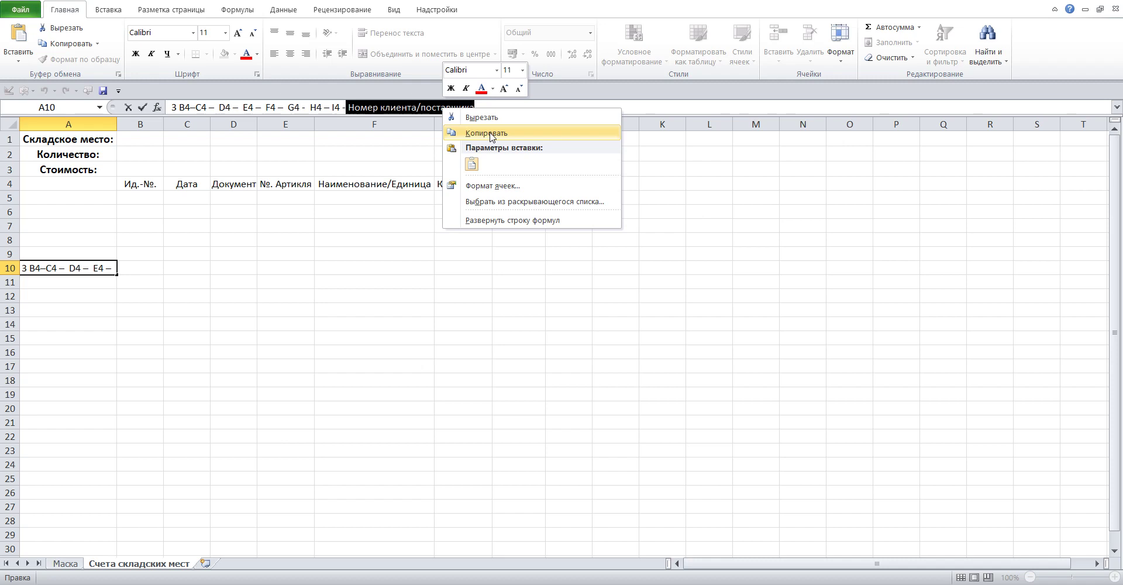
pyautogui.click(490, 134)
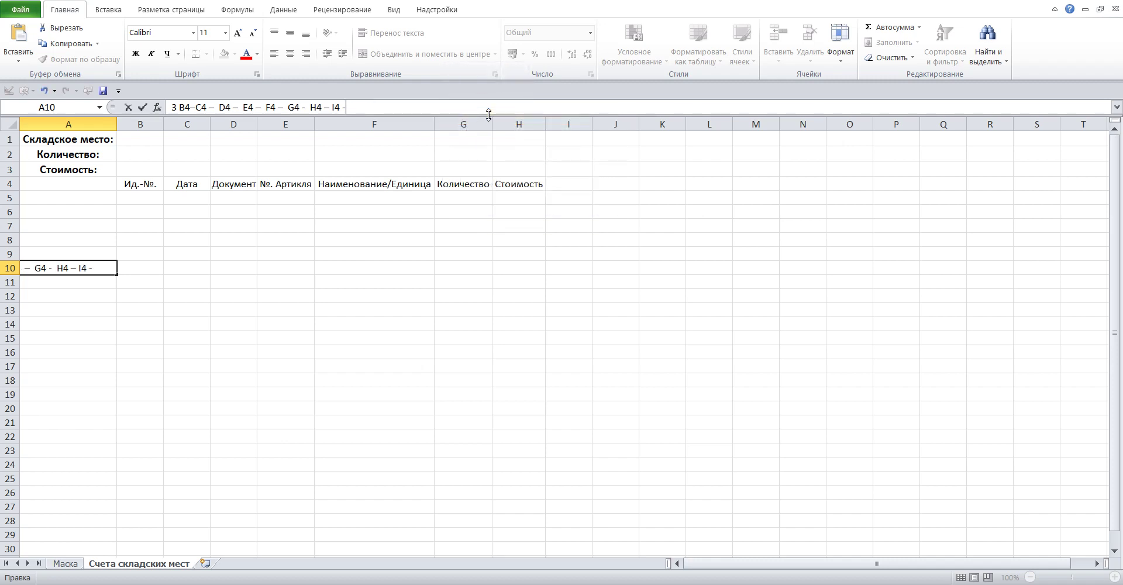
pyautogui.click(584, 185)
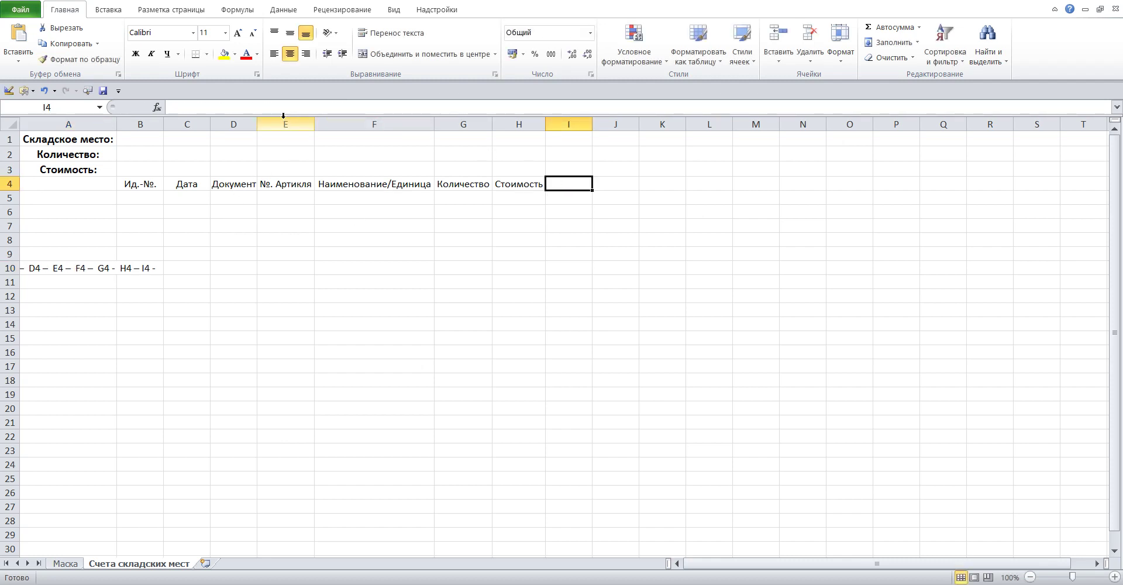
pyautogui.press('F2')
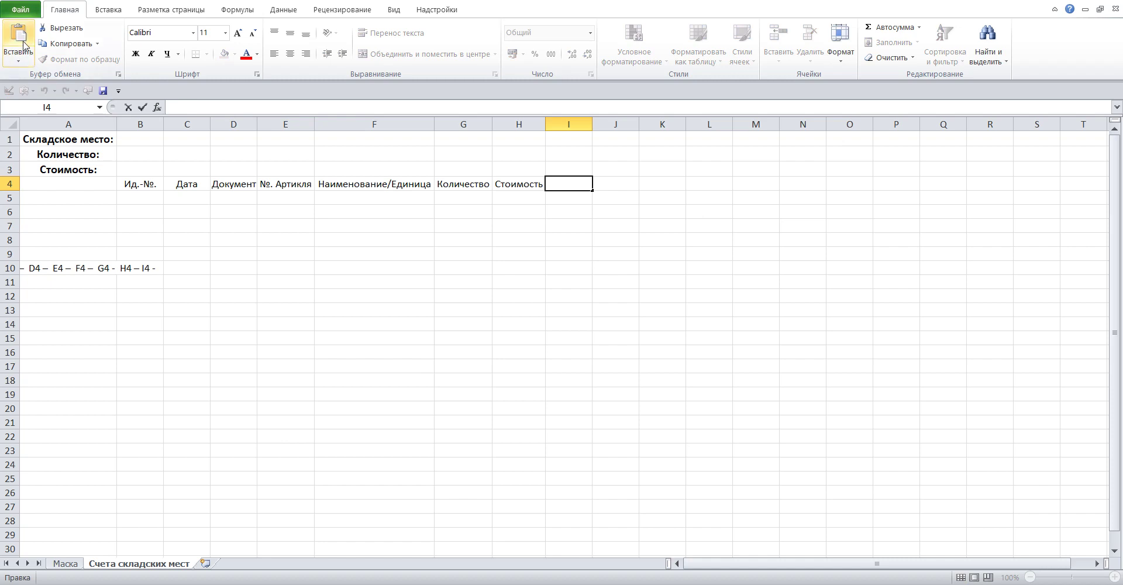
pyautogui.click(24, 43)
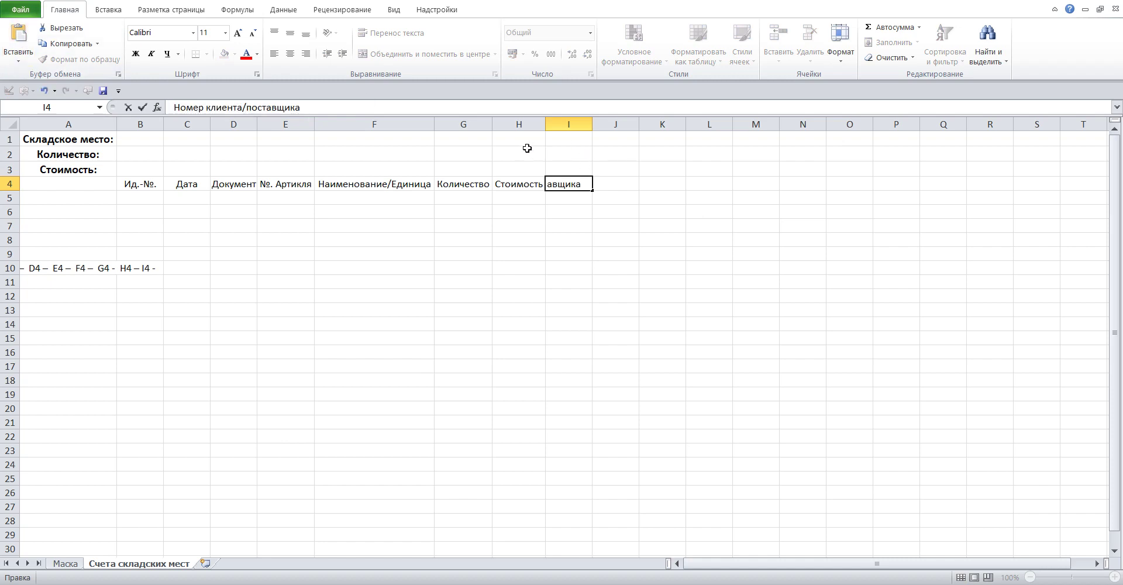
pyautogui.click(529, 150)
pyautogui.doubleClick(592, 124)
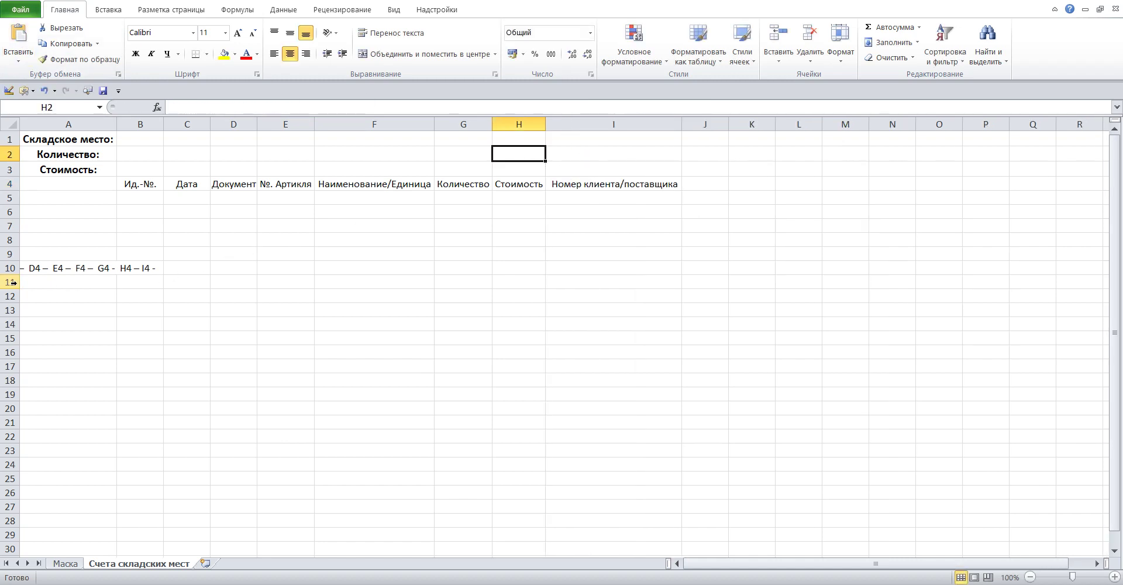
# Clear the leftover header text from A10.
pyautogui.click(36, 267)
pyautogui.press('Delete')
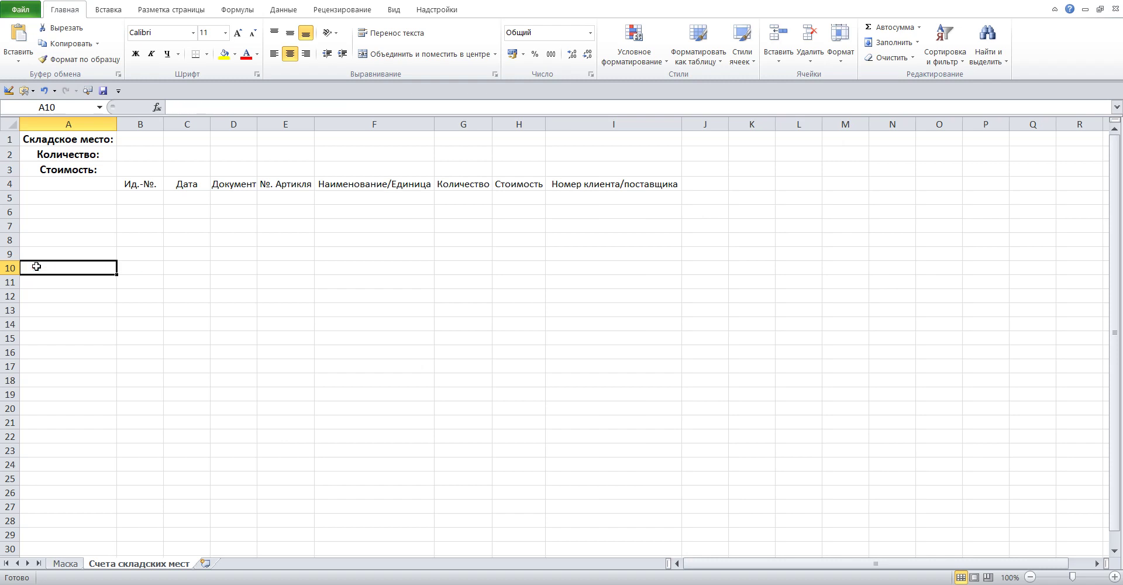
pyautogui.click(233, 281)
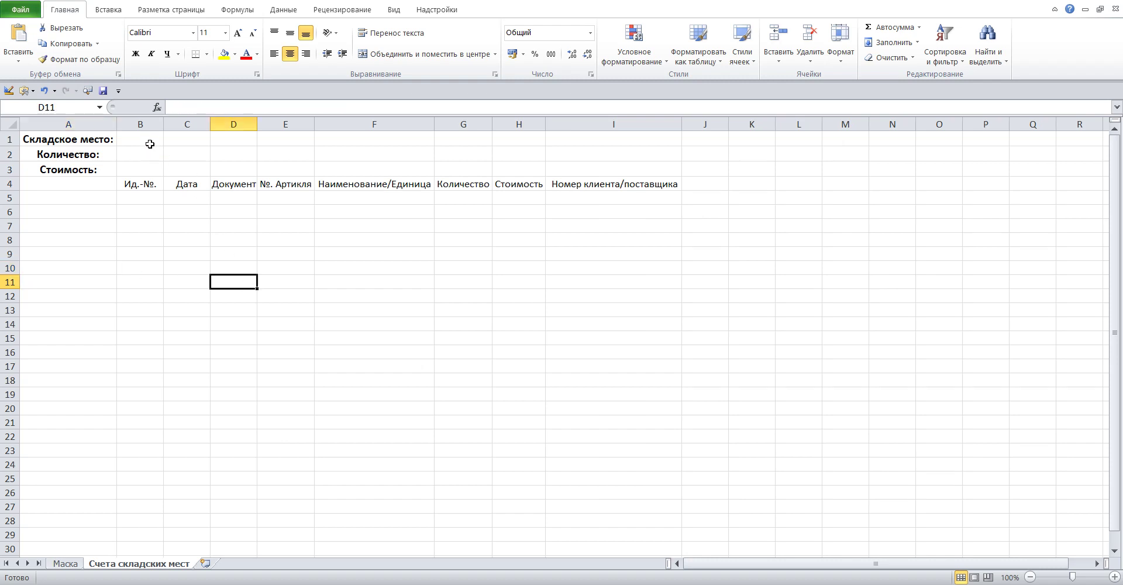
# Make the B1:I4 header block bold, keeping font size 11.
pyautogui.moveTo(147, 141)
pyautogui.mouseDown()
pyautogui.moveTo(249, 139)
pyautogui.moveTo(642, 186)
pyautogui.mouseUp()
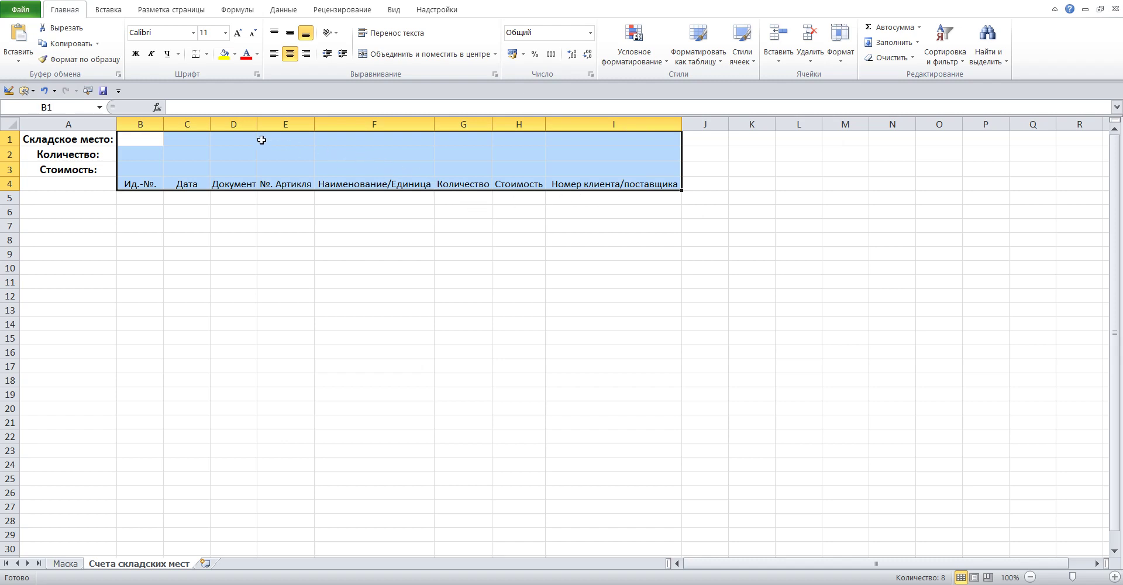
pyautogui.click(136, 55)
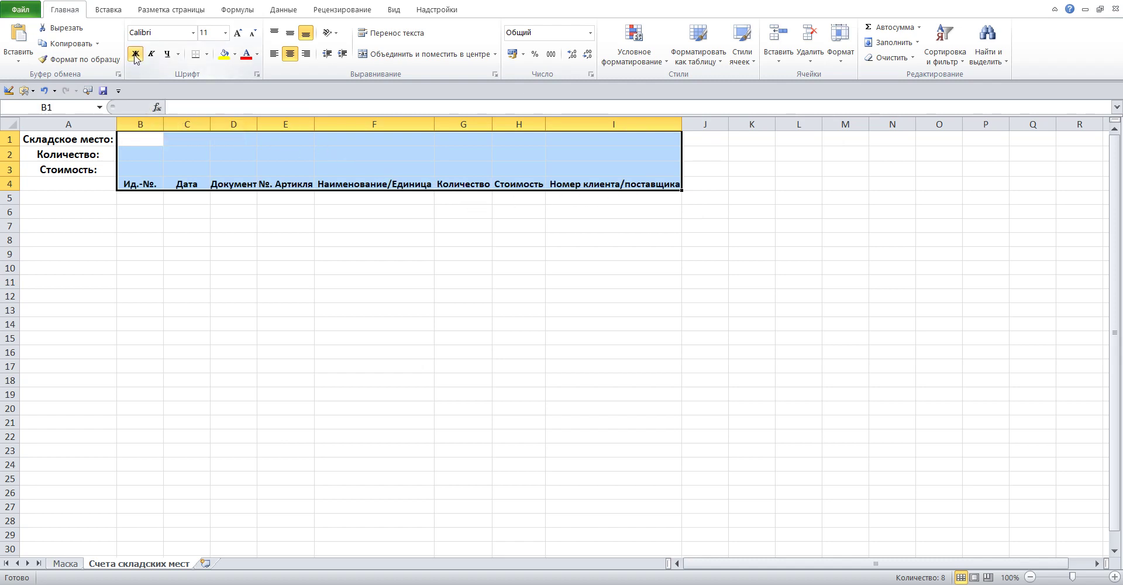
pyautogui.click(226, 33)
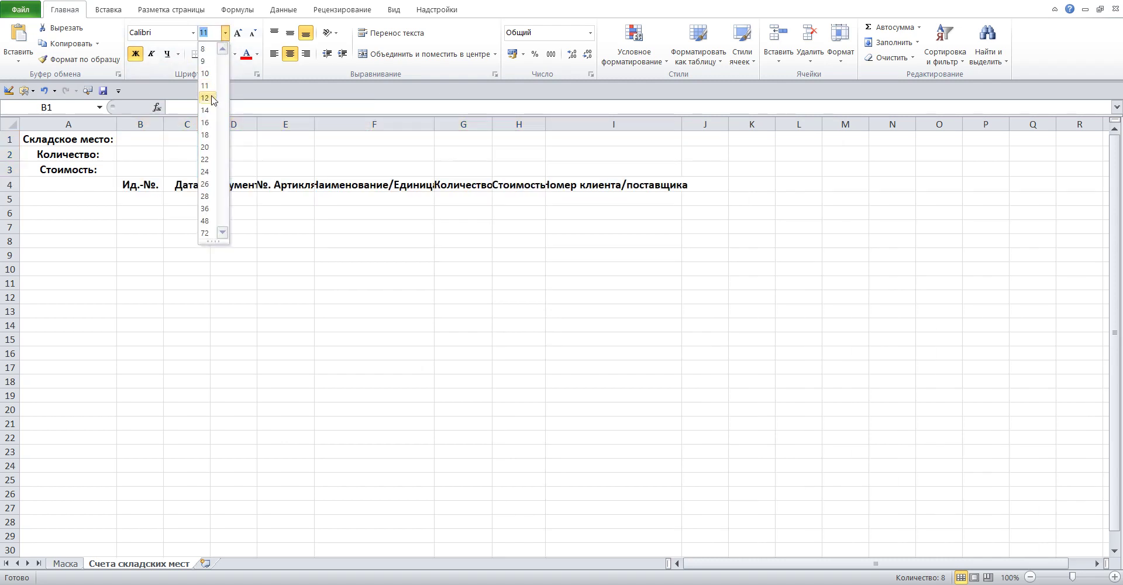
pyautogui.press('Escape')
pyautogui.click(261, 227)
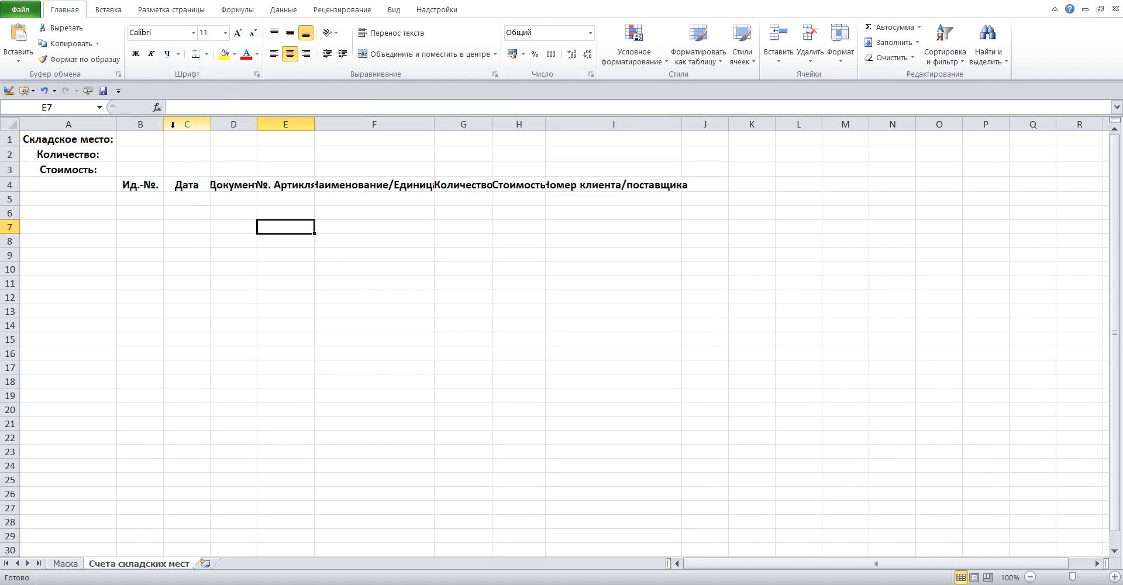
# Autofit columns C through I to their row 4 headers.
pyautogui.doubleClick(210, 124)
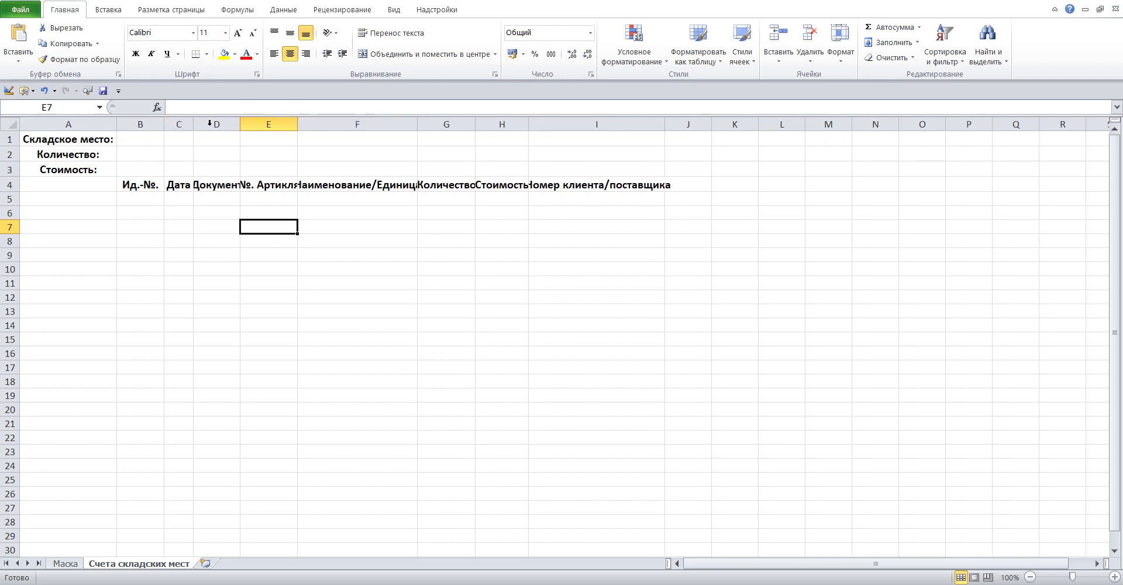
pyautogui.doubleClick(238, 124)
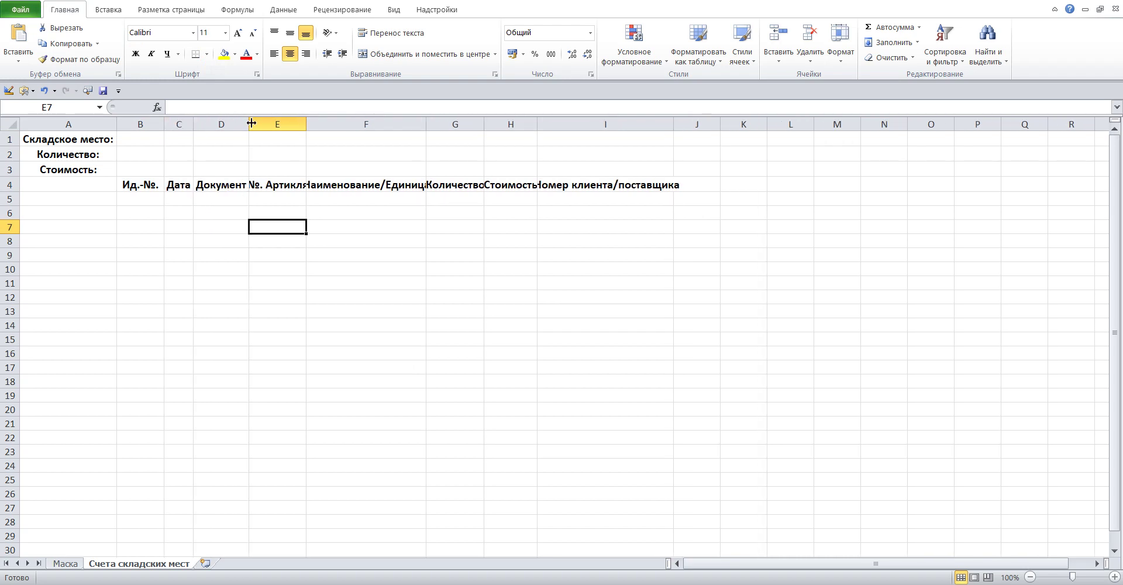
pyautogui.doubleClick(306, 125)
pyautogui.doubleClick(435, 124)
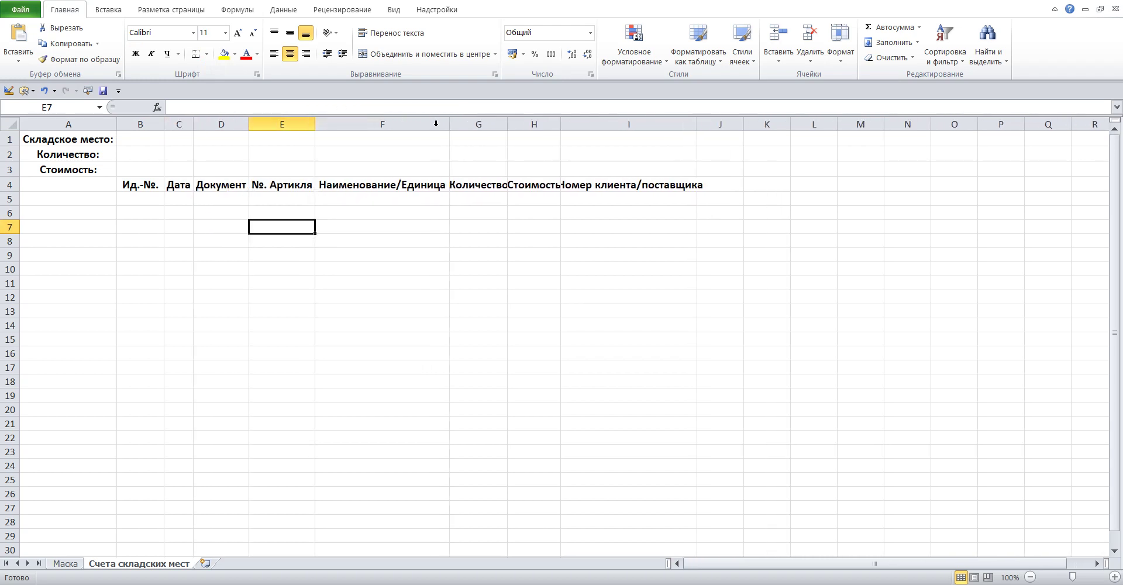
pyautogui.doubleClick(507, 124)
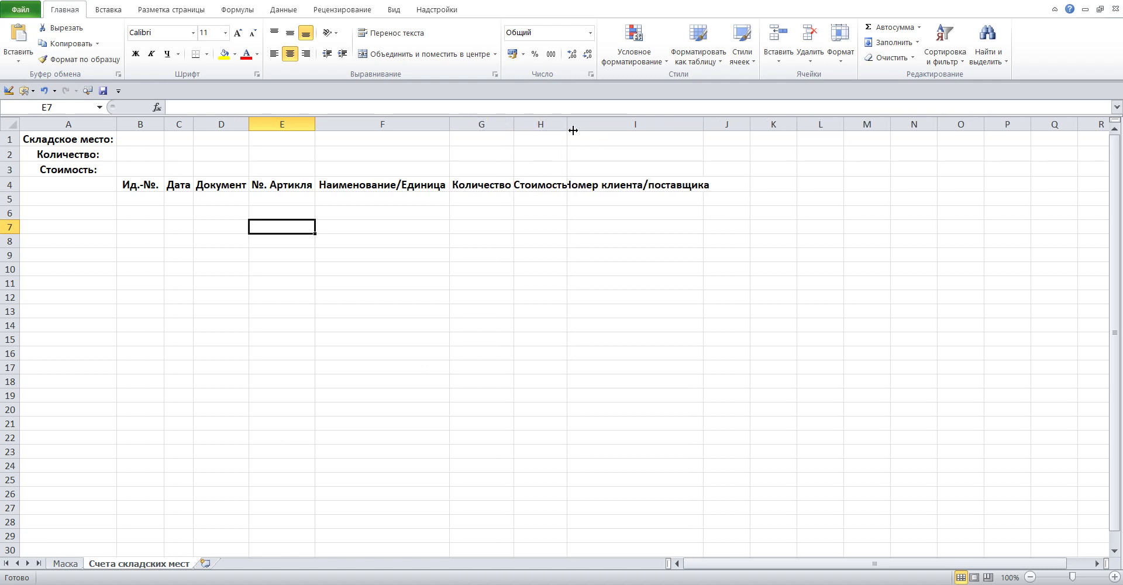
pyautogui.doubleClick(567, 124)
pyautogui.doubleClick(710, 124)
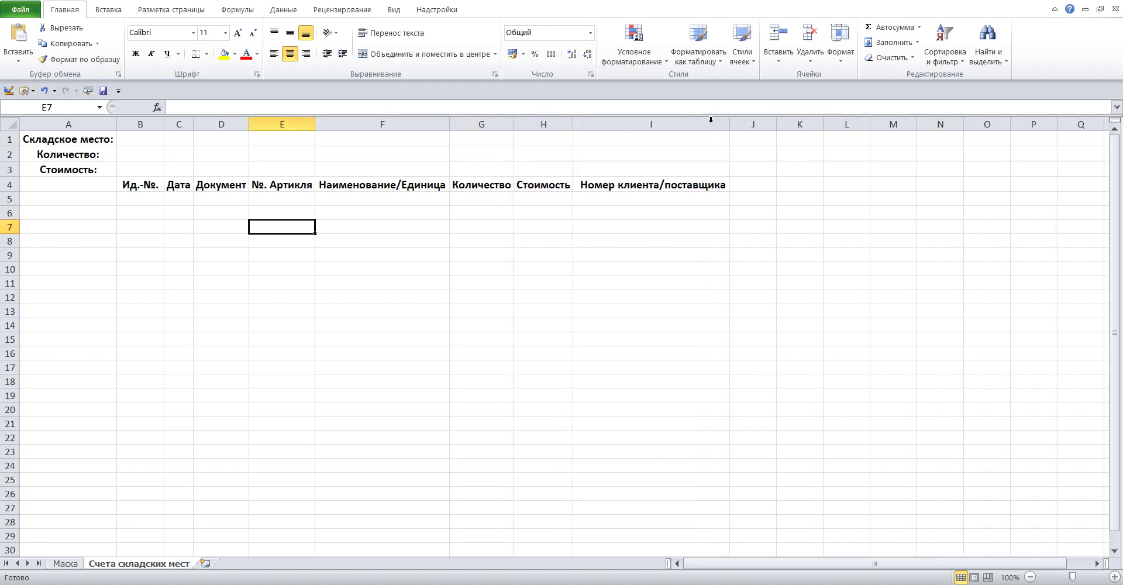
pyautogui.click(66, 564)
# Correct step 4 of the Маска instructions so it reads B1:I4 instead of B4:I4.
pyautogui.doubleClick(113, 370)
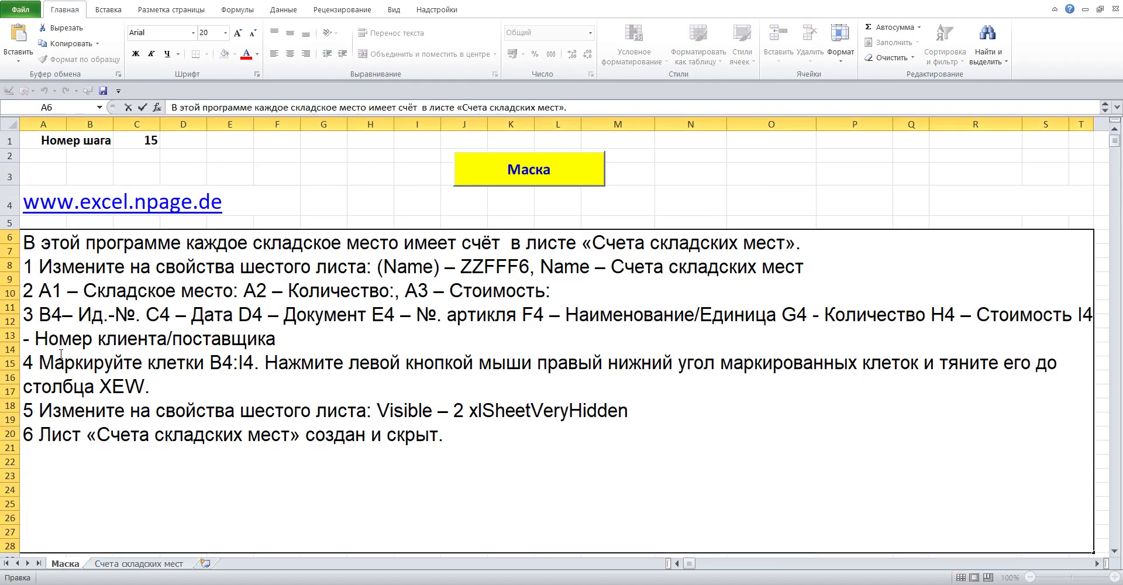
pyautogui.moveTo(27, 356); pyautogui.dragTo(187, 391)
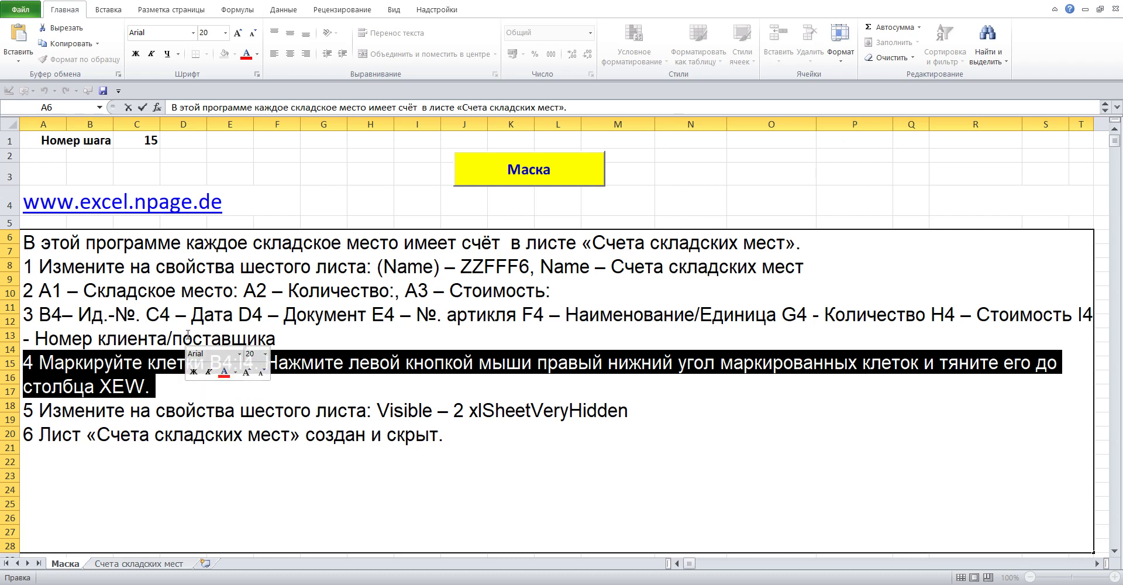
pyautogui.click(194, 289)
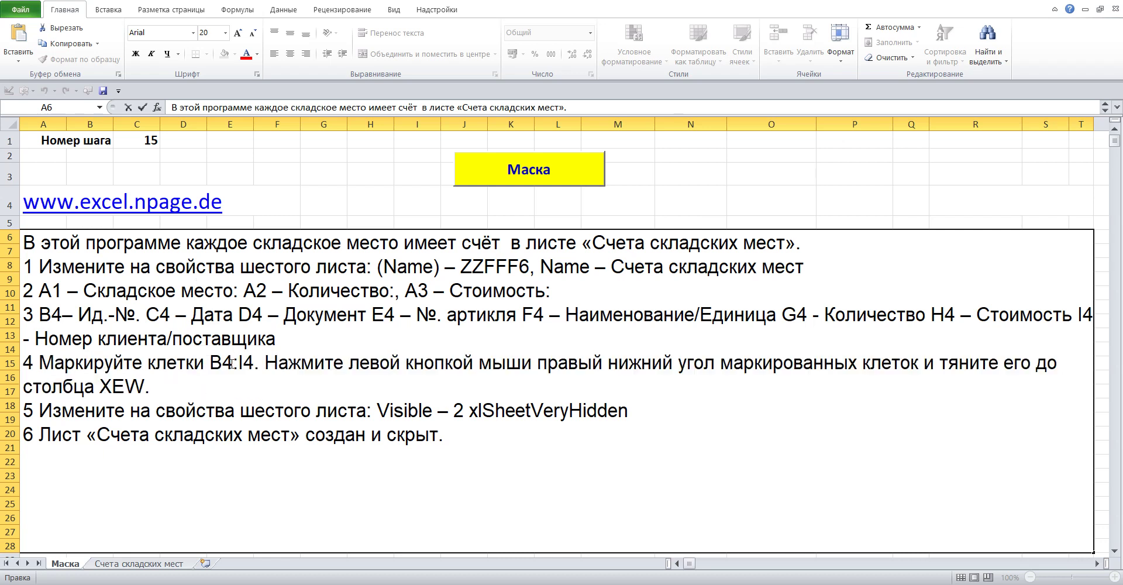
pyautogui.moveTo(231, 363); pyautogui.dragTo(227, 367)
pyautogui.write('1')
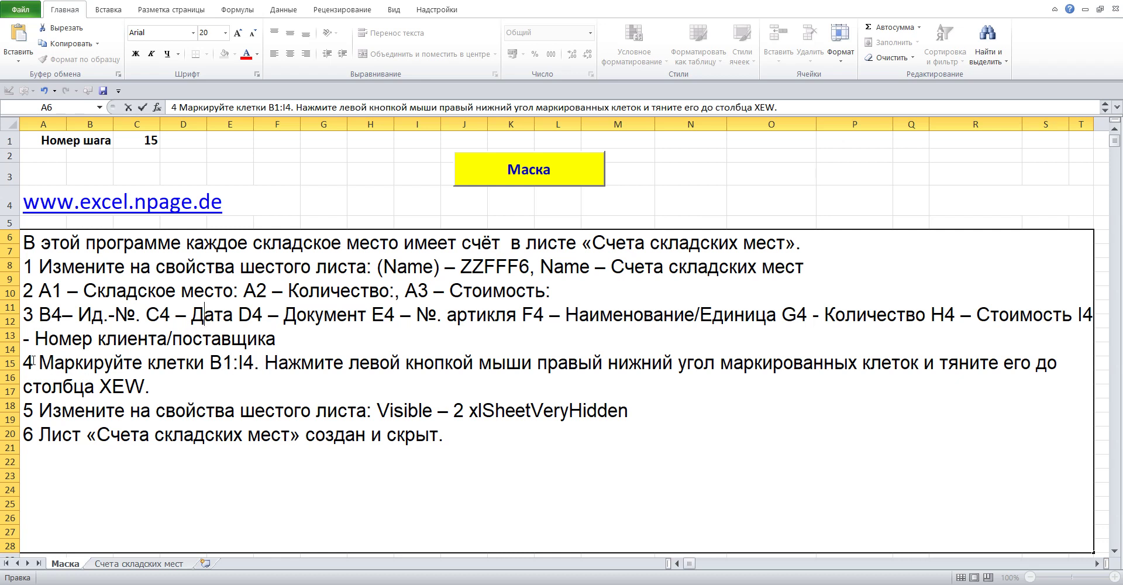
pyautogui.moveTo(34, 362); pyautogui.dragTo(155, 388)
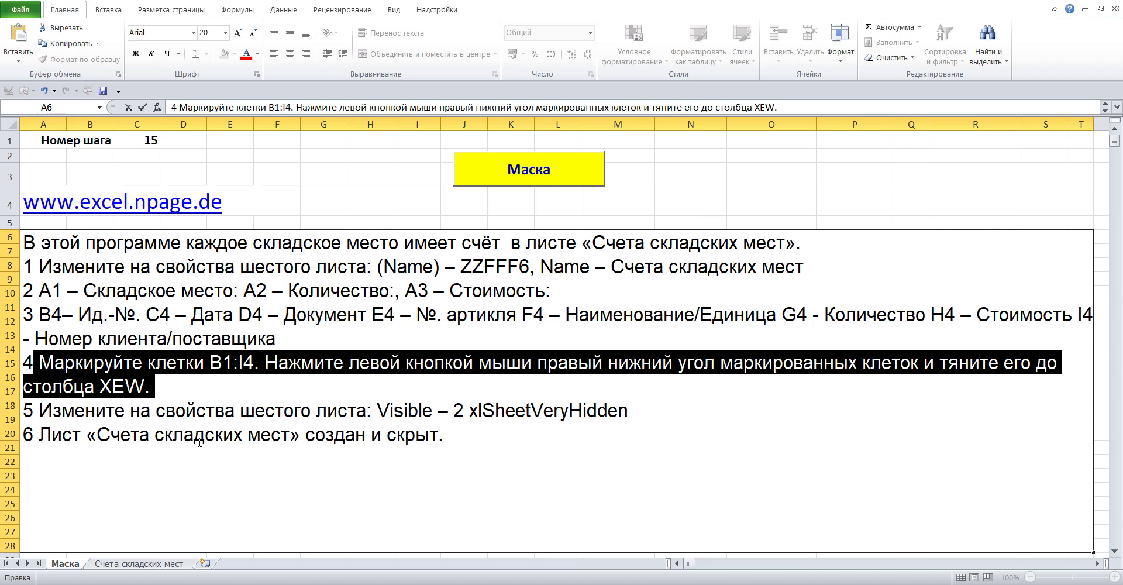
pyautogui.click(312, 171)
pyautogui.click(148, 563)
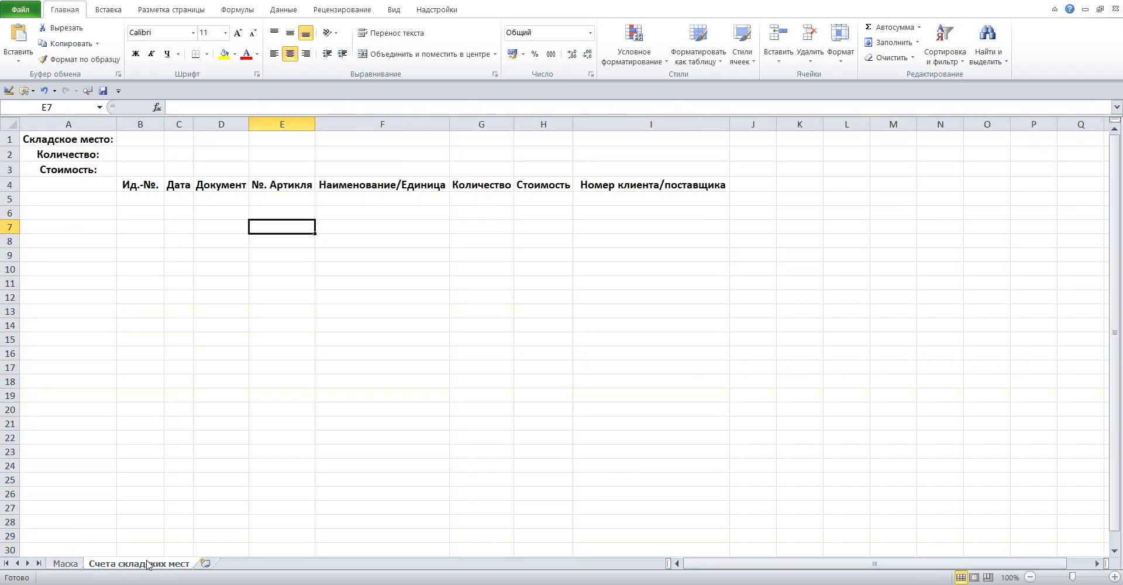
pyautogui.click(152, 135)
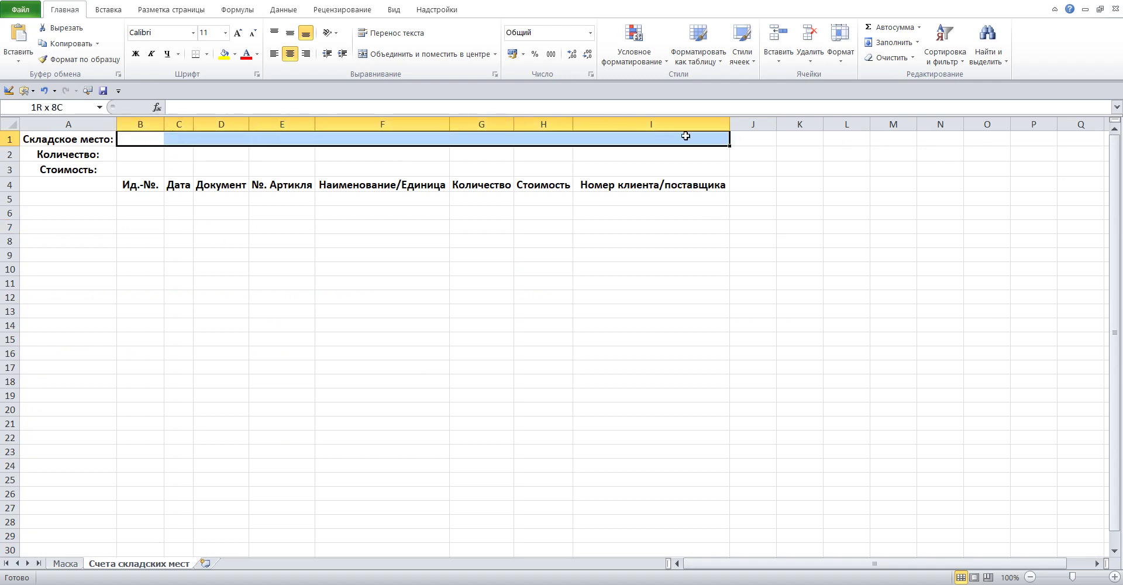
pyautogui.moveTo(152, 135); pyautogui.dragTo(708, 186)
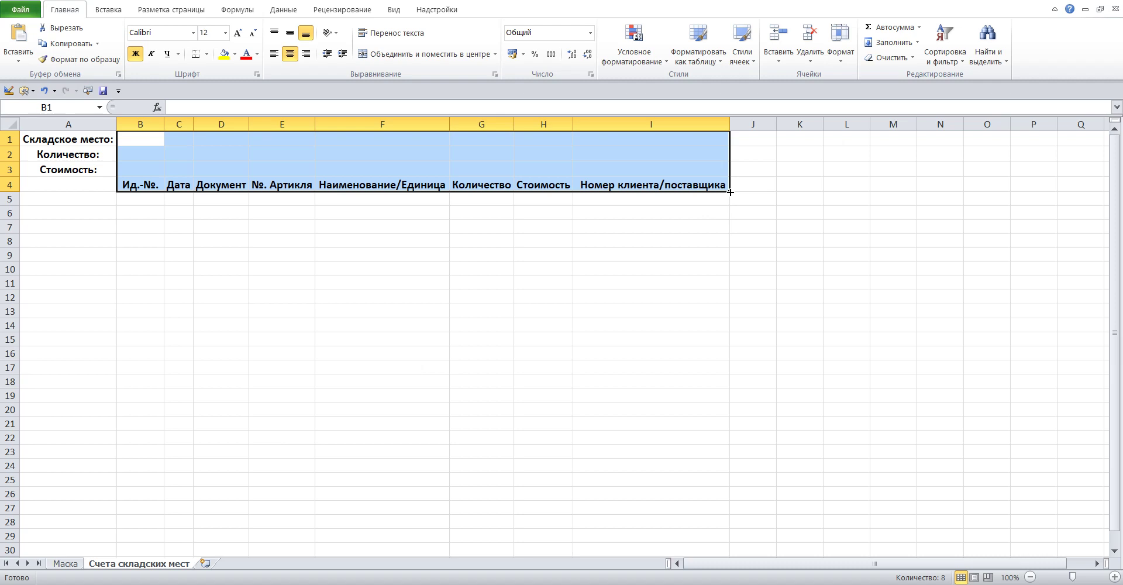
pyautogui.moveTo(730, 191)
pyautogui.mouseDown()
pyautogui.moveTo(954, 199)
pyautogui.moveTo(735, 197)
pyautogui.mouseUp()
pyautogui.click(64, 563)
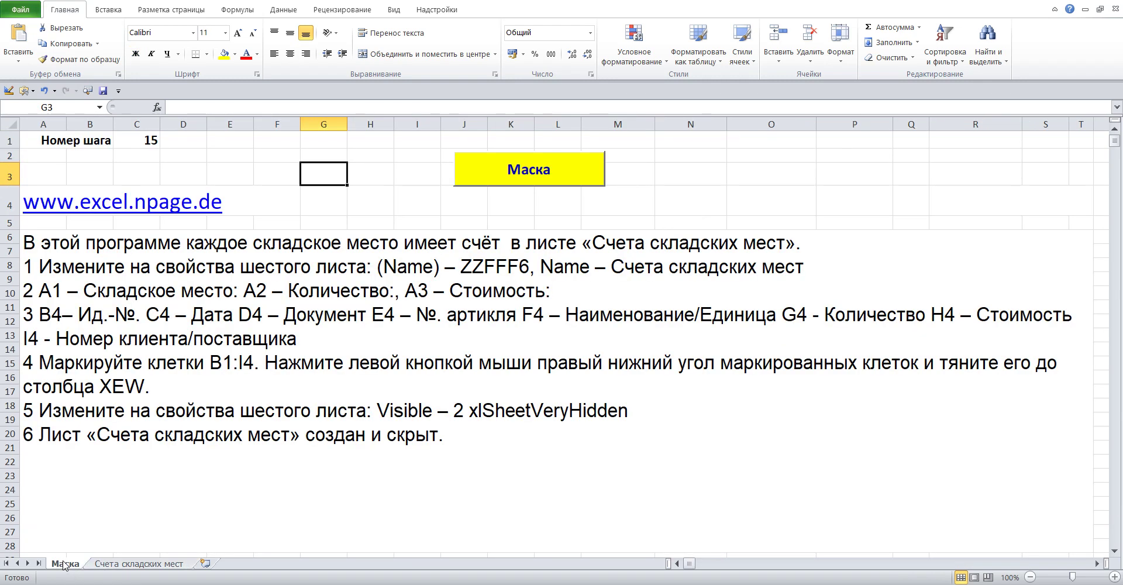
pyautogui.doubleClick(132, 362)
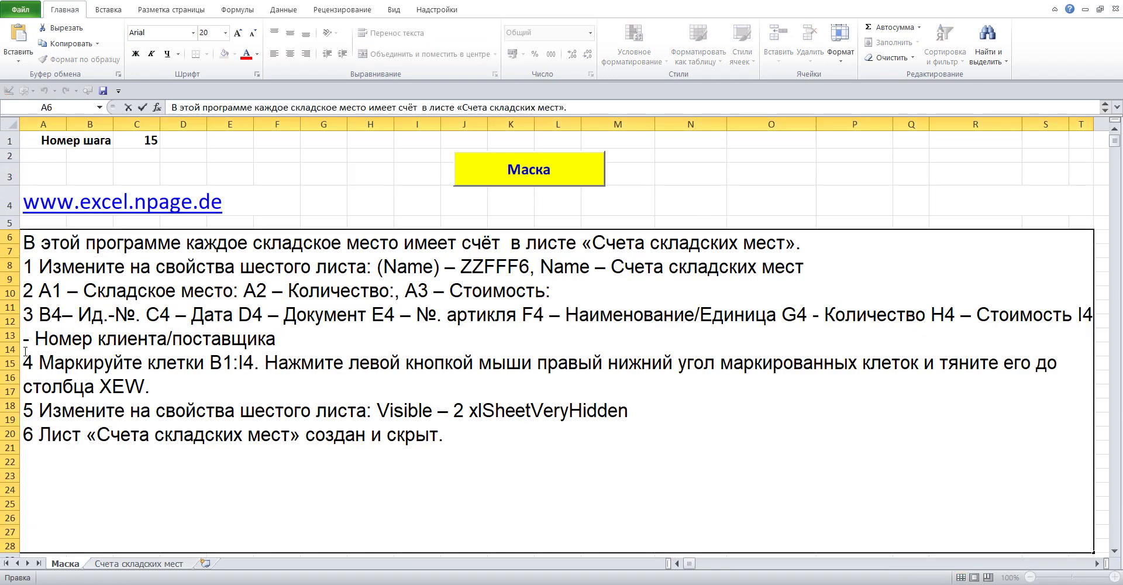
pyautogui.moveTo(25, 351); pyautogui.dragTo(157, 387)
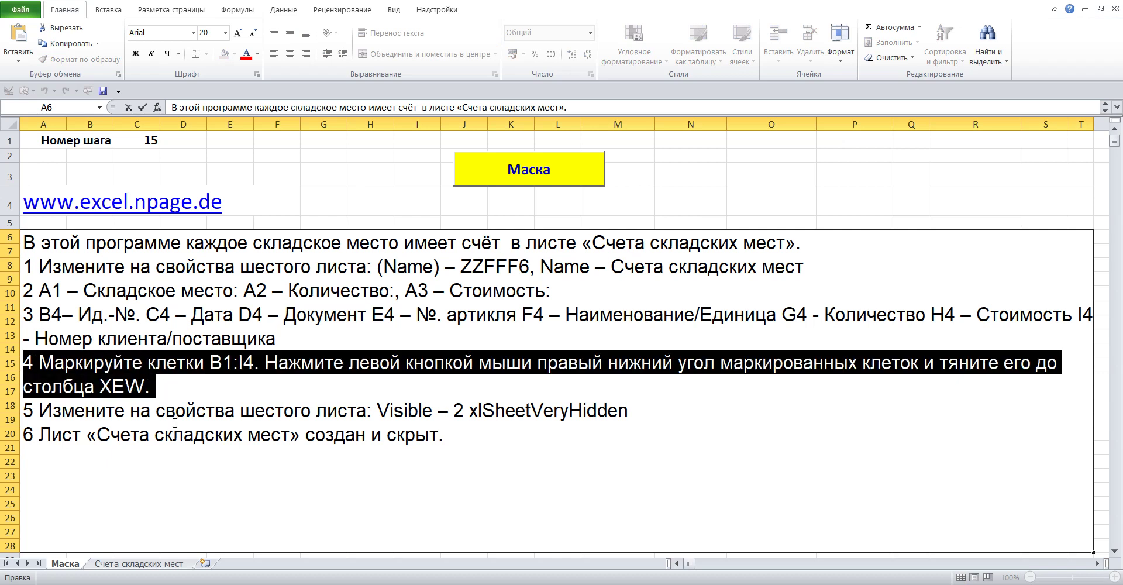
pyautogui.click(299, 169)
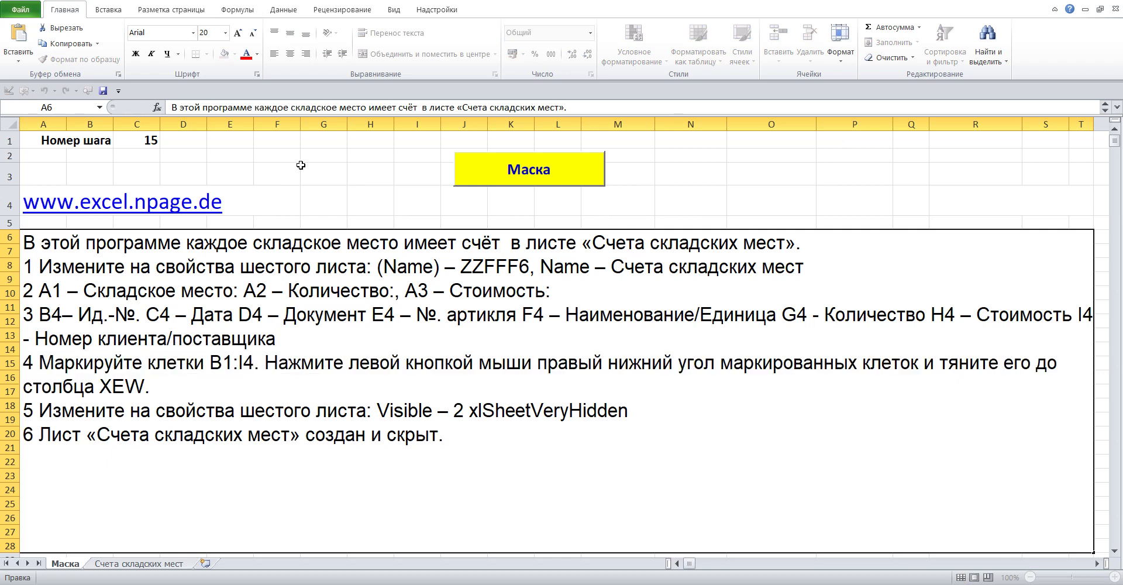
# On Счета складских мест, fill the B1:I4 header block rightward, stopping exactly at column XEW.
pyautogui.click(127, 564)
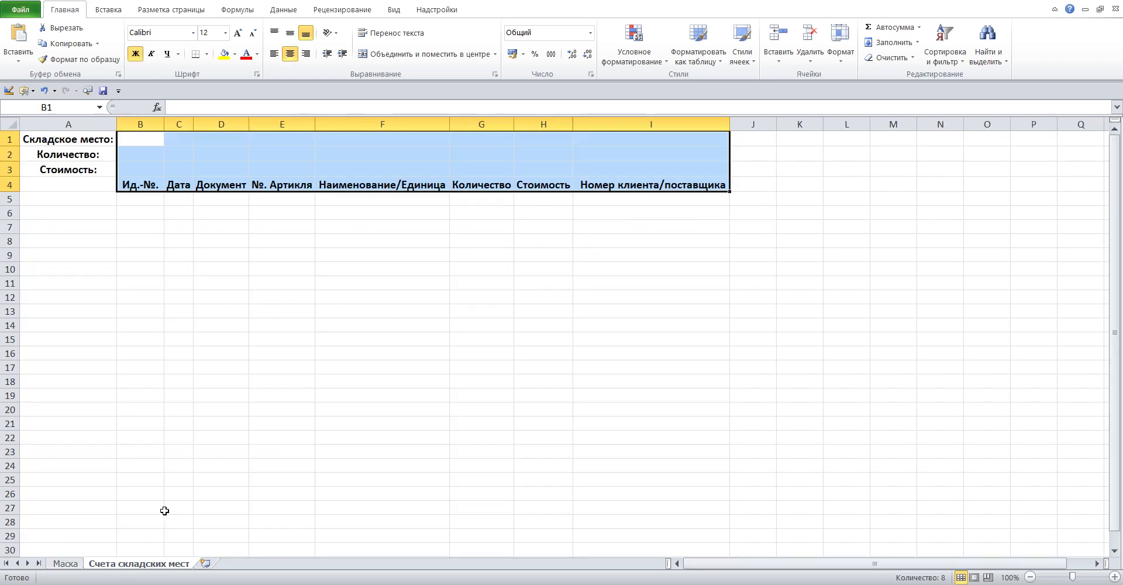
pyautogui.click(148, 136)
pyautogui.moveTo(140, 137); pyautogui.dragTo(655, 184)
pyautogui.moveTo(729, 194)
pyautogui.mouseDown()
pyautogui.moveTo(1121, 193)
pyautogui.moveTo(1121, 214)
pyautogui.mouseUp()
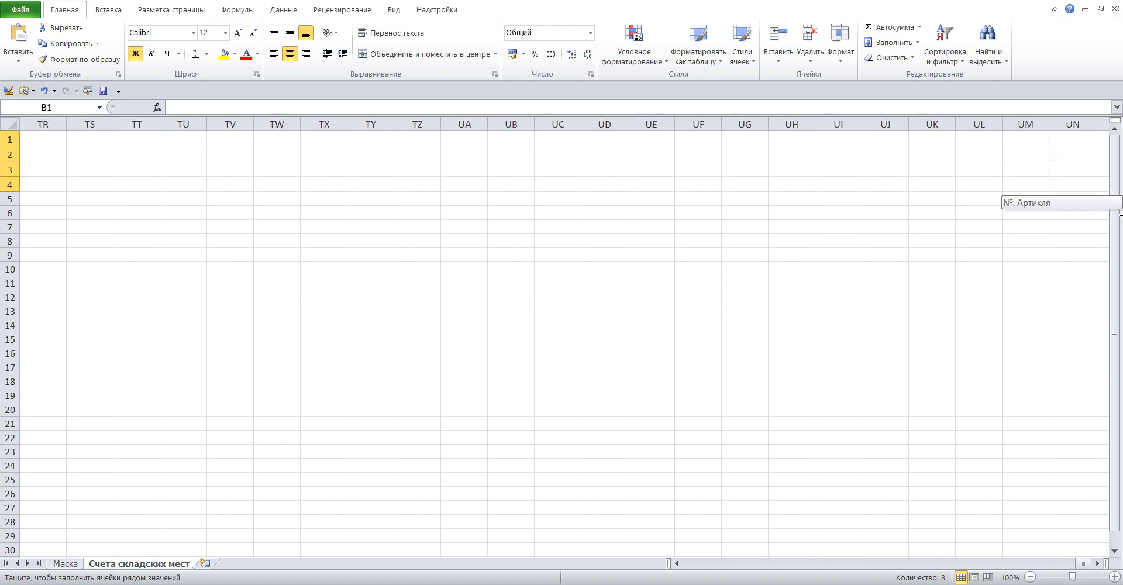
pyautogui.moveTo(1121, 214); pyautogui.dragTo(1121, 214)
pyautogui.moveTo(1121, 214); pyautogui.dragTo(1093, 203)
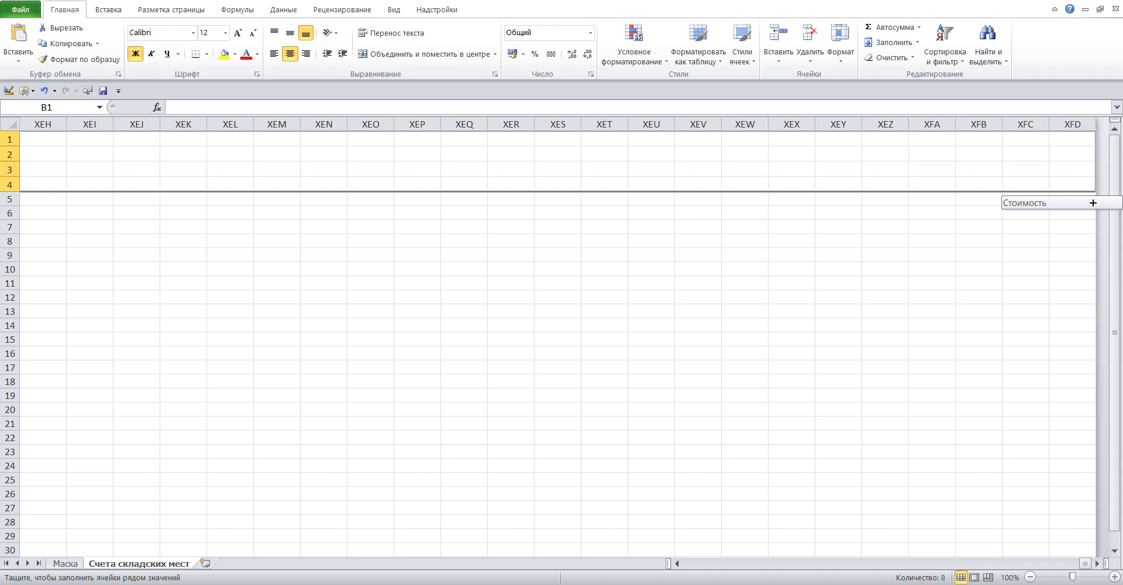
pyautogui.moveTo(1093, 202); pyautogui.dragTo(763, 203)
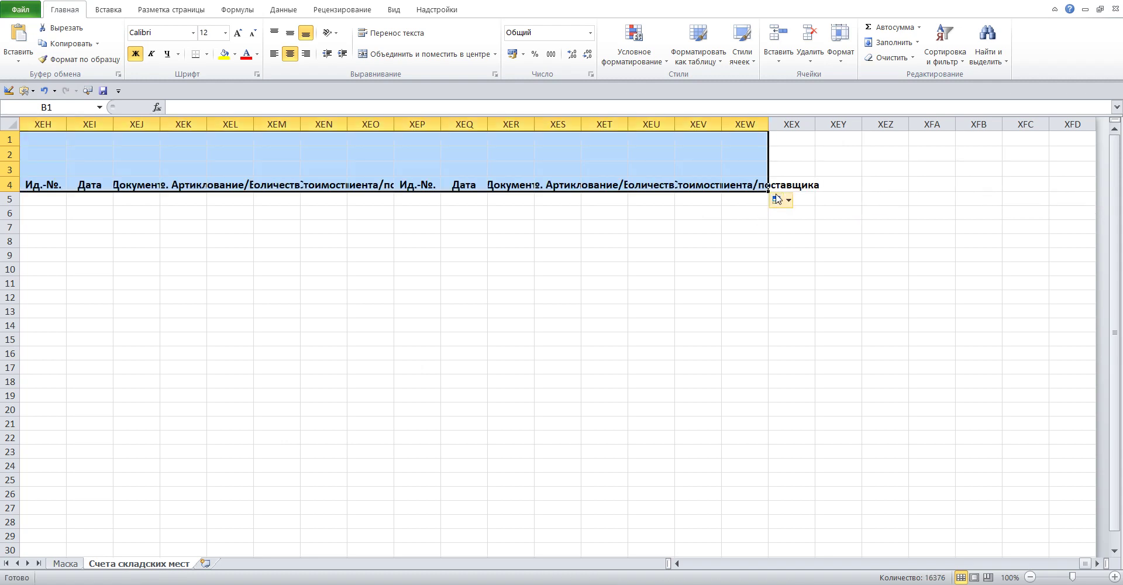
# AutoFit column XEW so its header Номер клиента/поставщика shows in full.
pyautogui.click(790, 154)
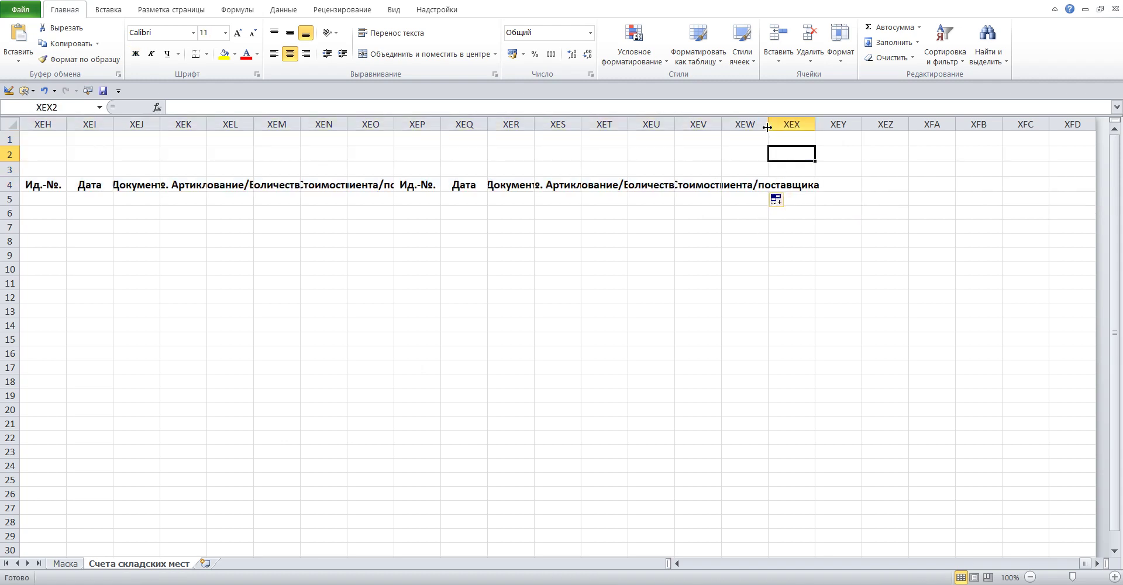
pyautogui.doubleClick(767, 127)
pyautogui.click(772, 124)
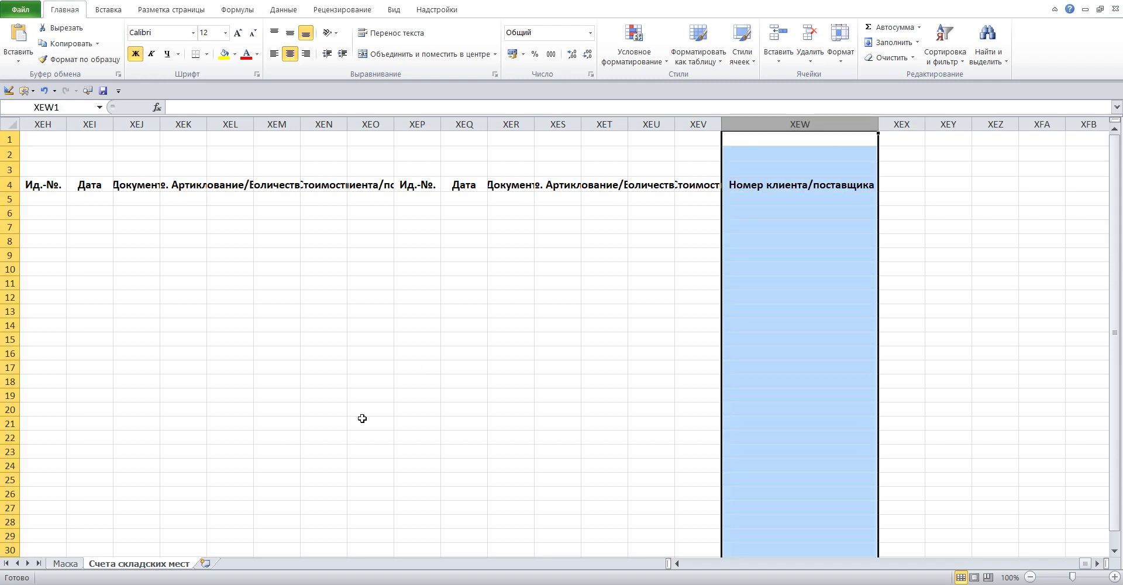
# Check step 4 of the Маска instructions for the column name XEW.
pyautogui.click(66, 565)
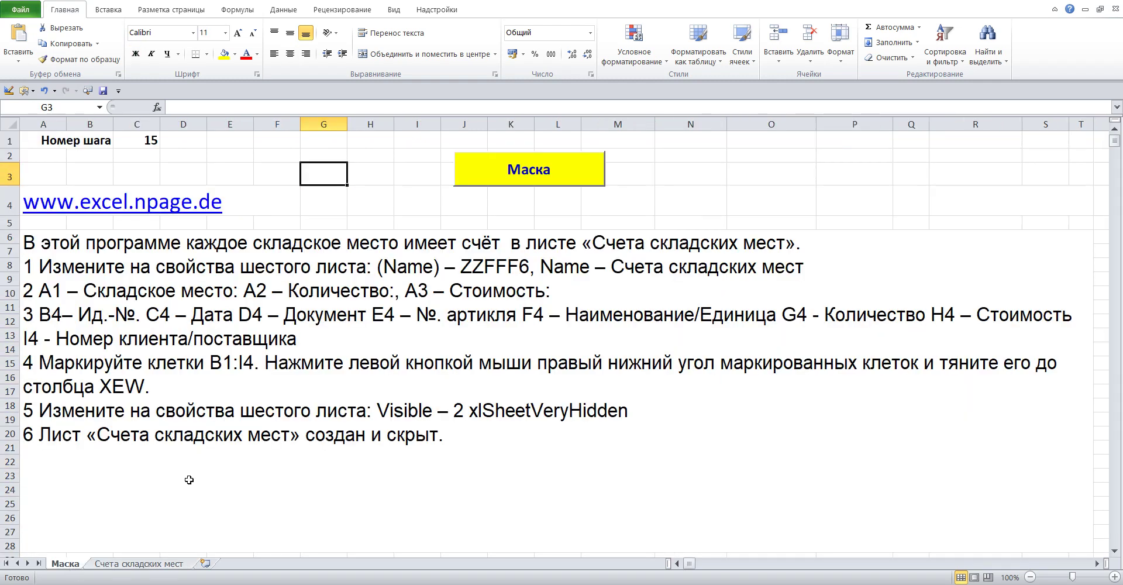
pyautogui.doubleClick(146, 390)
pyautogui.moveTo(100, 388); pyautogui.dragTo(144, 386)
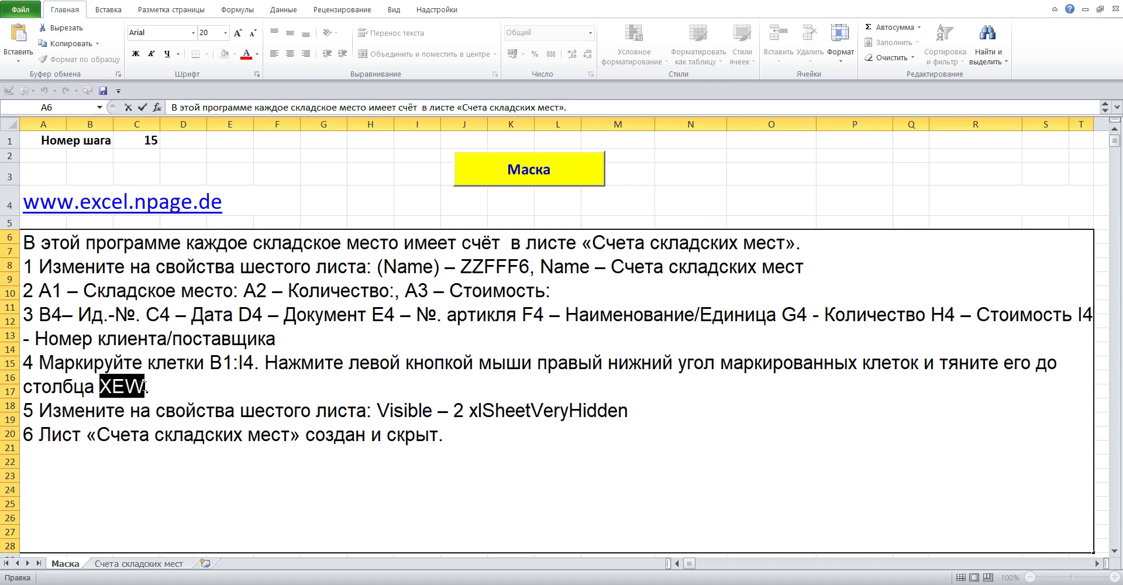
pyautogui.click(340, 187)
# Back on Счета складских мест, select XEW4 and jump back to the start of row 4.
pyautogui.click(151, 564)
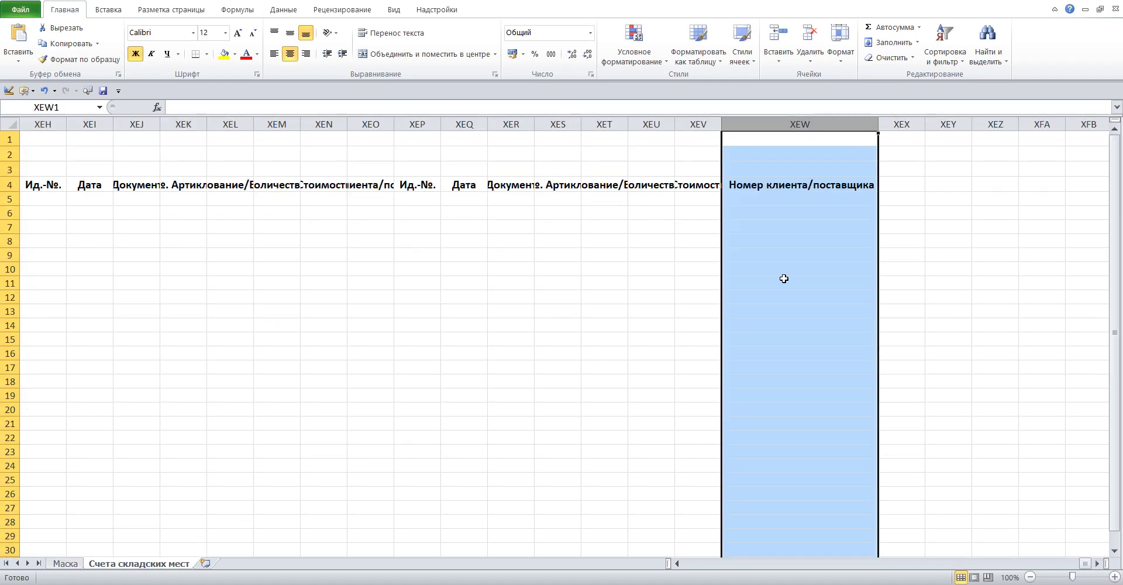
pyautogui.click(818, 186)
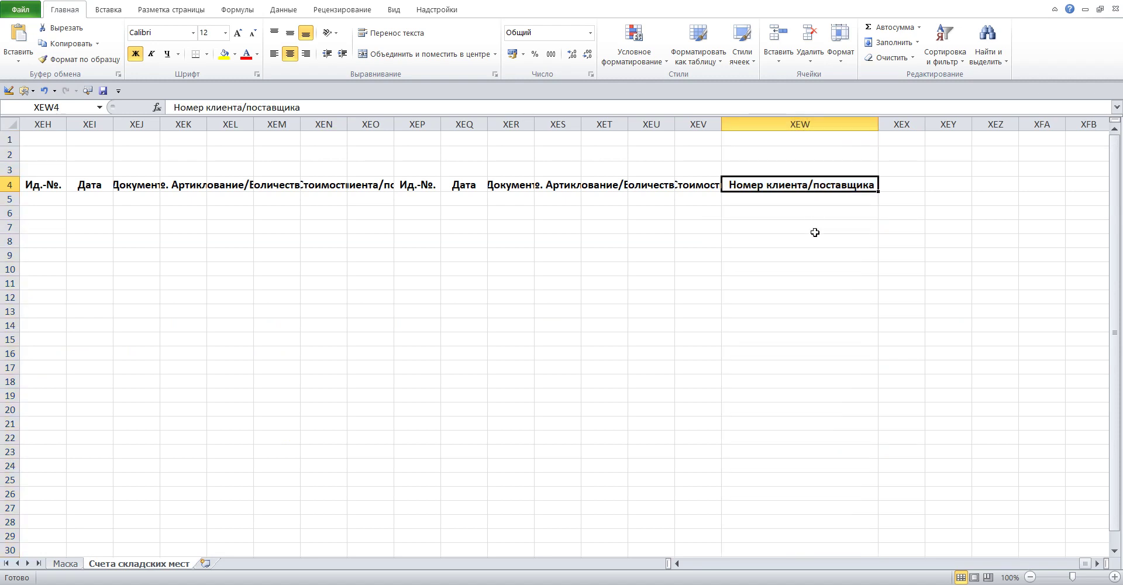
pyautogui.press('Home')
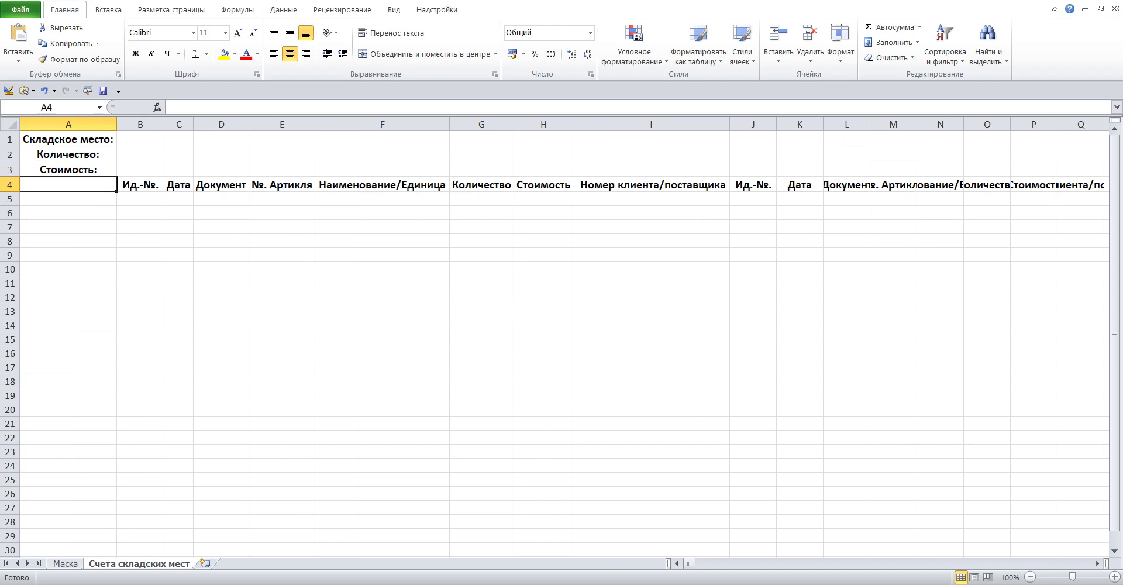
# Read step 5 of the Маска instructions about xlSheetVeryHidden.
pyautogui.click(65, 564)
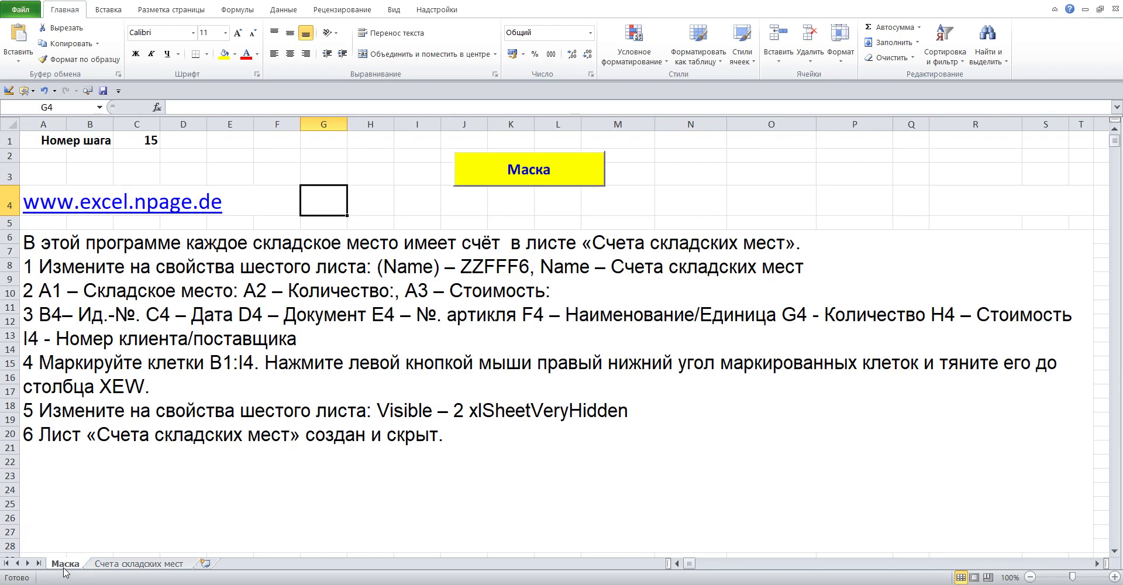
pyautogui.doubleClick(105, 413)
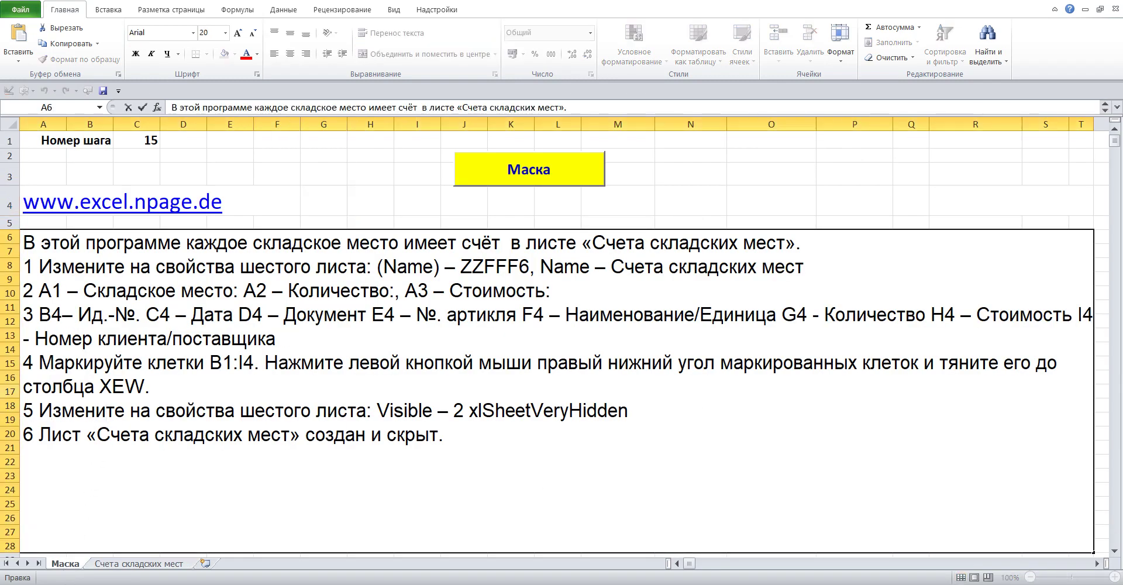
pyautogui.moveTo(36, 413); pyautogui.dragTo(670, 411)
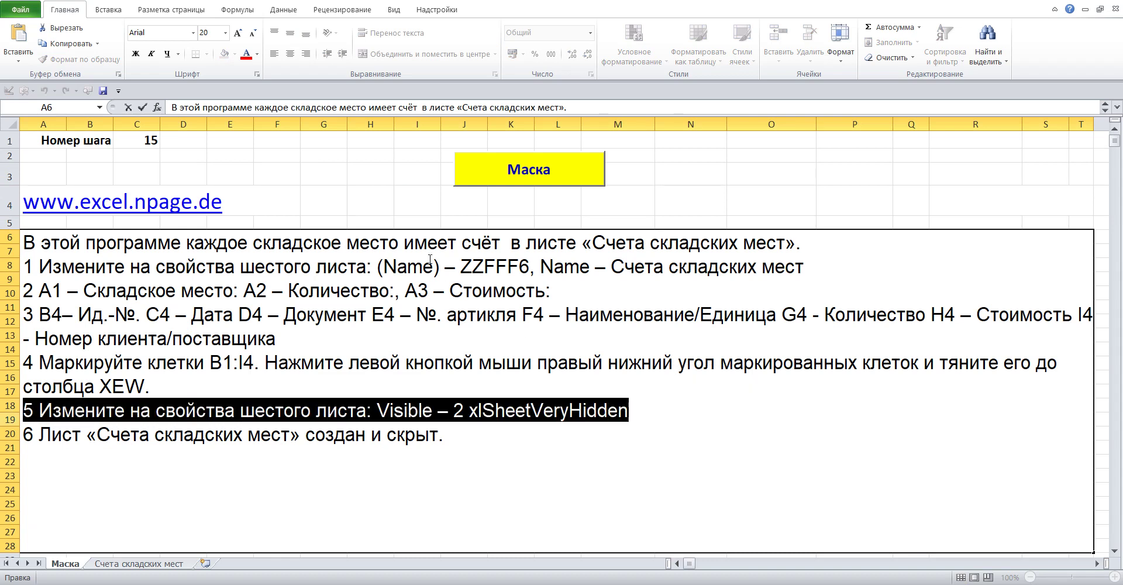
pyautogui.click(315, 169)
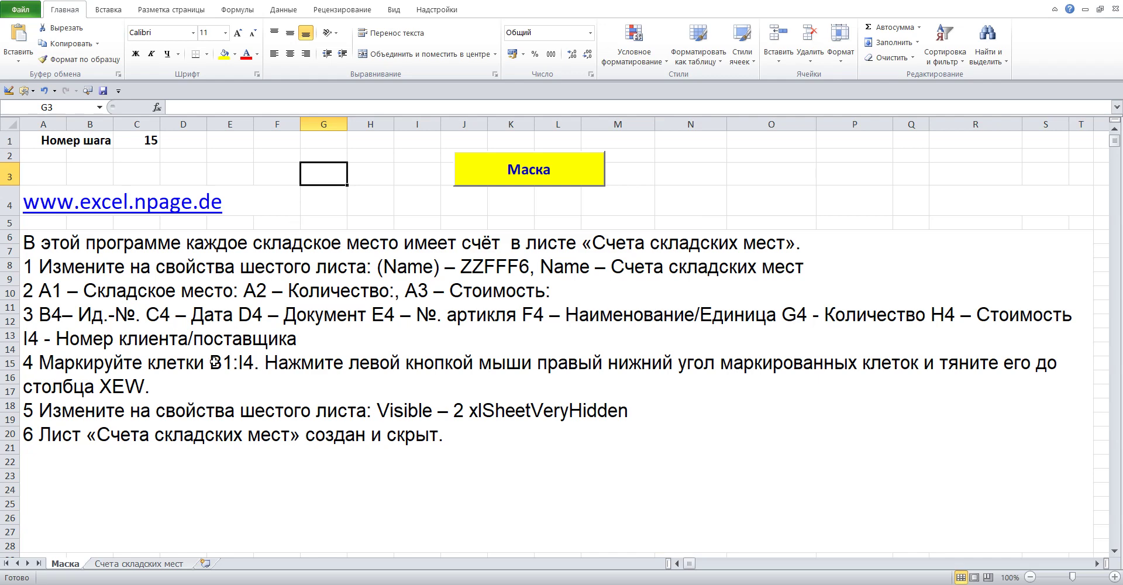
# In the VBA editor, set the Счета складских мест sheet's Visible property to 2 - xlSheetVeryHidden.
pyautogui.click(153, 565)
pyautogui.rightClick(153, 566)
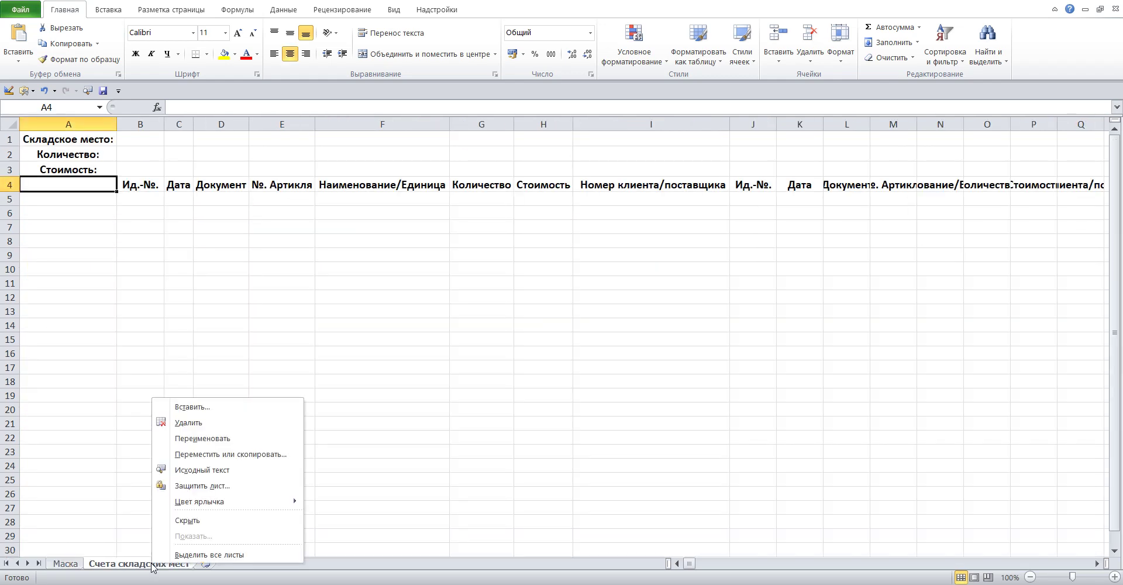
pyautogui.click(210, 471)
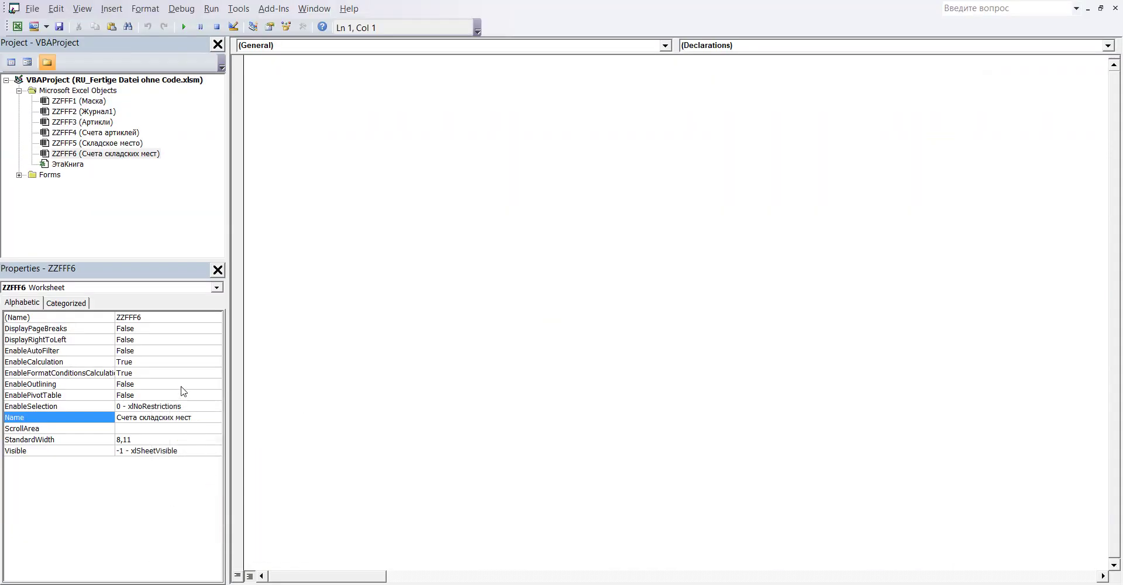
pyautogui.doubleClick(153, 319)
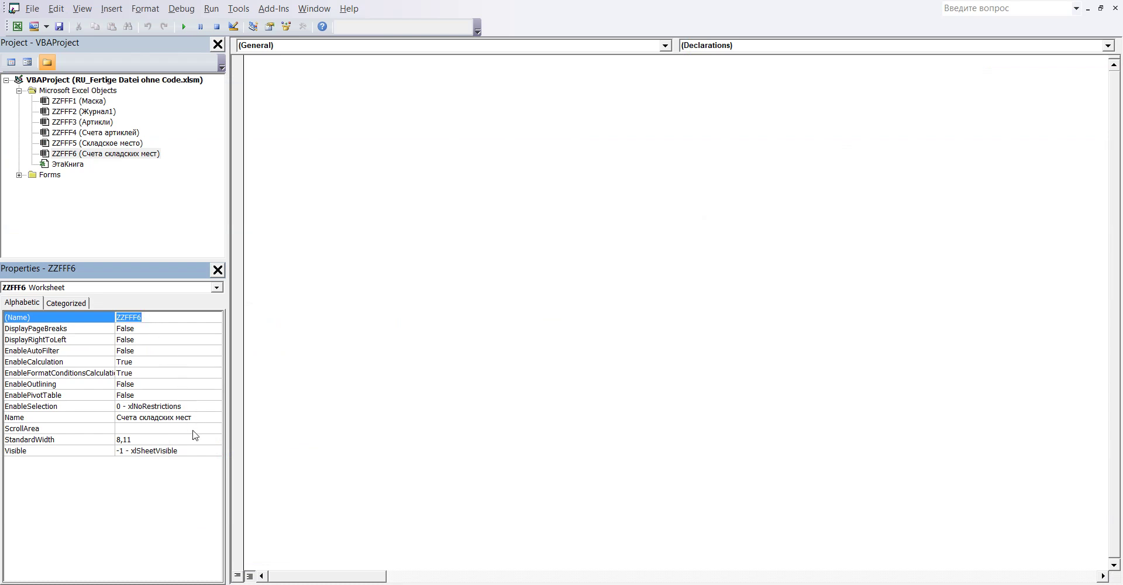
pyautogui.click(192, 454)
pyautogui.click(215, 451)
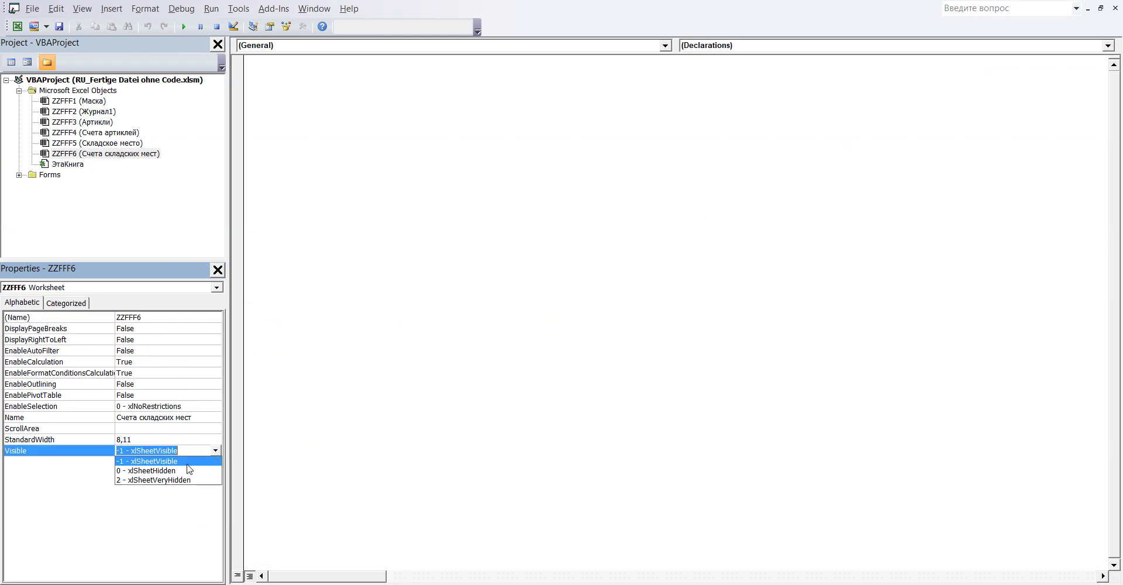
pyautogui.click(183, 484)
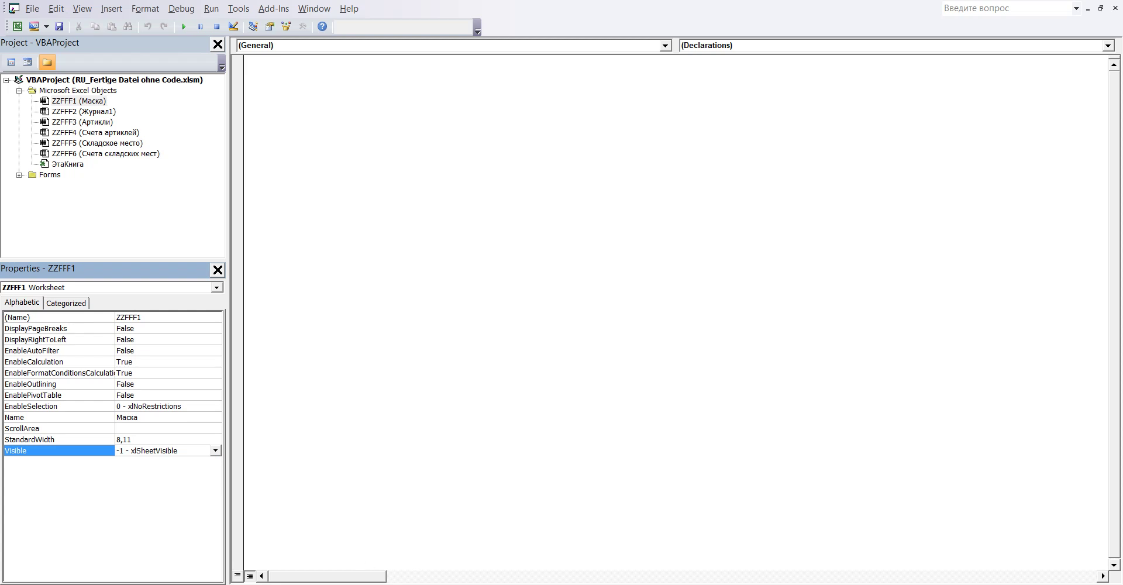
pyautogui.click(352, 535)
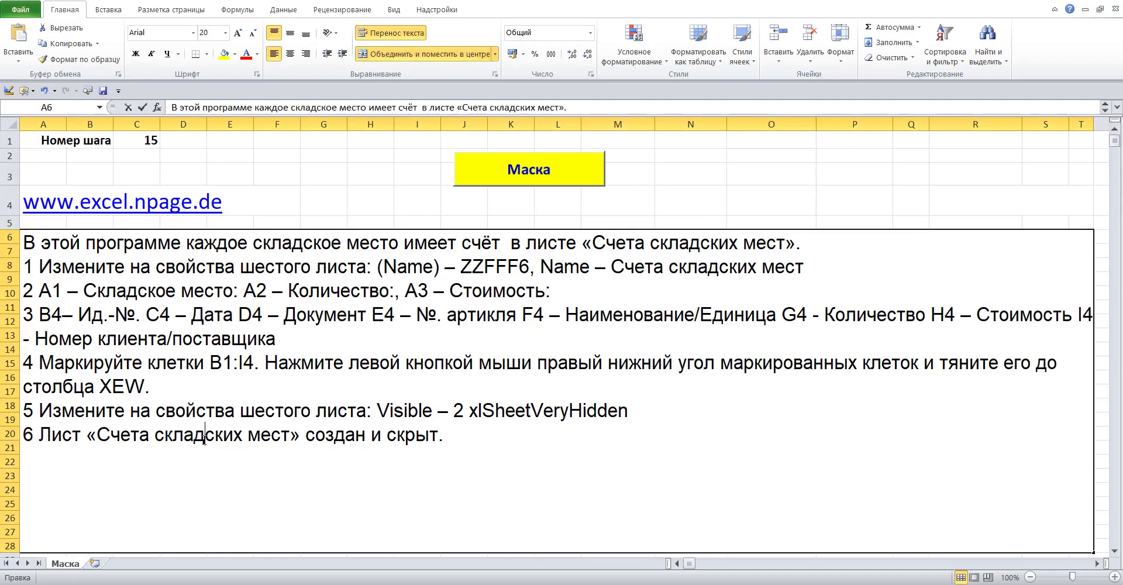
pyautogui.moveTo(448, 436); pyautogui.dragTo(24, 435)
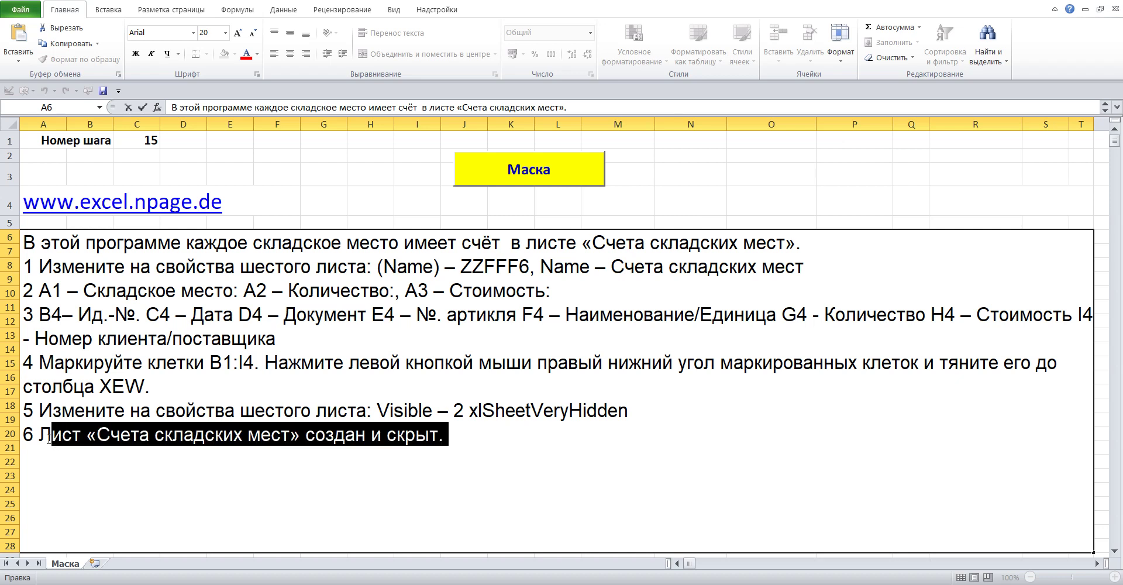